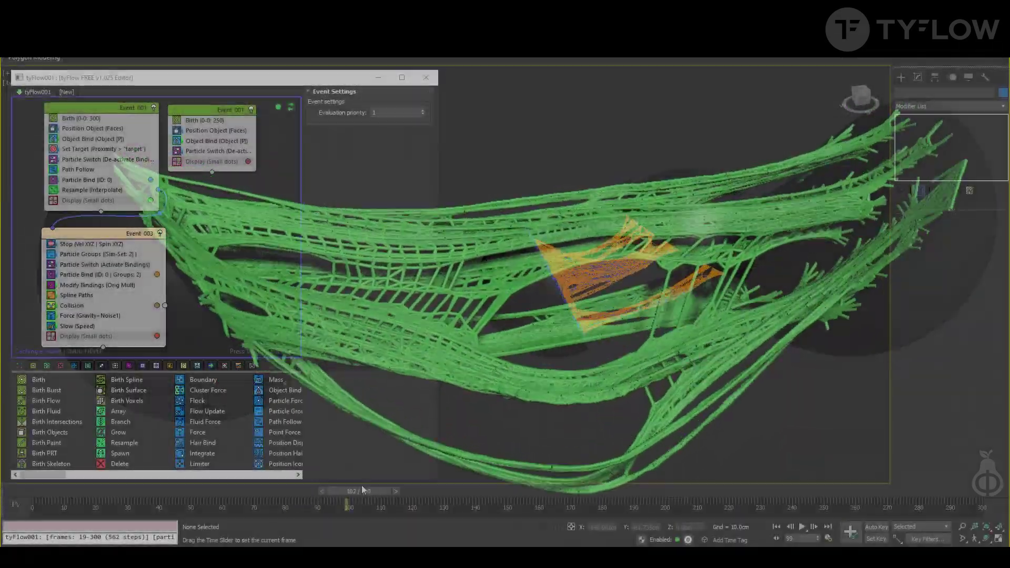
Step: Scrub through the finished slime simulation, switch to Instagram and view the skull and golden slime sphere posts
left_click_drag(362, 490, 37, 491)
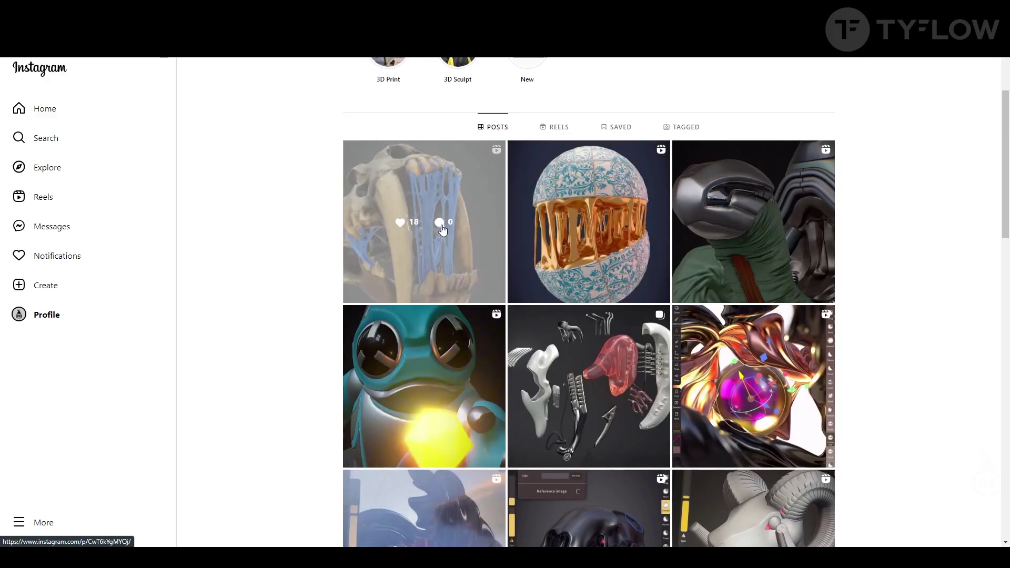
left_click(442, 231)
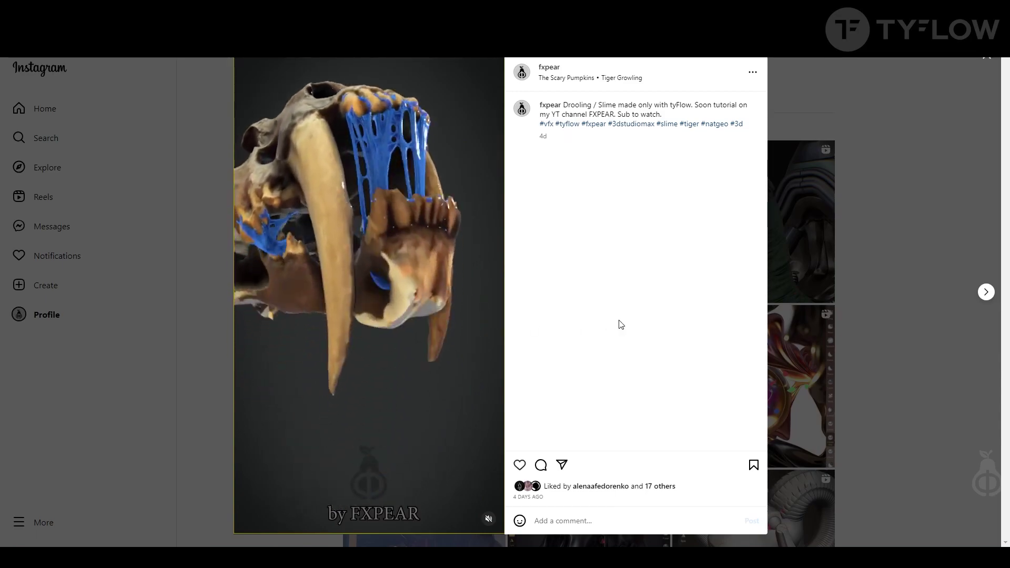
key("Escape")
left_click(598, 167)
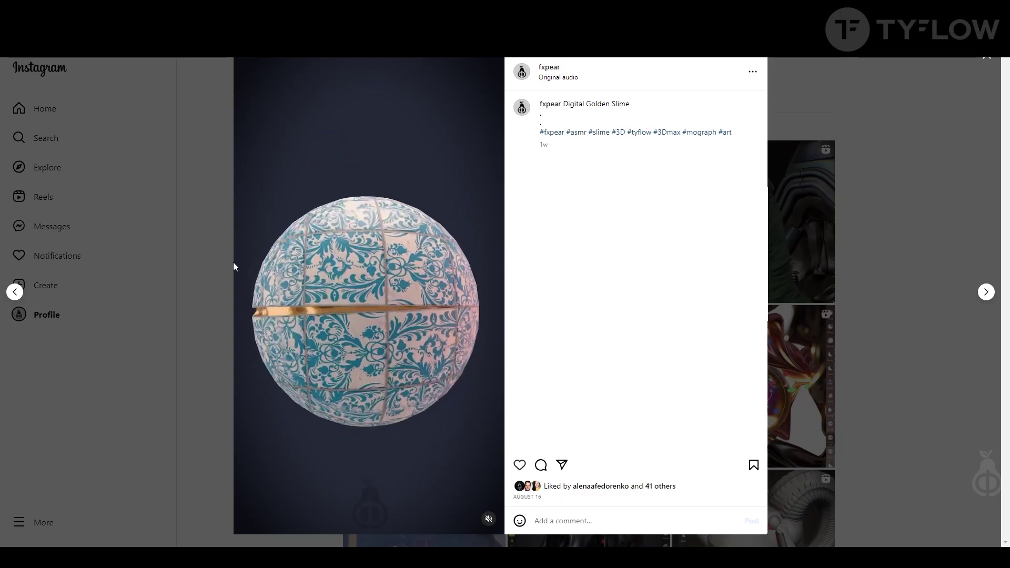
left_click(232, 263)
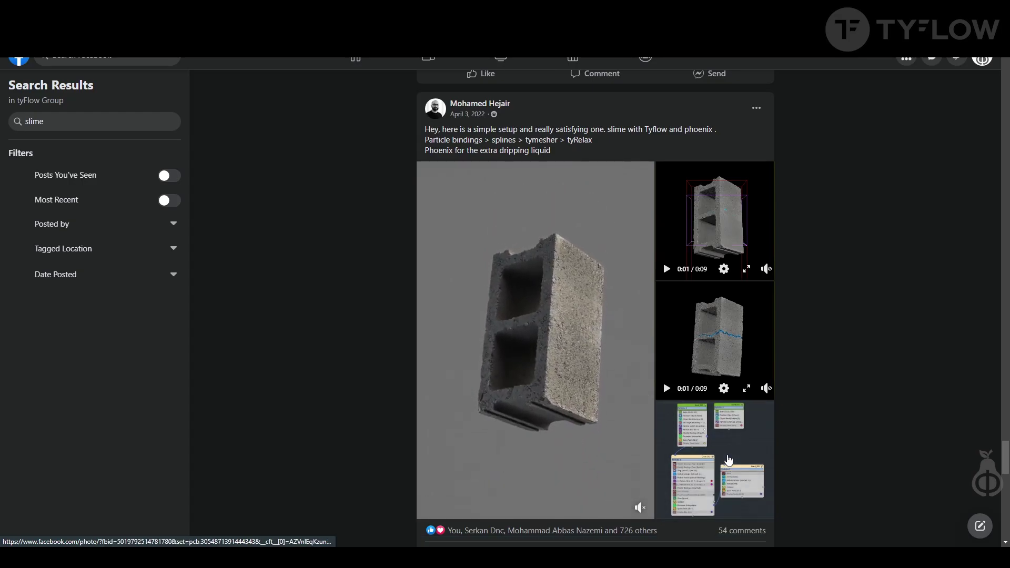
Step: Examine the slime setup image and other slime posts in the tyFlow Facebook group, plus the skull post on Instagram
left_click(726, 449)
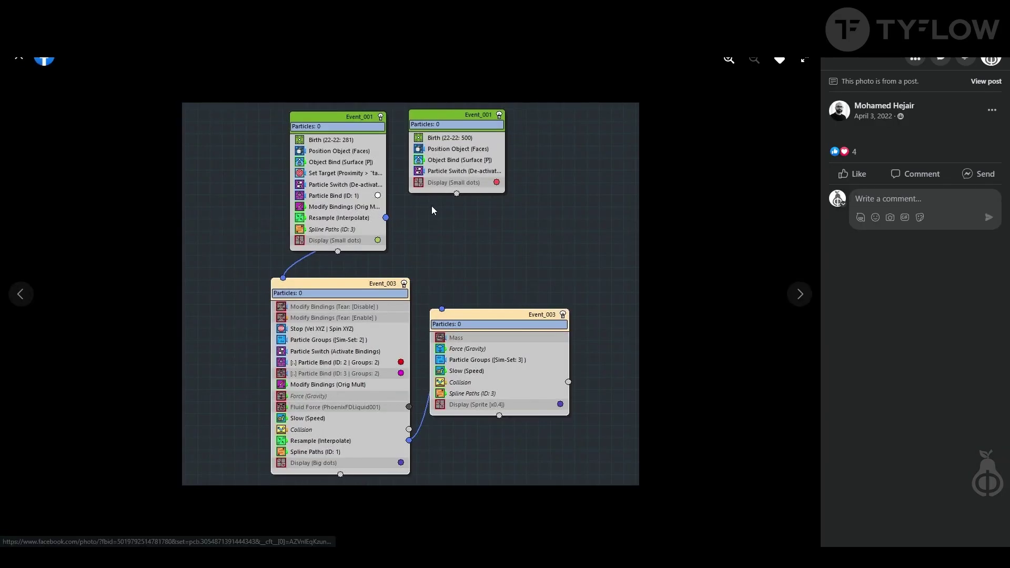
left_click(14, 62)
scroll(509, 363, "up", 10)
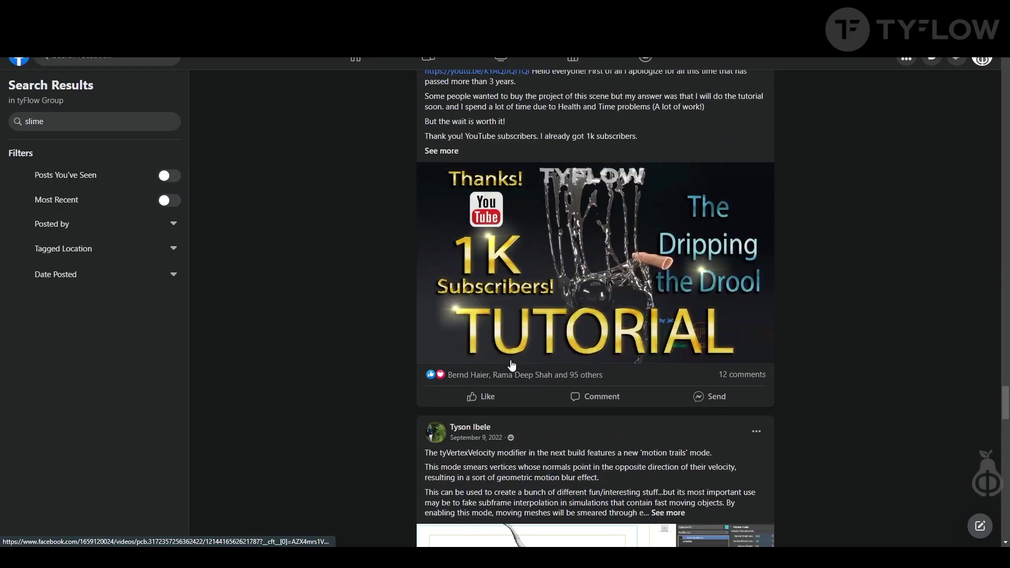
scroll(512, 364, "up", 20)
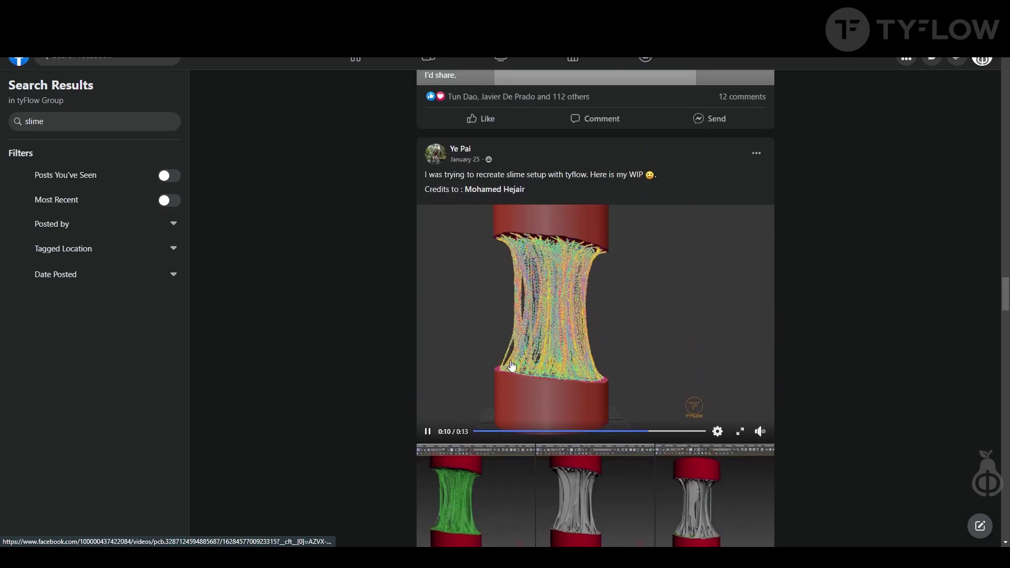
scroll(509, 365, "down", 3)
scroll(505, 226, "up", 3)
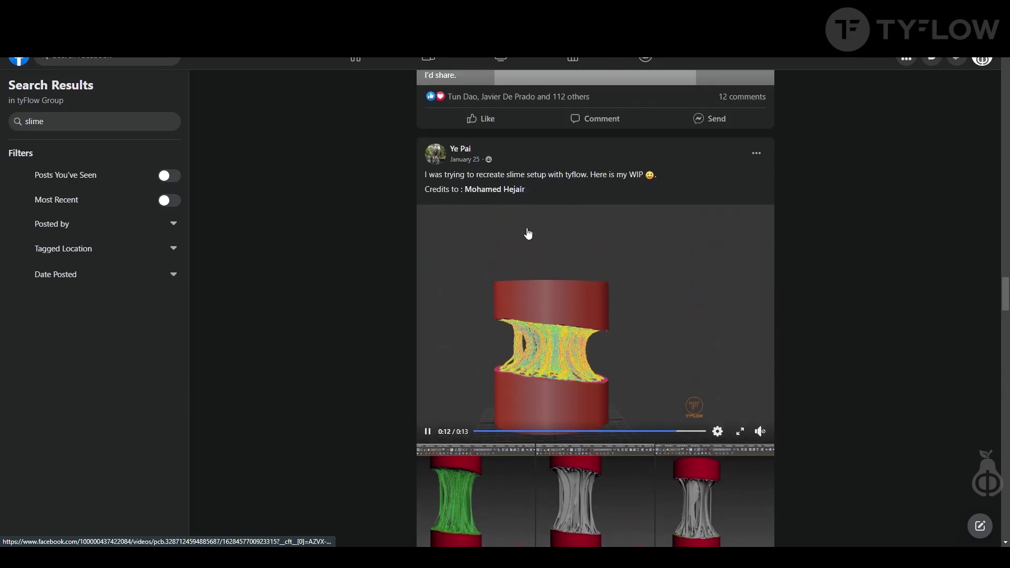
scroll(759, 428, "down", 1)
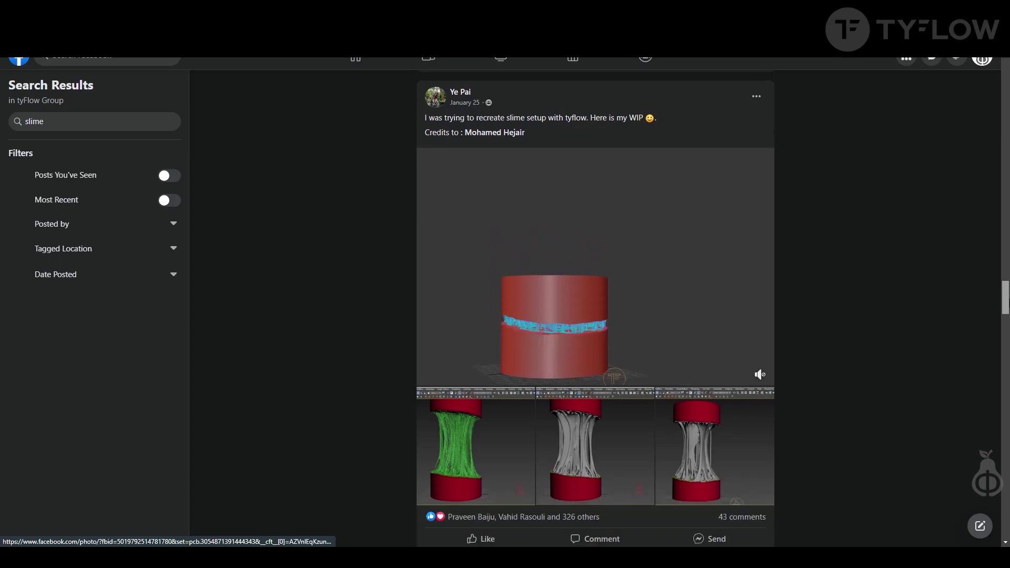
scroll(759, 428, "down", 1)
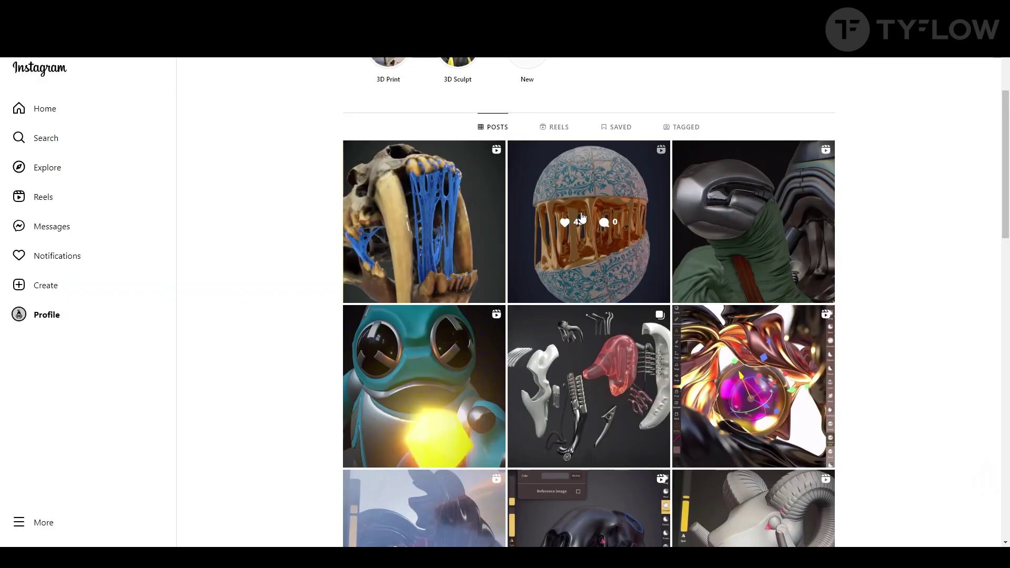
left_click(413, 221)
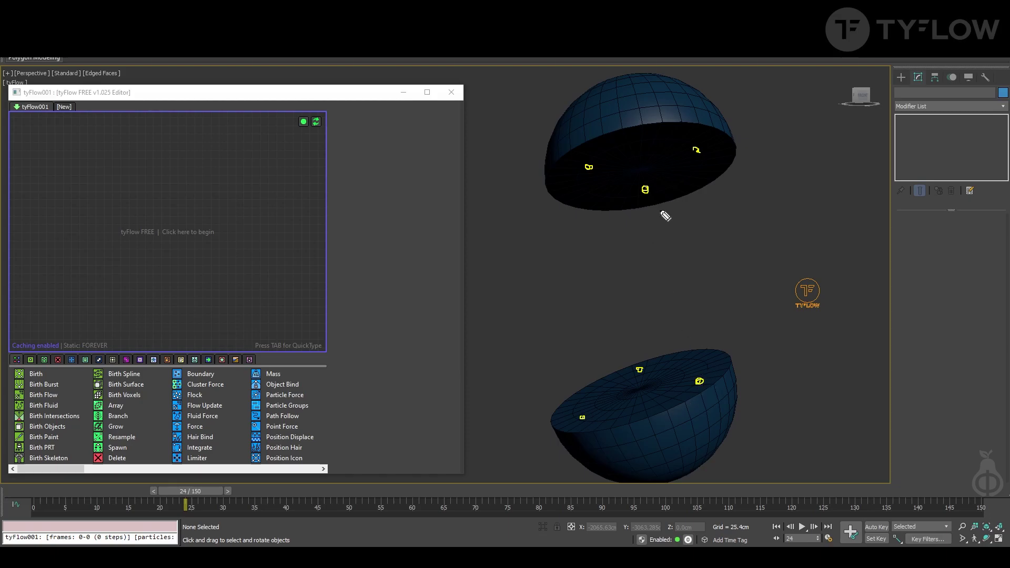
Step: Annotate the viewport with three yellow lines joining the marked points on the upper and lower half-spheres
left_click_drag(649, 197, 634, 368)
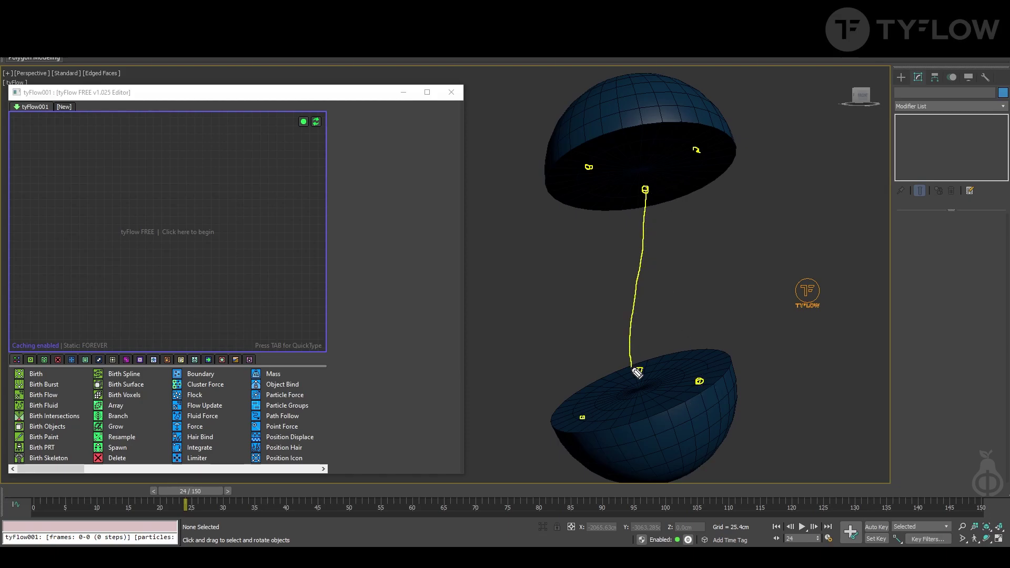
left_click_drag(695, 150, 704, 380)
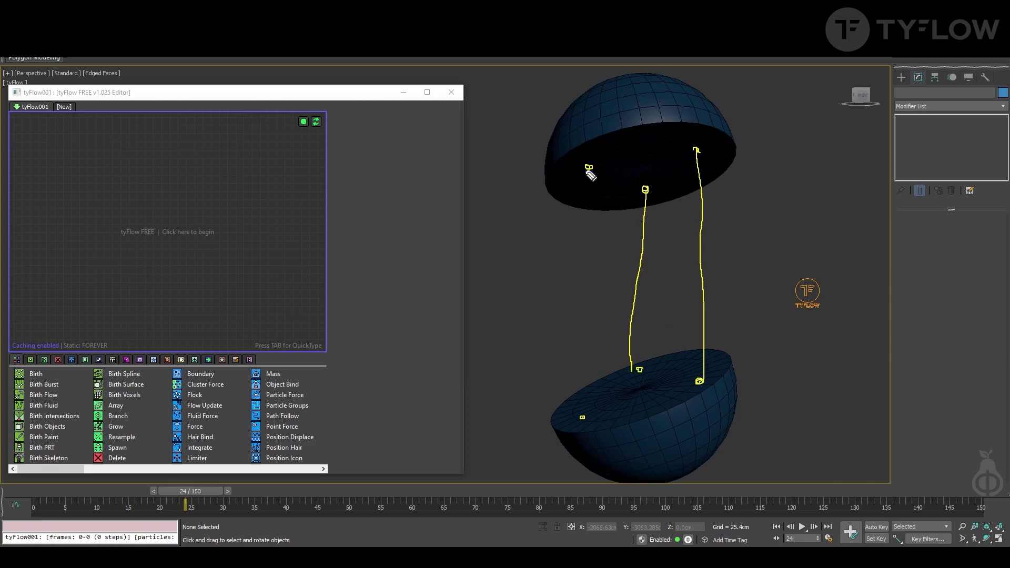
left_click_drag(588, 170, 584, 419)
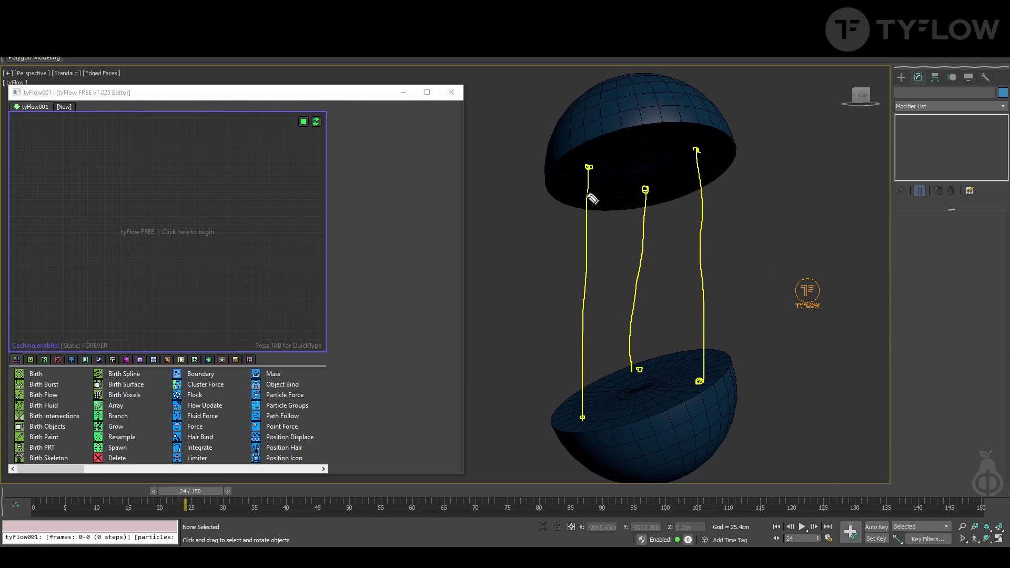
Step: Annotate the viewport with blue cross-links between the three yellow strands
left_click_drag(590, 196, 639, 219)
left_click_drag(641, 263, 604, 264)
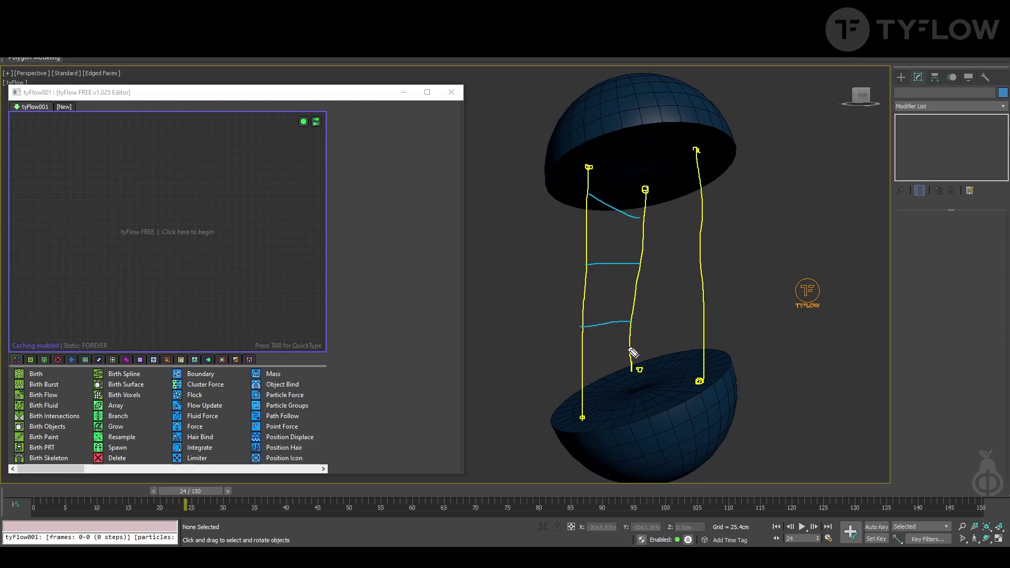
left_click_drag(629, 348, 585, 377)
left_click_drag(646, 236, 705, 232)
left_click_drag(637, 295, 699, 297)
left_click_drag(627, 336, 705, 332)
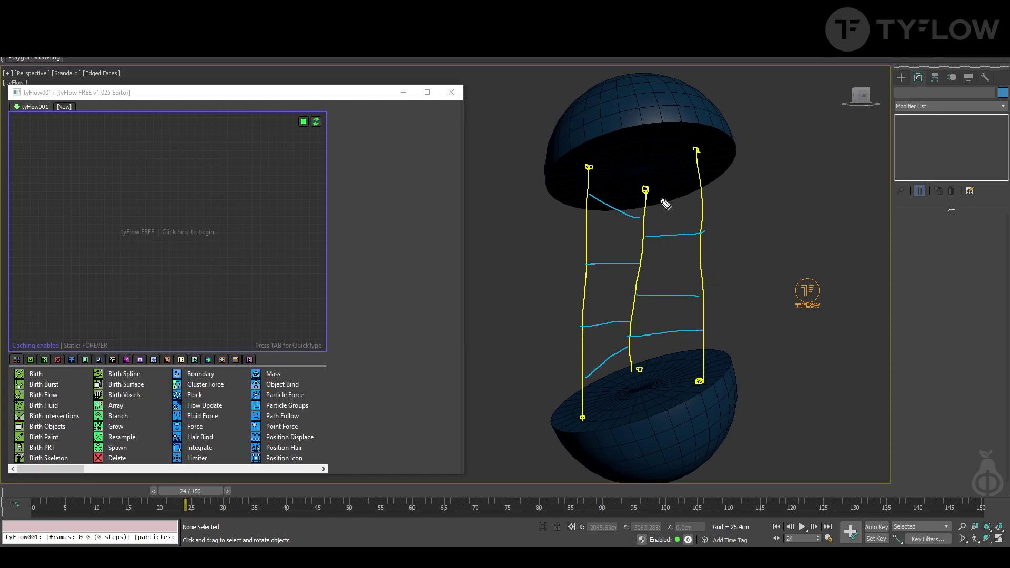
left_click_drag(643, 249, 694, 257)
Step: Annotate the viewport with magenta strands running beside the yellow ones from the upper to the lower half-sphere
left_click_drag(698, 150, 697, 175)
left_click_drag(698, 352, 699, 380)
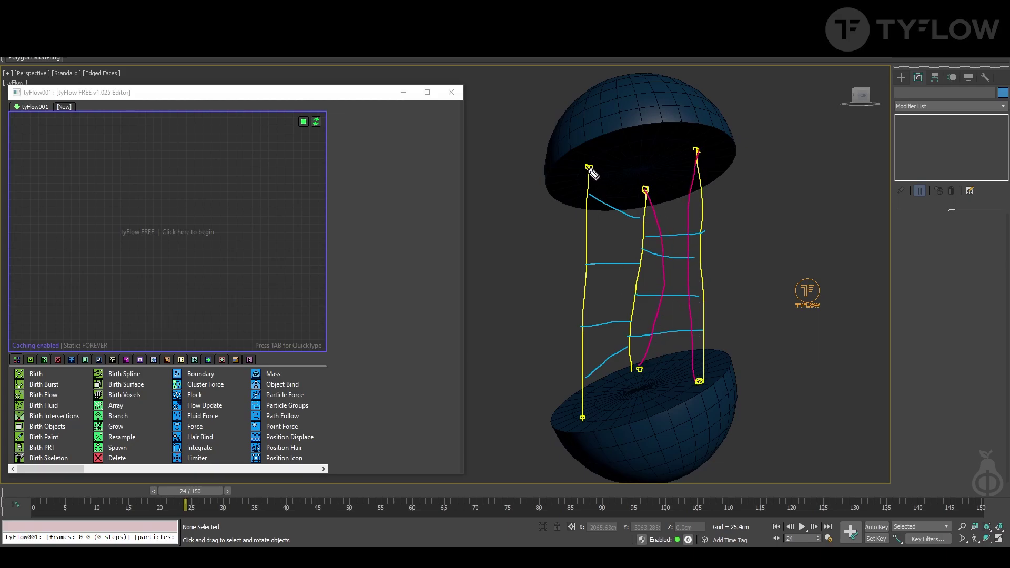
mouse_move(588, 169)
left_mouse_down()
mouse_move(602, 234)
mouse_move(586, 397)
left_mouse_up()
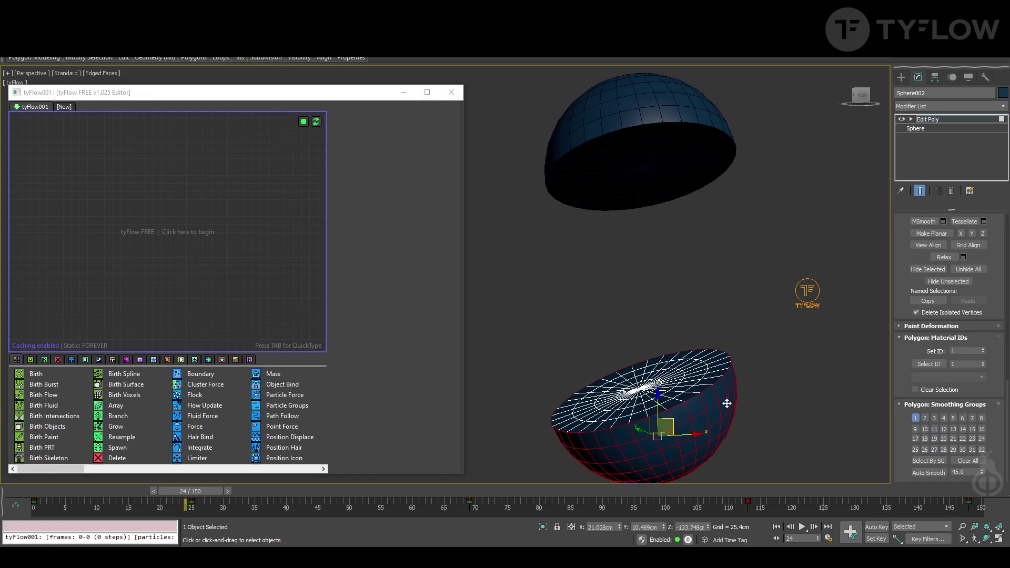
Step: Check the polygon material IDs of the lower half-sphere's flat cap and outer shell
left_click(928, 364)
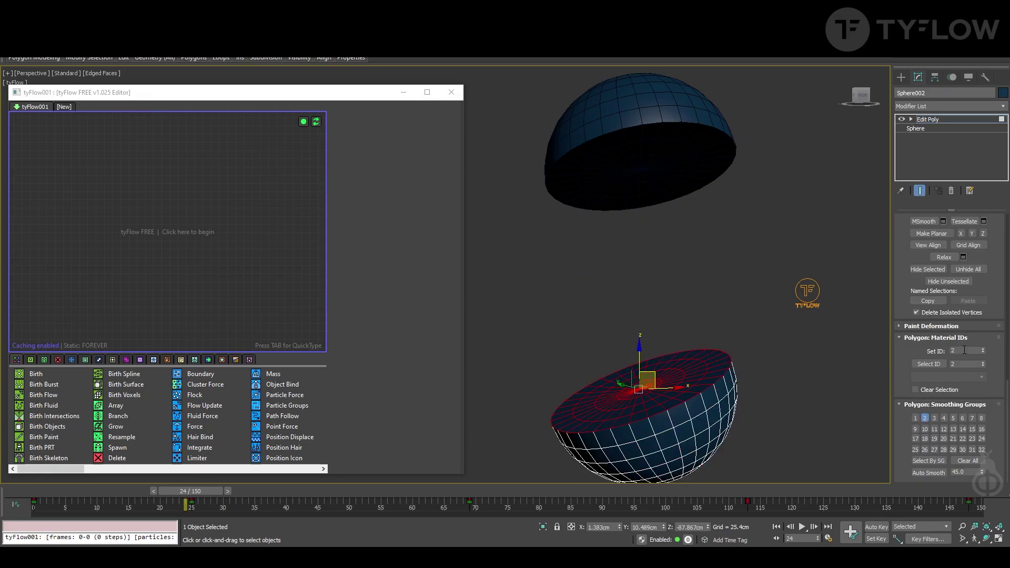
left_click(671, 423)
left_click(704, 369)
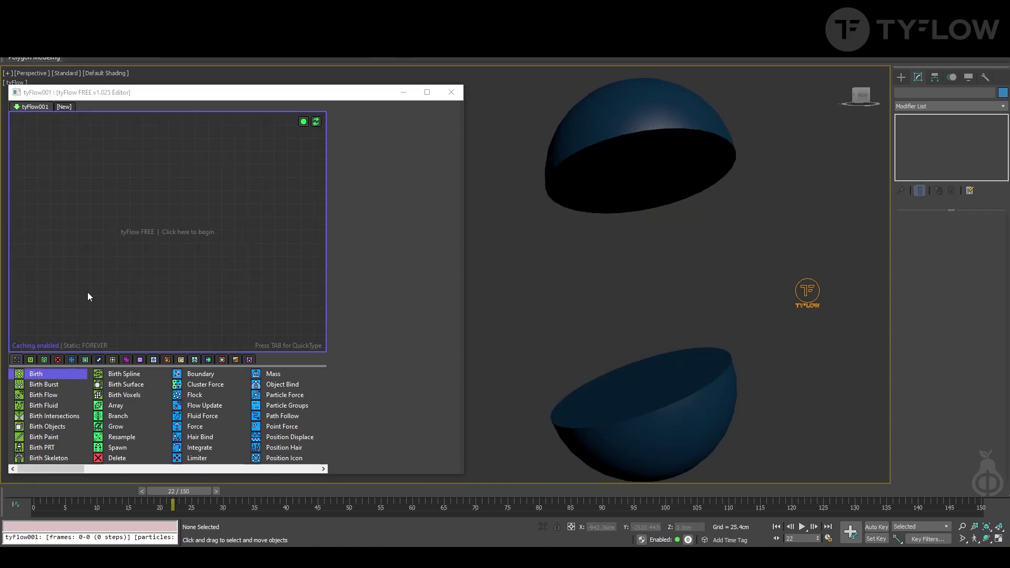
Step: Create a tyFlow event with a Birth operator that ends at frame 0 and has a total of 100 particles
left_click_drag(40, 372, 89, 160)
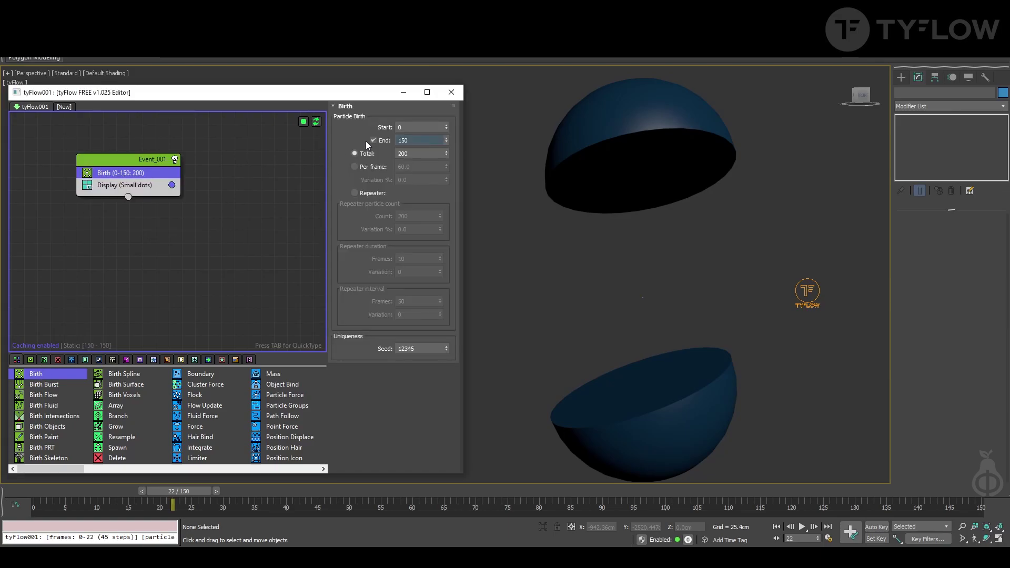
type("0")
key("Return")
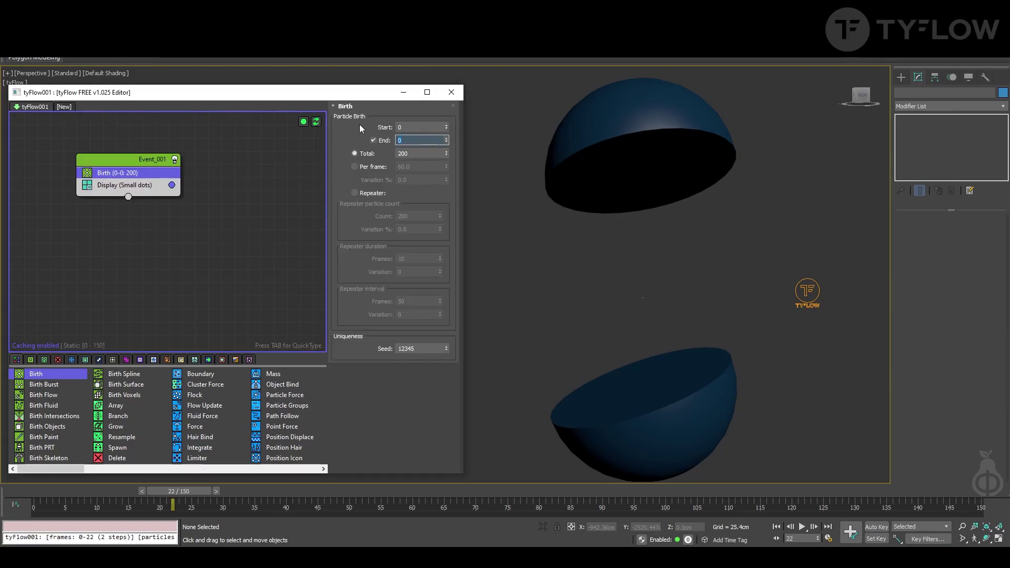
double_click(433, 154)
type("100")
key("Return")
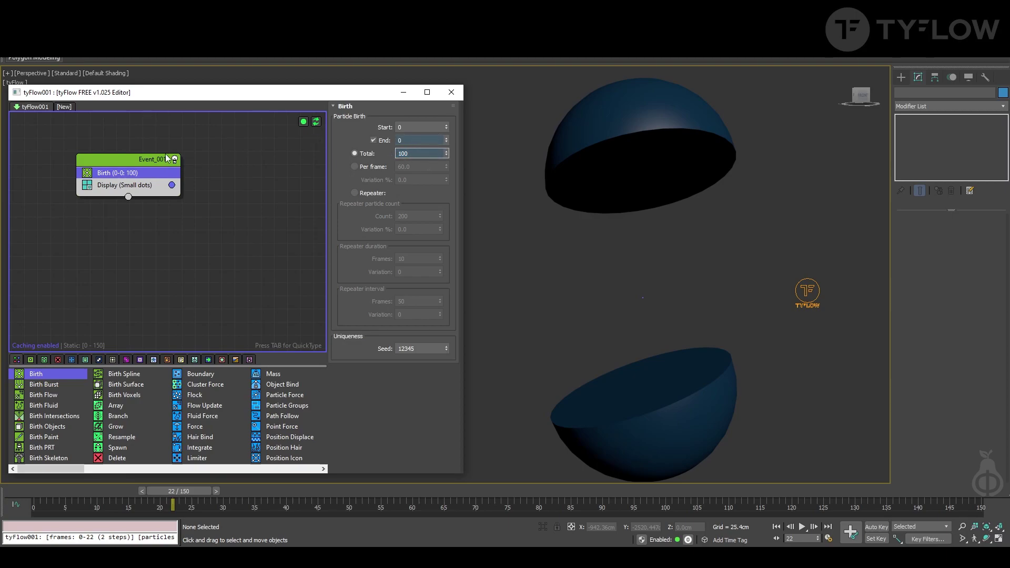
left_click_drag(167, 158, 163, 148)
left_click_drag(163, 237, 68, 139)
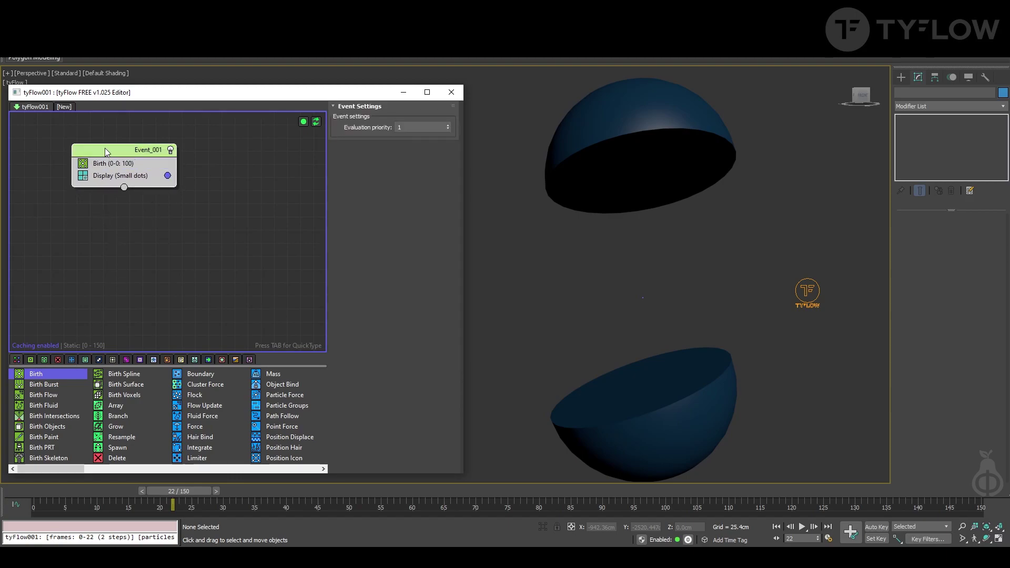
Step: Add a Position Object operator to the event and pick the upper half-sphere, Sphere001, as its object
key("Tab")
type("po")
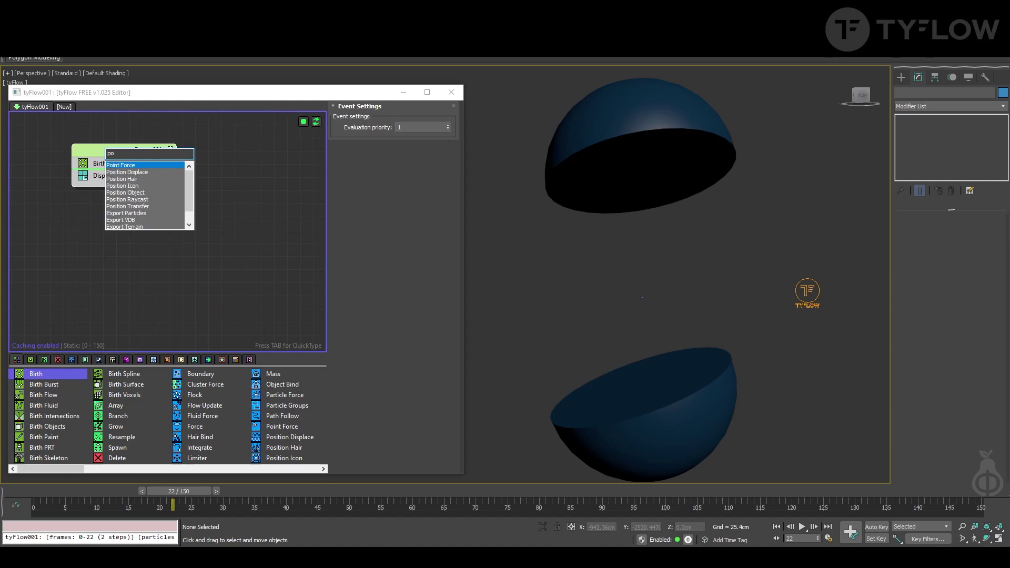
type("sition o")
key("Return")
left_click(372, 257)
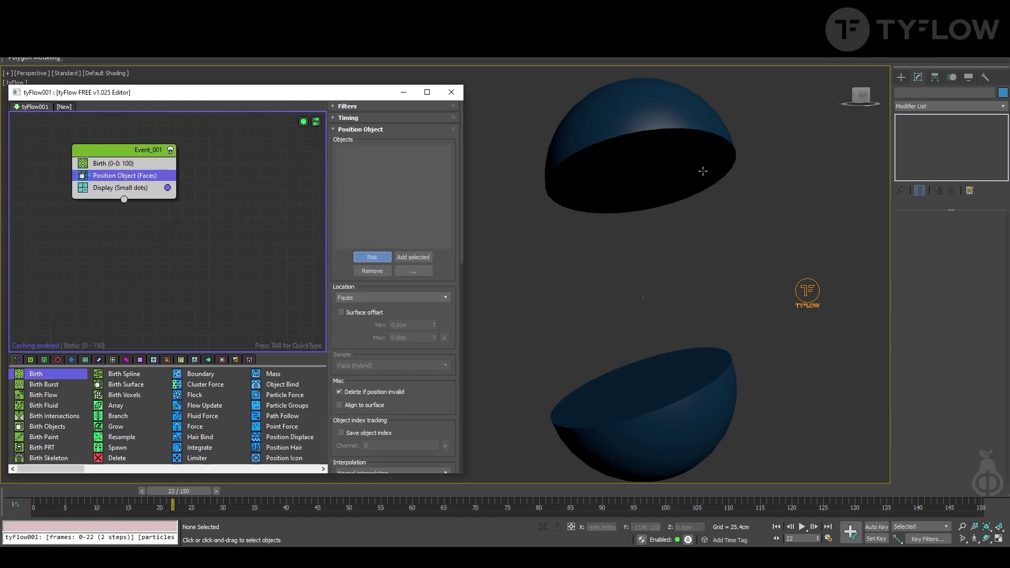
left_click(645, 163)
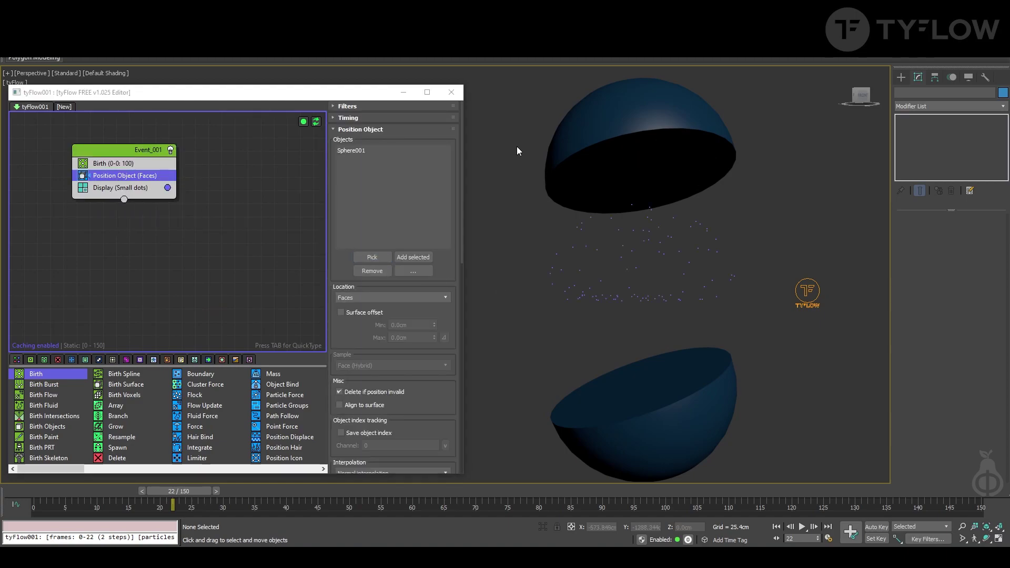
left_click(372, 257)
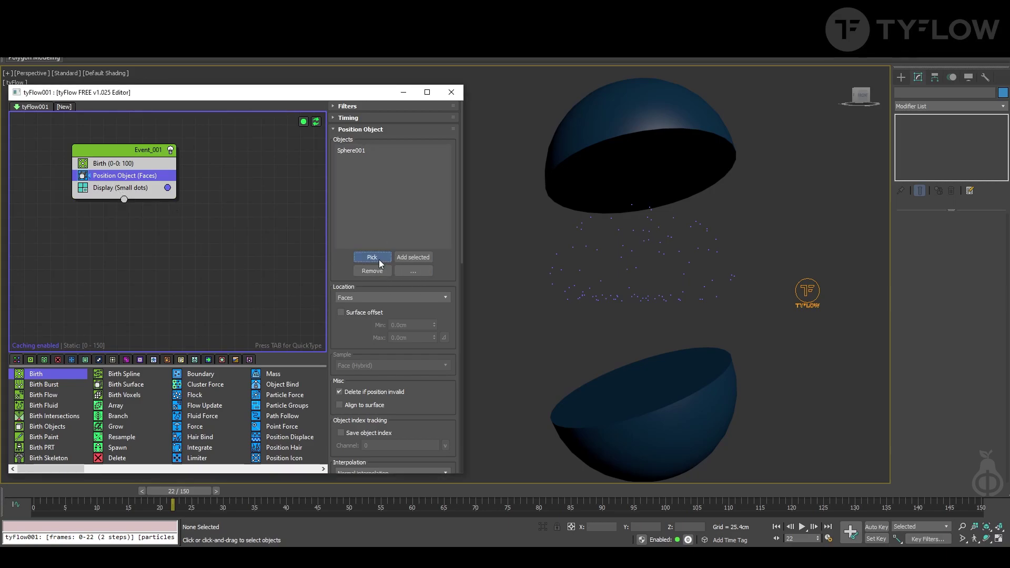
Step: Add an Object Bind operator below Position Object and pick Sphere001 as its object
left_click(121, 147)
key("Tab")
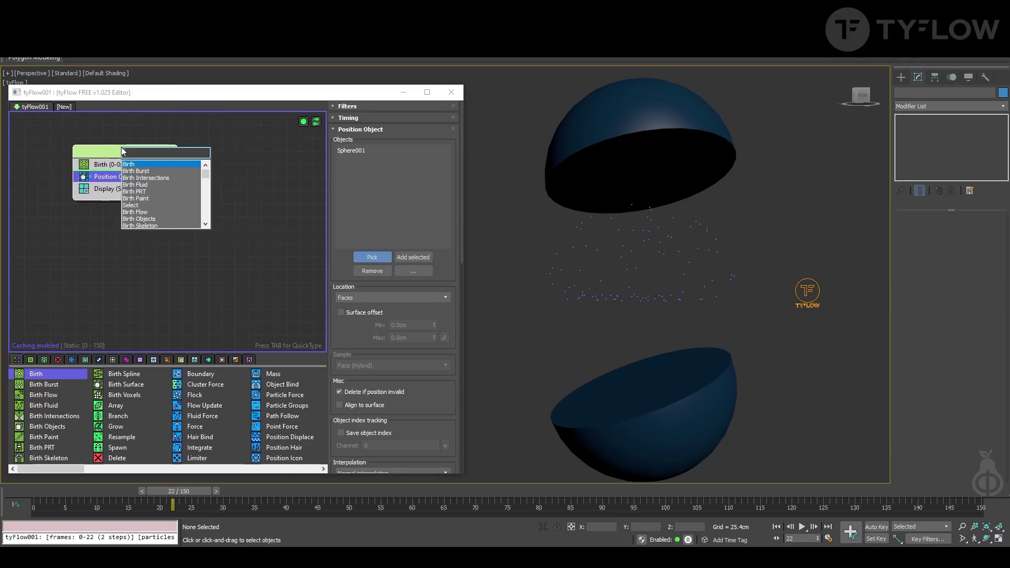
type("ob")
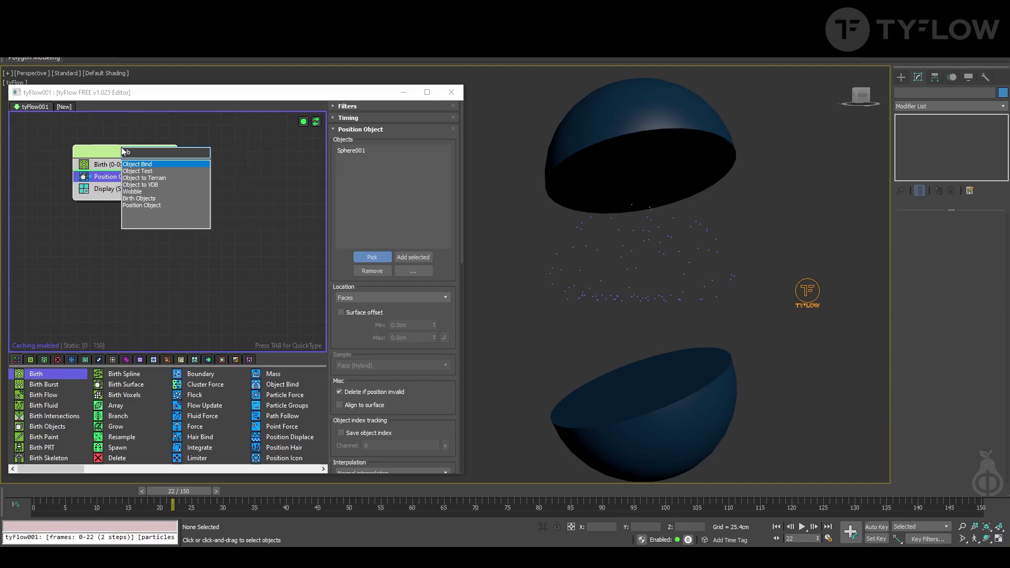
left_click(139, 164)
left_click_drag(131, 178, 128, 200)
left_click(372, 312)
left_click(620, 171)
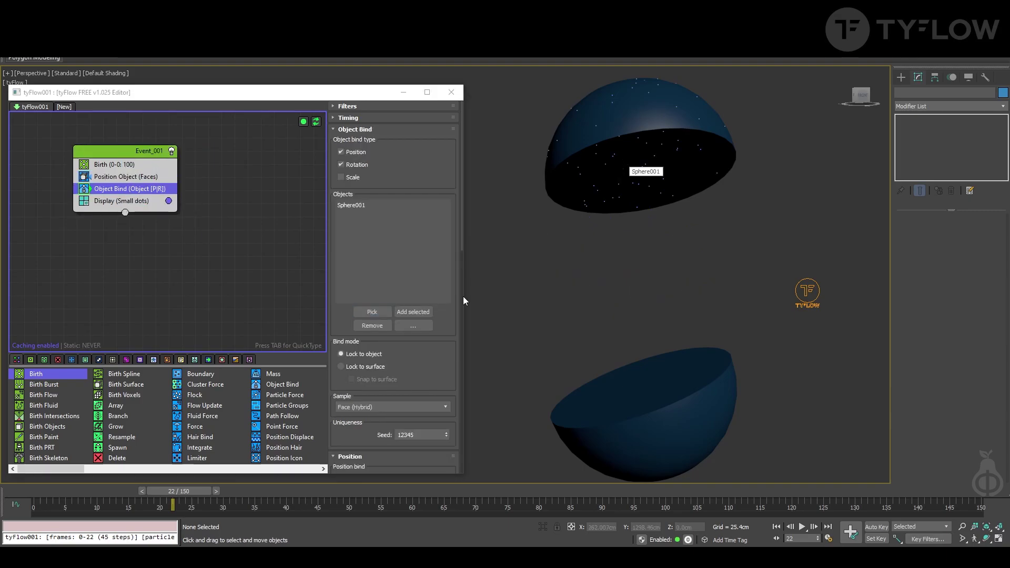
Step: In the Position Object operator, enable density by material ID with MatIDs 2 and scrub to frame 29
left_click(127, 177)
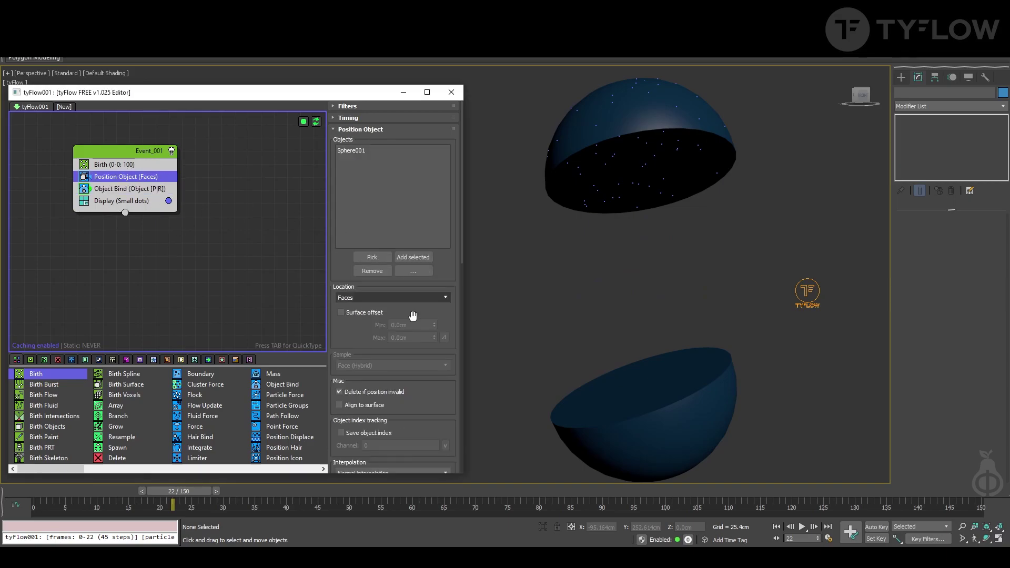
left_click_drag(421, 409, 442, 46)
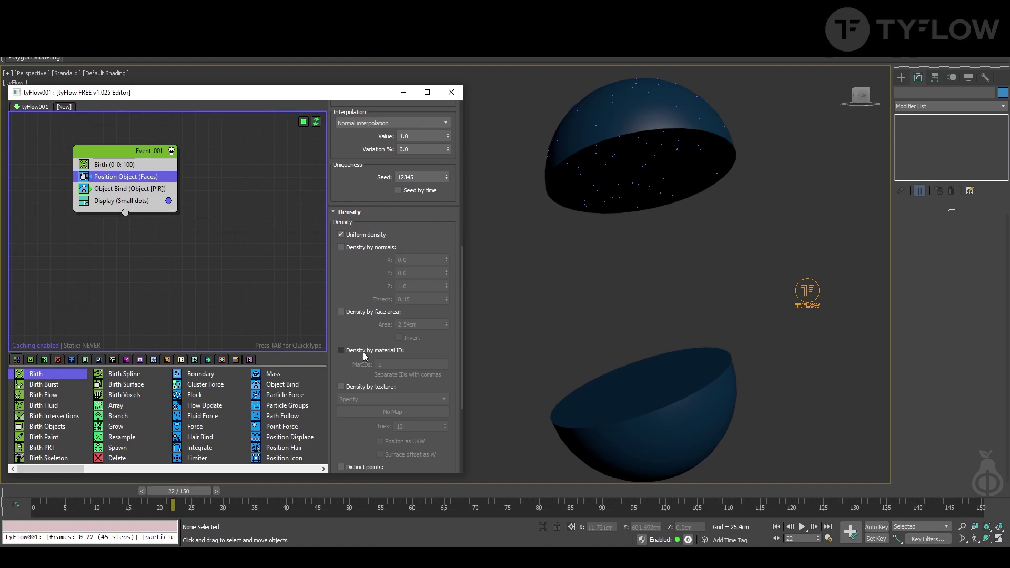
left_click_drag(357, 370, 358, 350)
left_click(367, 329)
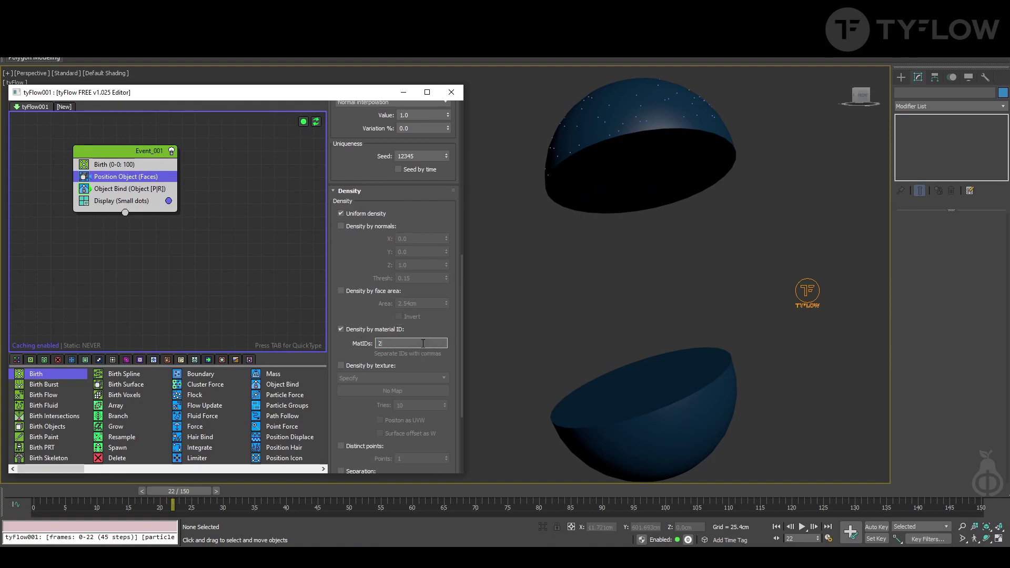
left_click(400, 345)
type("2")
key("Return")
left_click_drag(187, 487, 220, 491)
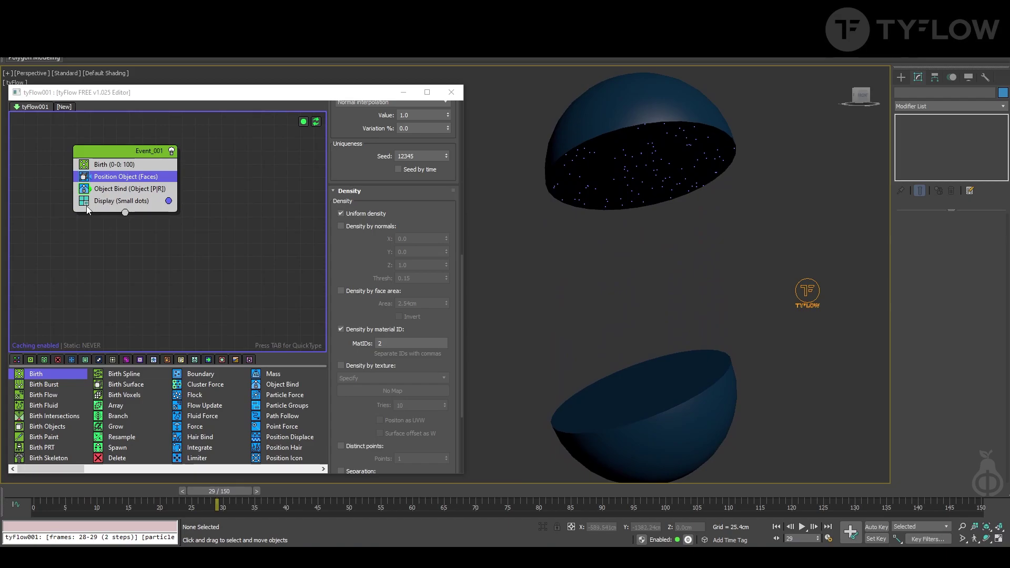
Step: Set the event's Display operator to show particles as Large dots
left_click(113, 200)
left_click(399, 128)
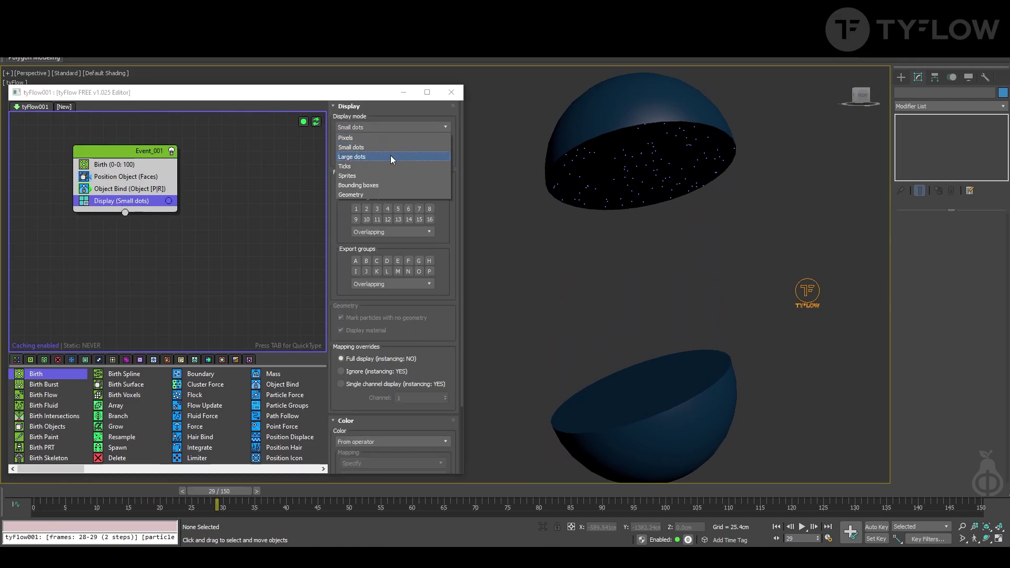
left_click(391, 157)
left_click(226, 281)
left_click(114, 164)
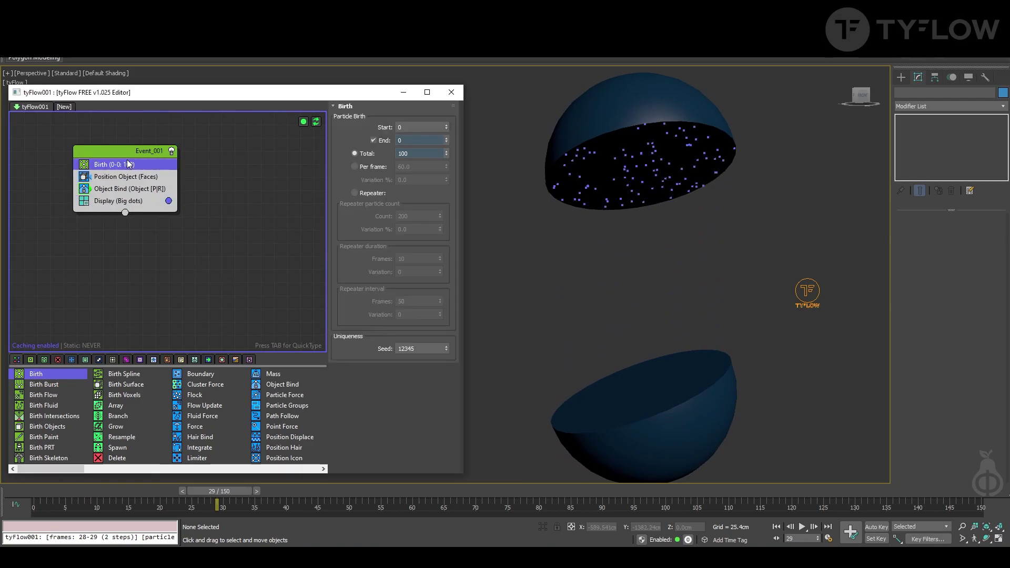
Step: Copy the whole event and paste the duplicate beside the original
left_click_drag(132, 154, 123, 153)
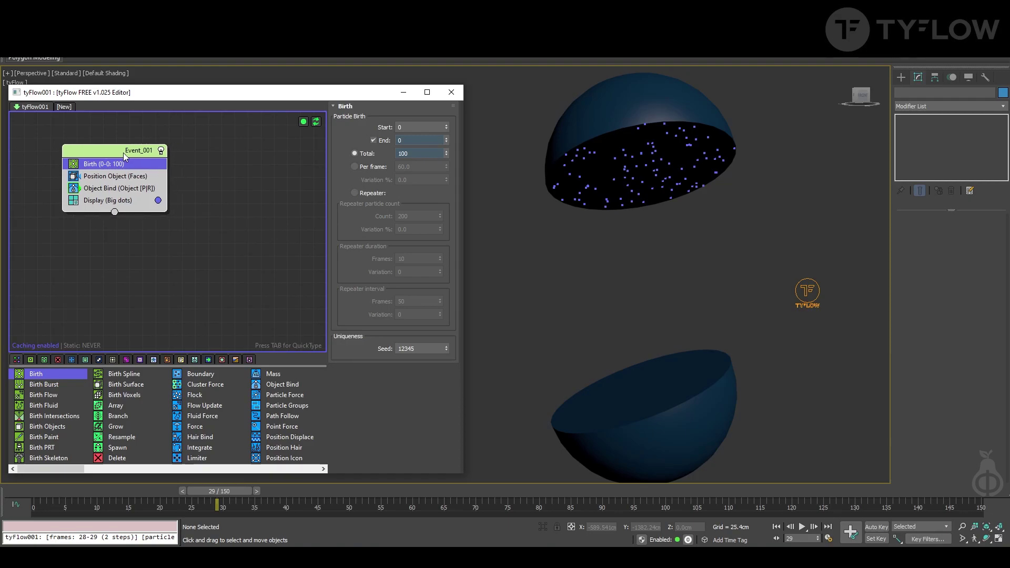
right_click(123, 152)
left_click(142, 160)
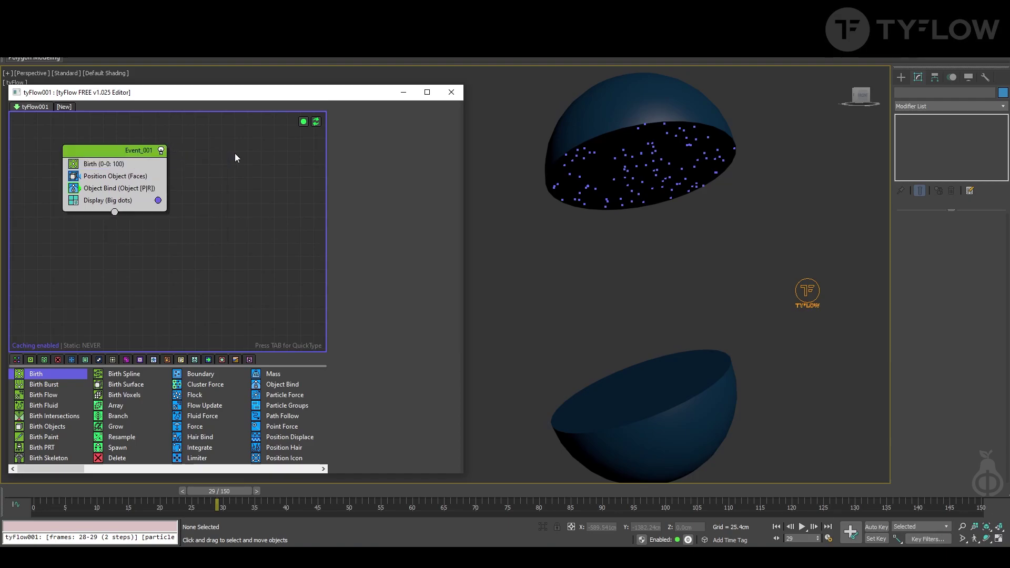
right_click(227, 162)
left_click(246, 169)
left_click_drag(245, 165, 230, 152)
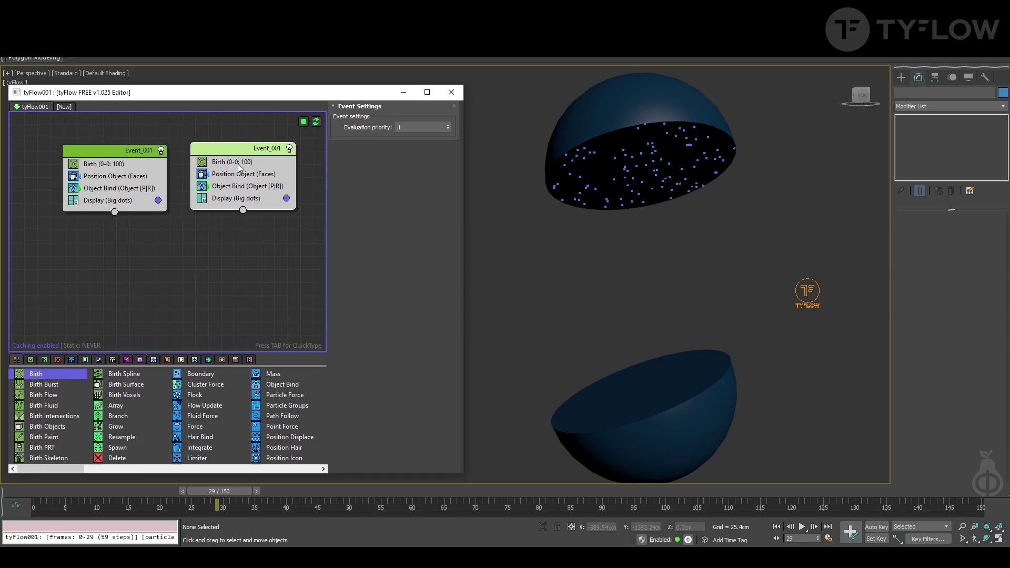
Step: In the copied event's Position Object operator, replace Sphere001 with the lower half-sphere, Sphere002
left_click(232, 174)
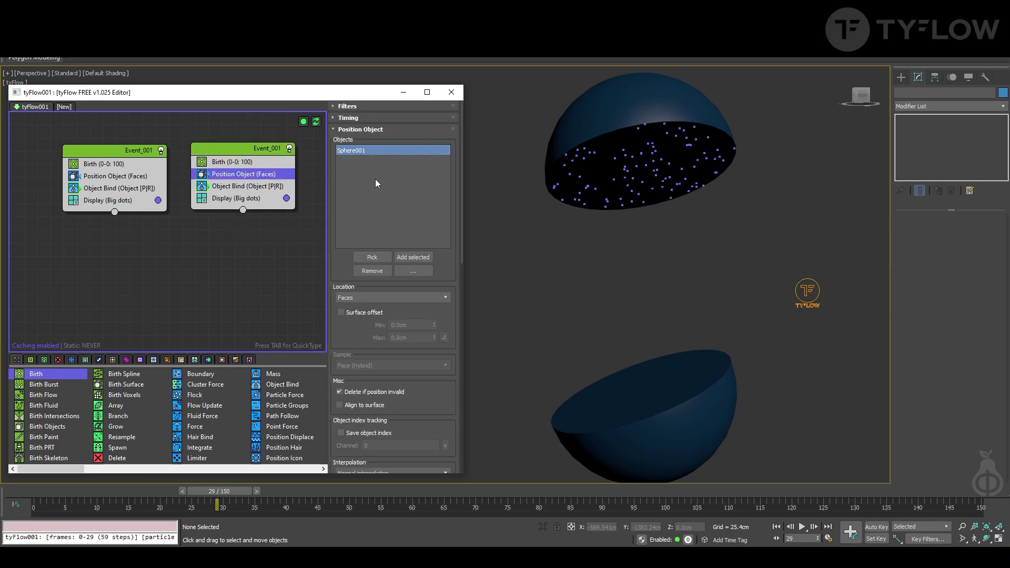
left_click(372, 151)
left_click(372, 270)
left_click(371, 256)
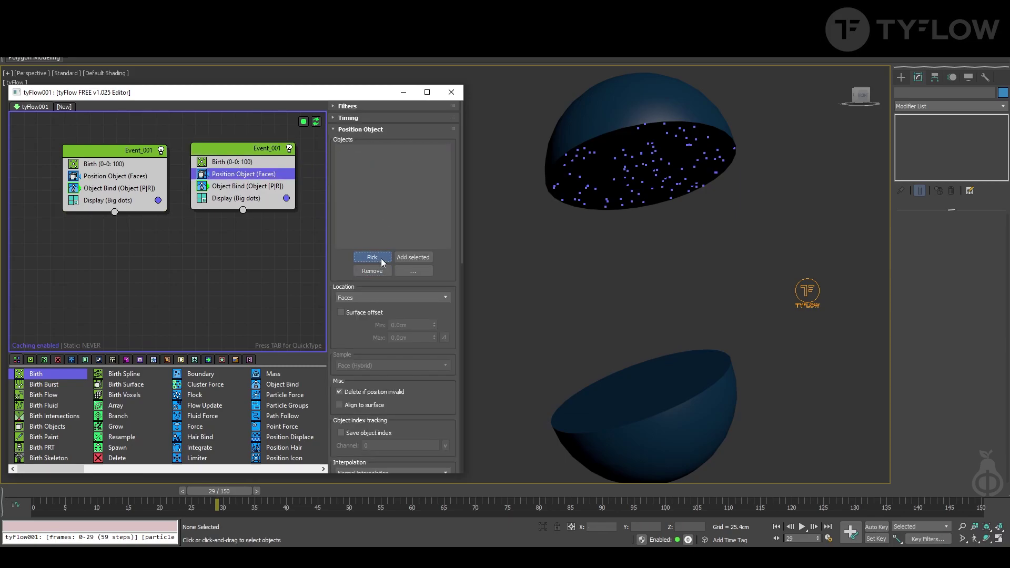
Step: In the copied event's Object Bind operator, remove Sphere001 and pick Sphere002 as the bind object
left_click(283, 188)
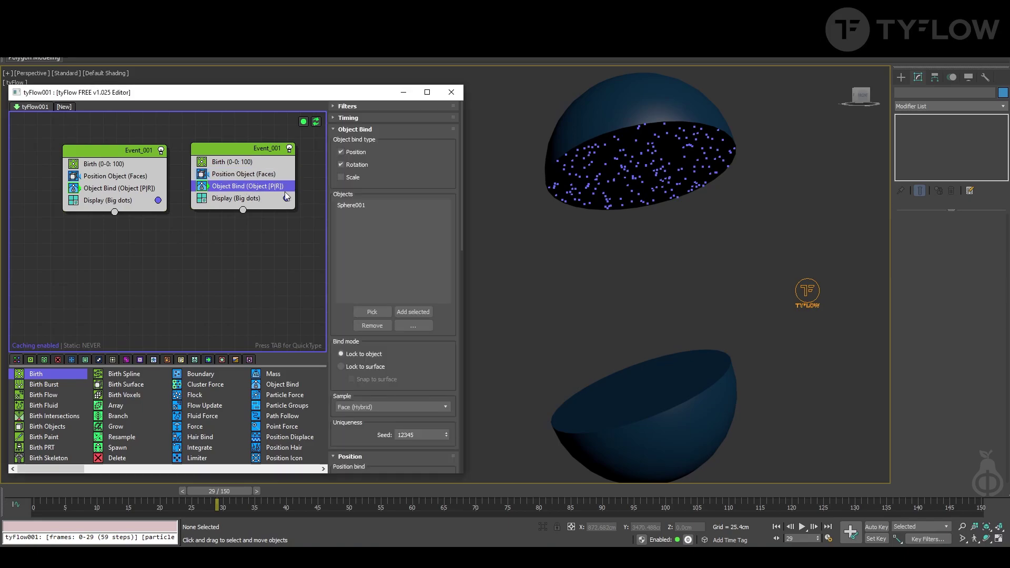
left_click(361, 205)
left_click(371, 326)
left_click(372, 312)
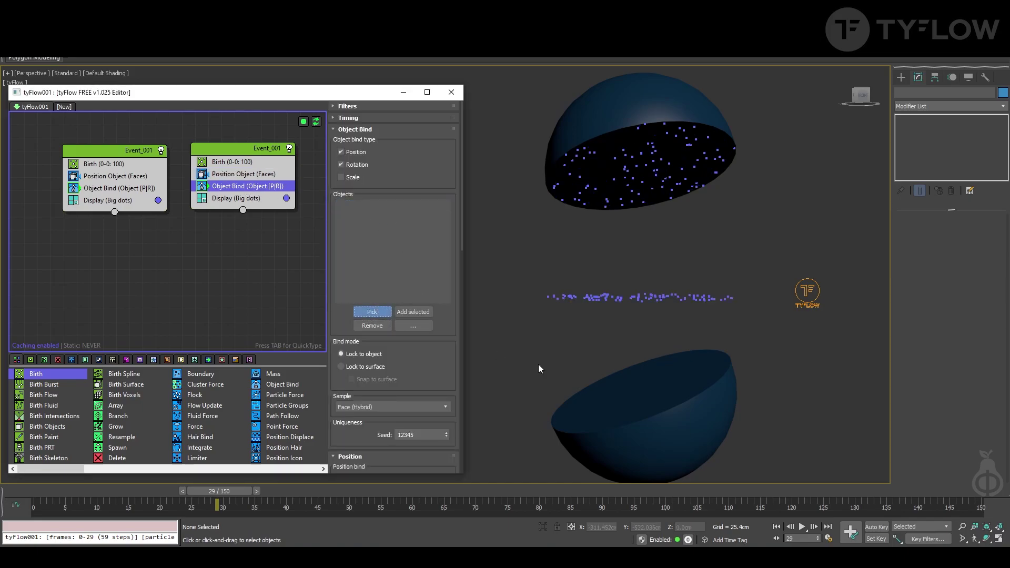
left_click(700, 424)
Step: Change the copied event's display color to yellow and scrub the timeline to frame 18
left_click(285, 197)
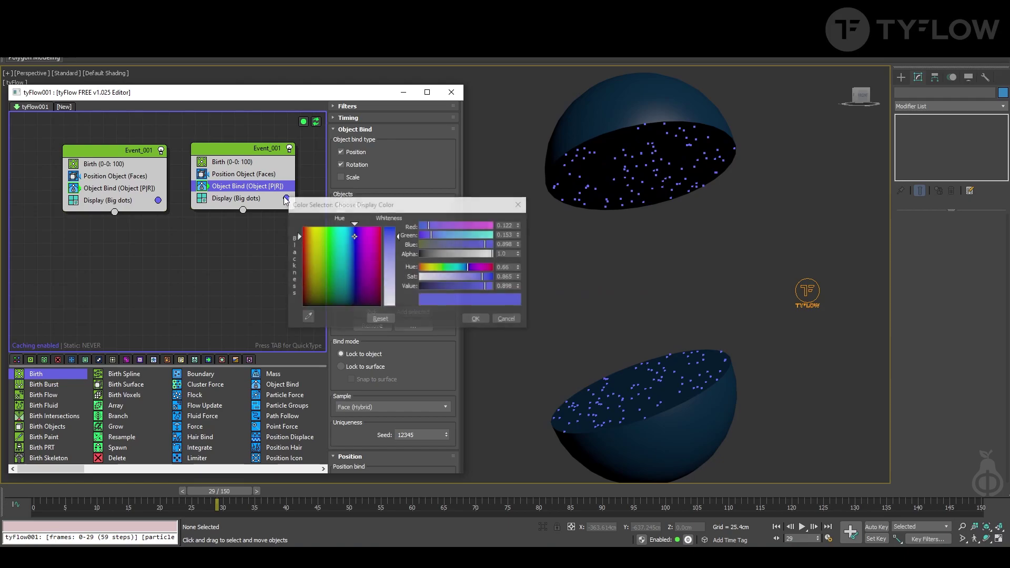
left_click_drag(342, 241, 317, 226)
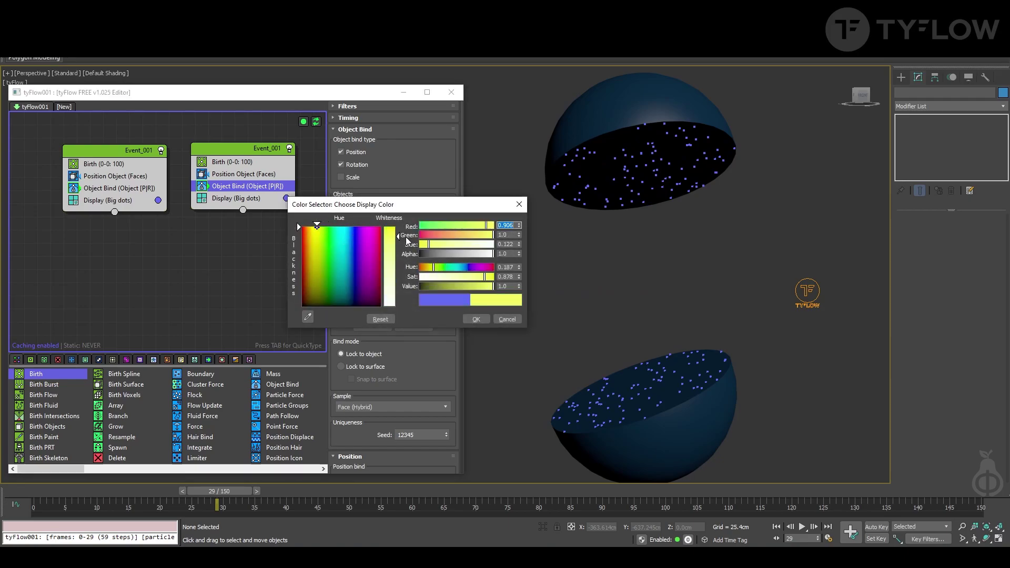
left_click(476, 319)
left_click_drag(219, 491, 159, 492)
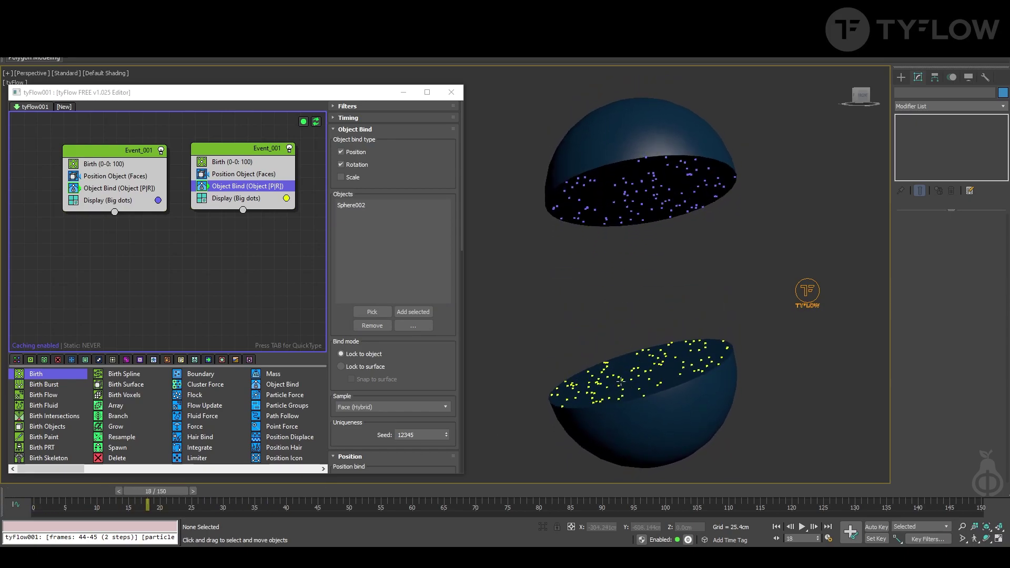
Step: Add a Set Target operator to the original event and place it below Object Bind
left_click_drag(119, 153, 122, 151)
key("Tab")
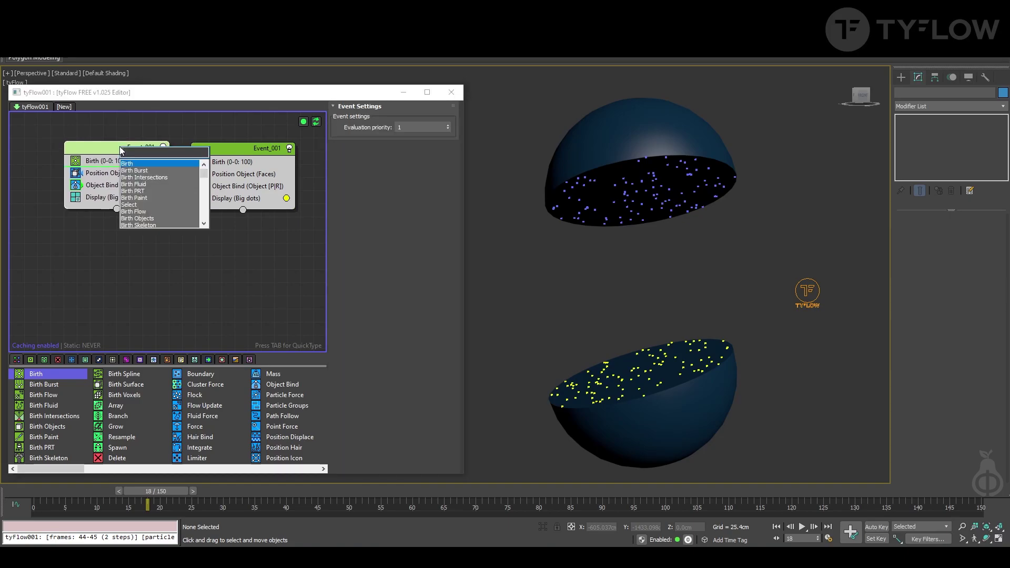
type("set t")
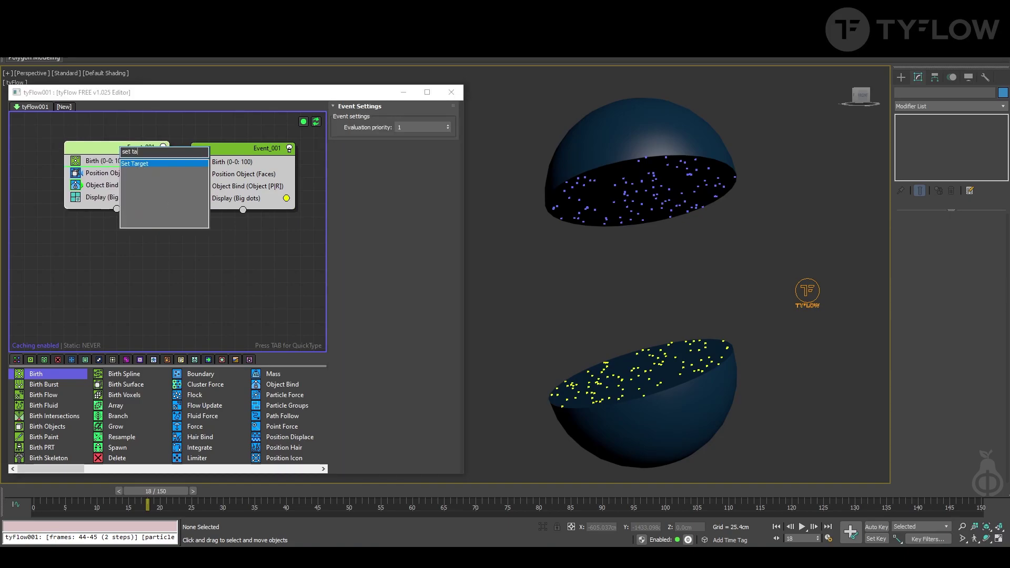
type("a")
key("Return")
left_click_drag(133, 176, 127, 206)
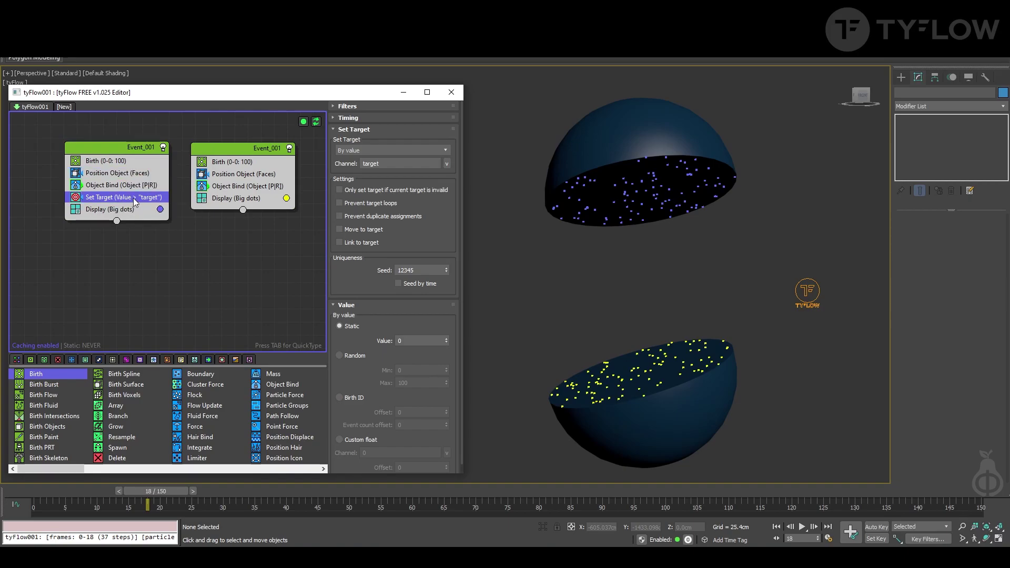
Step: Switch the Set Target operator's mode to By proximity and check its radius settings
left_click(401, 150)
left_click(368, 181)
left_click_drag(374, 377, 385, 274)
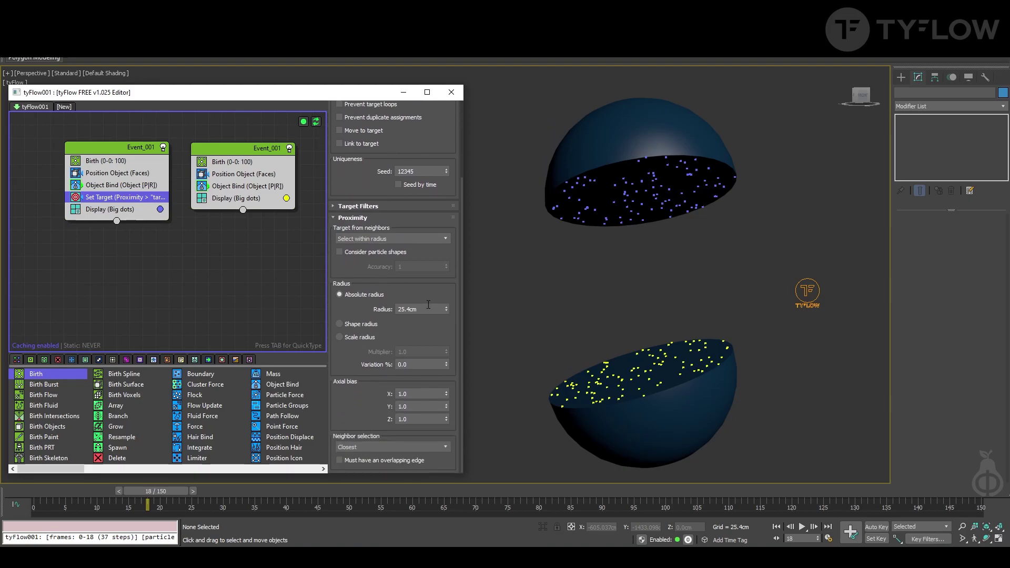
double_click(408, 308)
left_click_drag(118, 147, 120, 146)
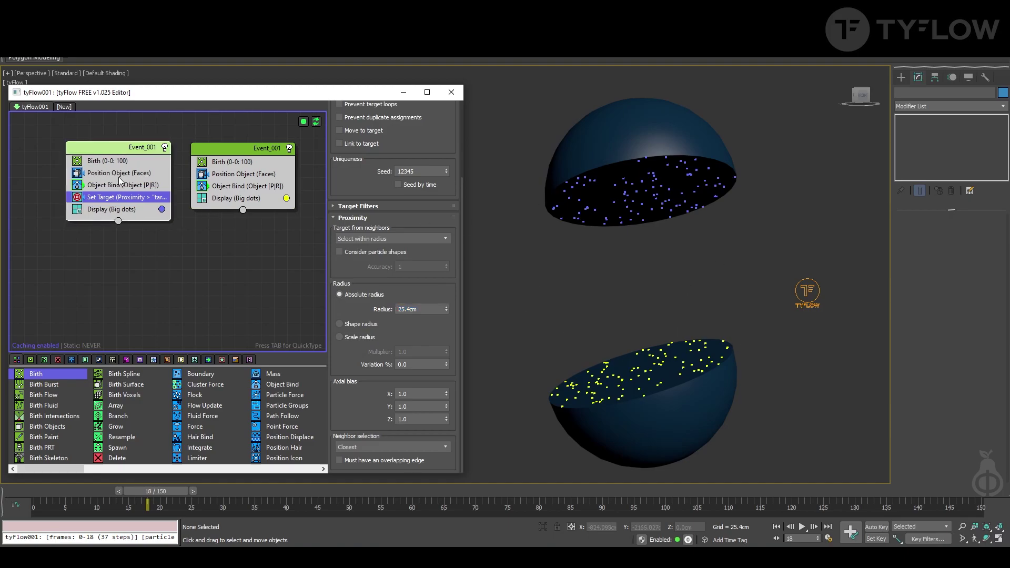
left_click(113, 195)
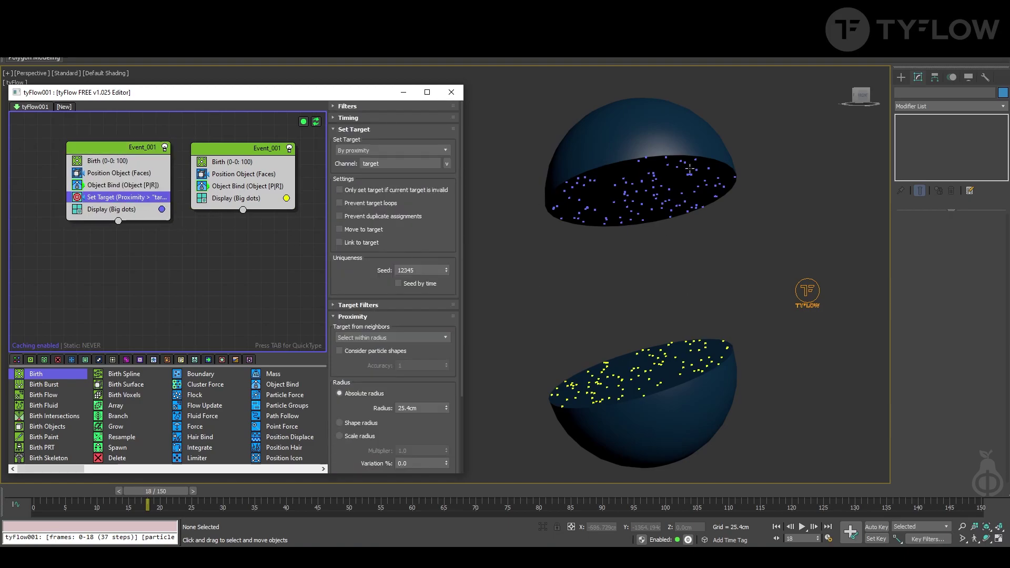
Step: Add a Particle Bind operator to the original event, directly below Set Target
key("Tab")
left_click(126, 149)
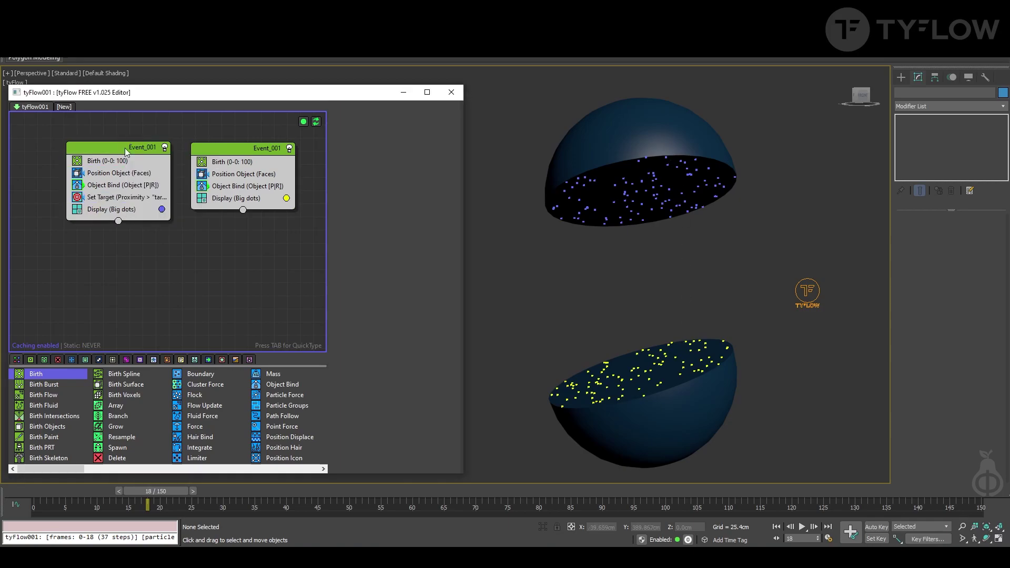
key("Tab")
type("par")
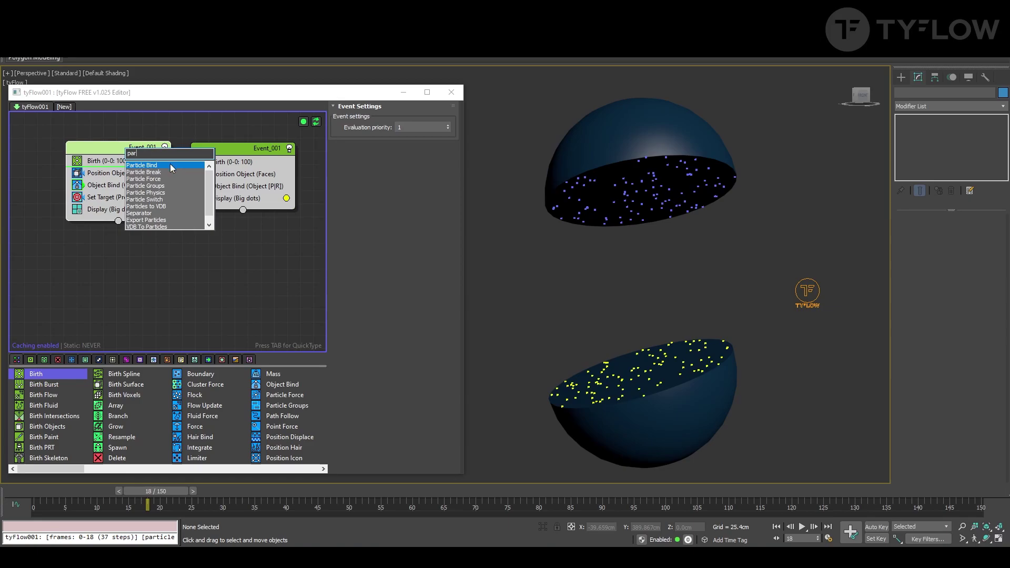
left_click(170, 165)
left_click(108, 210)
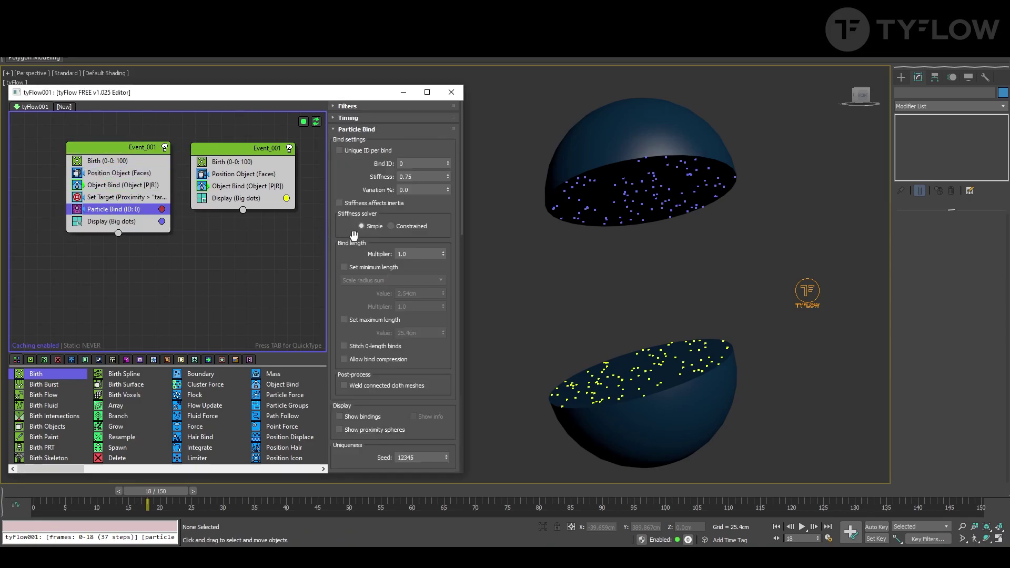
Step: In the Particle Bind operator, disable proximity bind and turn on Show bindings
scroll(353, 236, "down", 5)
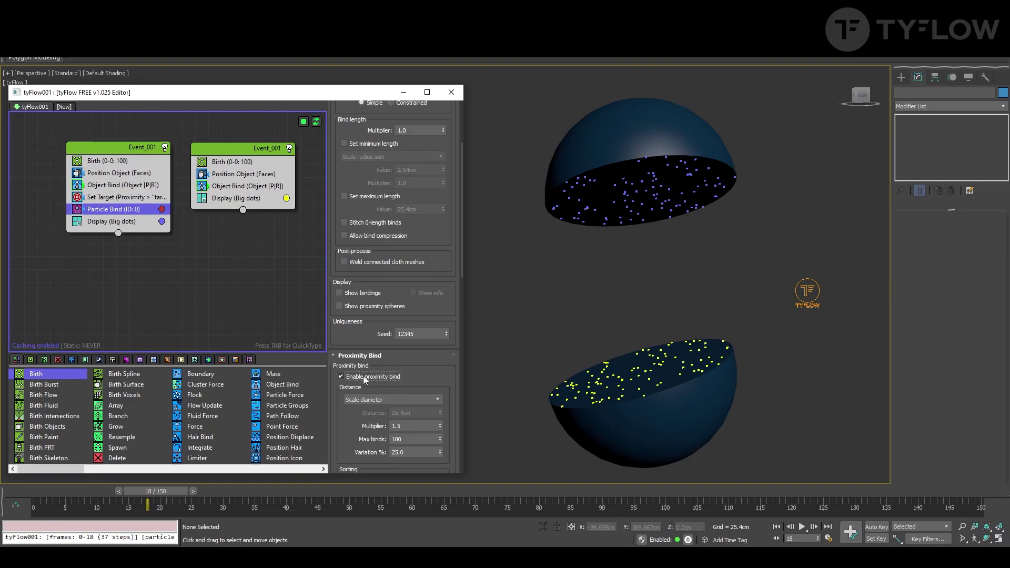
left_click(365, 378)
scroll(415, 416, "up", 2)
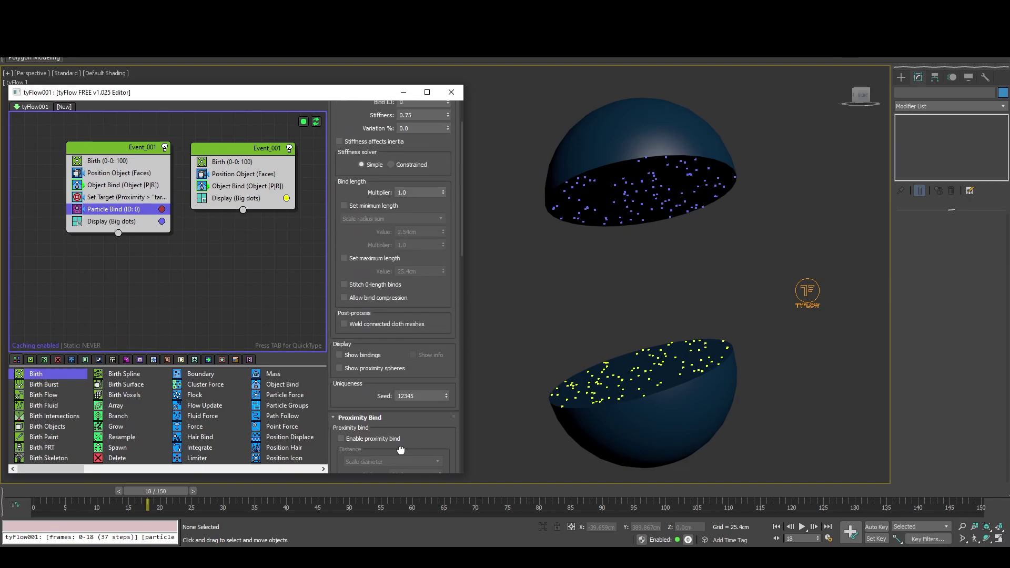
scroll(401, 450, "down", 1)
left_click(339, 341)
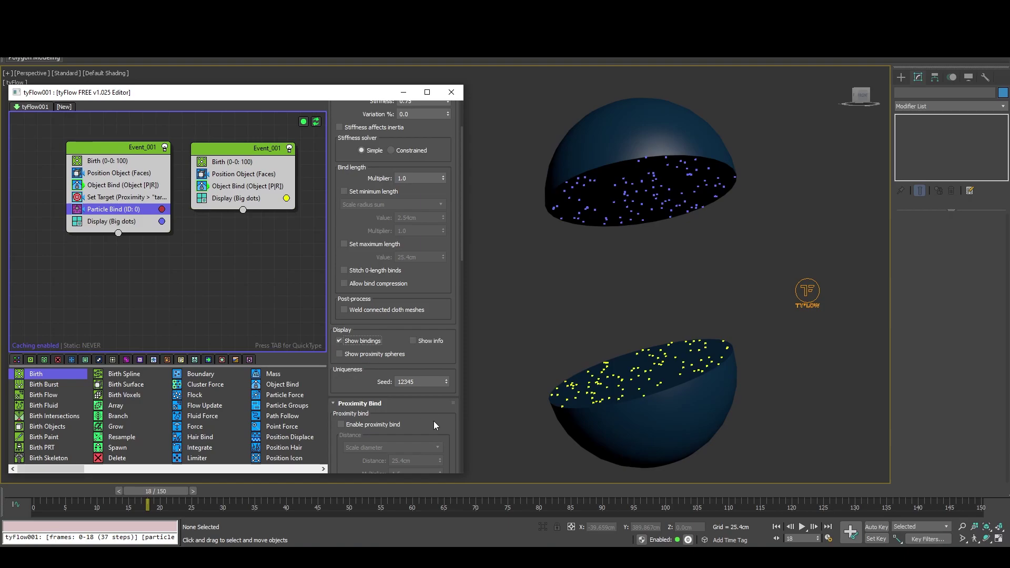
Step: Enable Bind to target in the Particle Bind operator, using the "target" channel
scroll(435, 425, "down", 10)
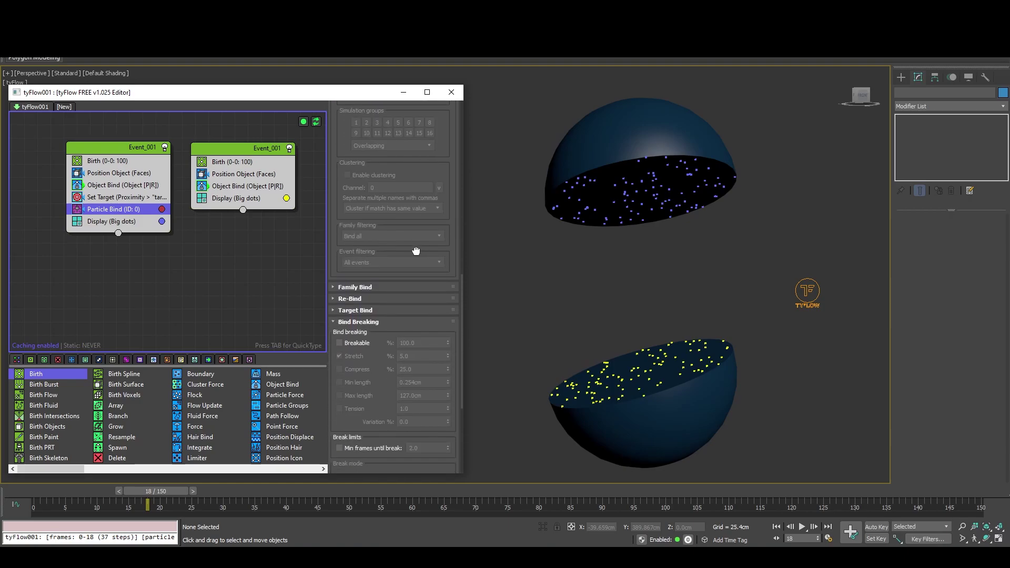
left_click(356, 310)
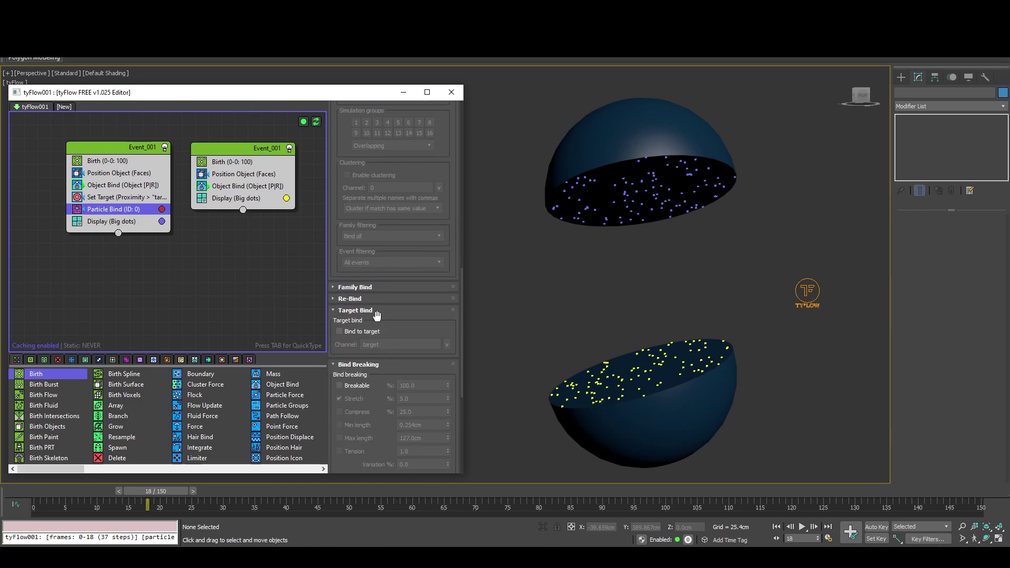
left_click(351, 332)
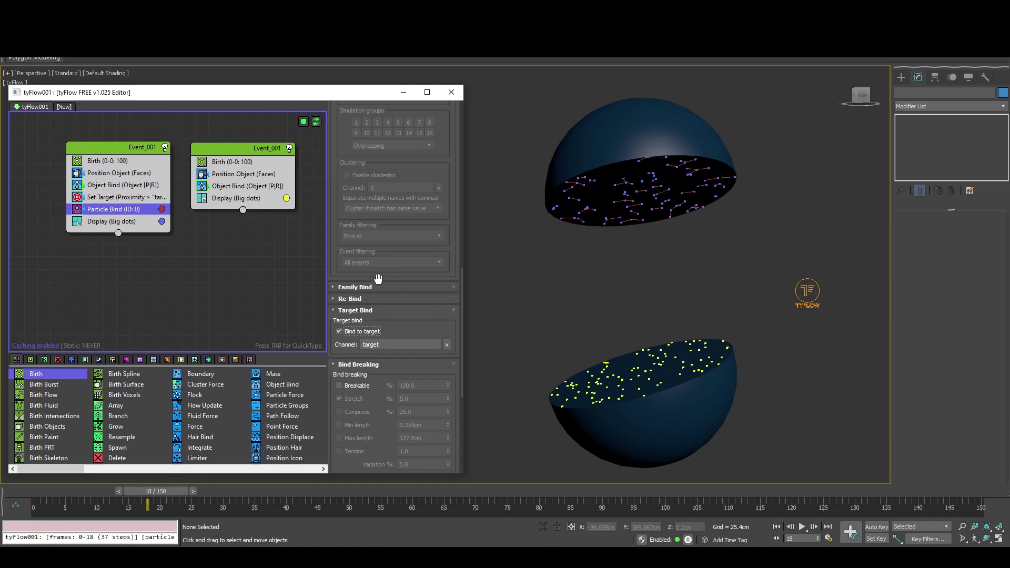
left_click(446, 344)
Step: Set the evaluation priority to 2 for the event containing Set Target and Particle Bind, comparing the bindings against priority 1
left_click(112, 197)
left_click(113, 209, "ctrl")
left_click_drag(114, 210, 132, 194)
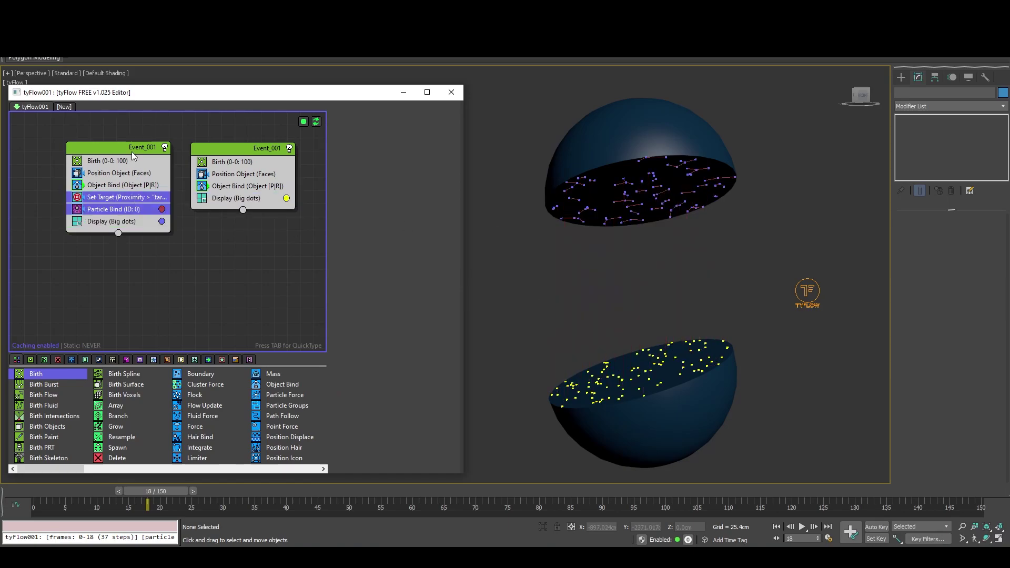
left_click(126, 148)
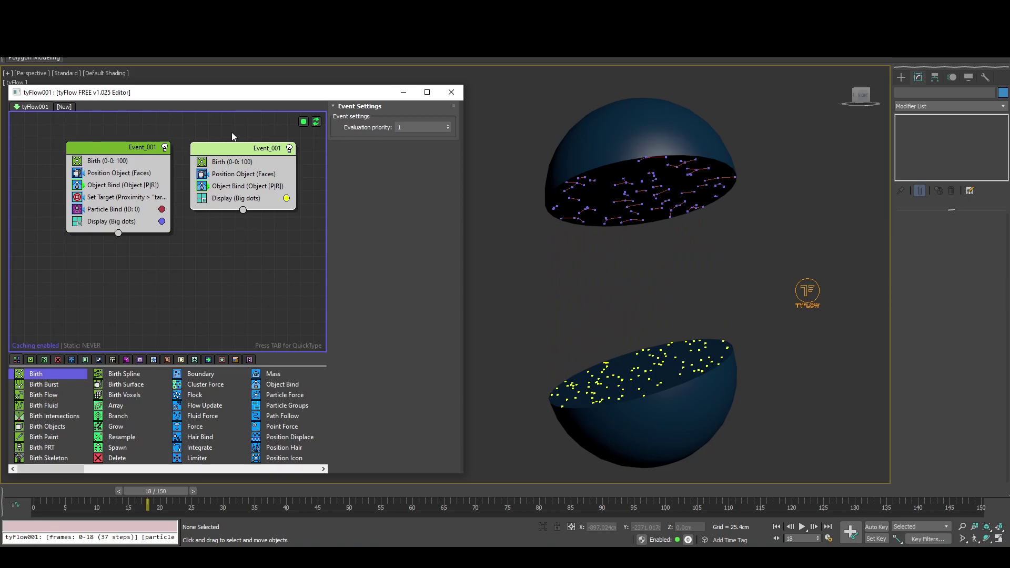
left_click(397, 127)
type("2")
key("Return")
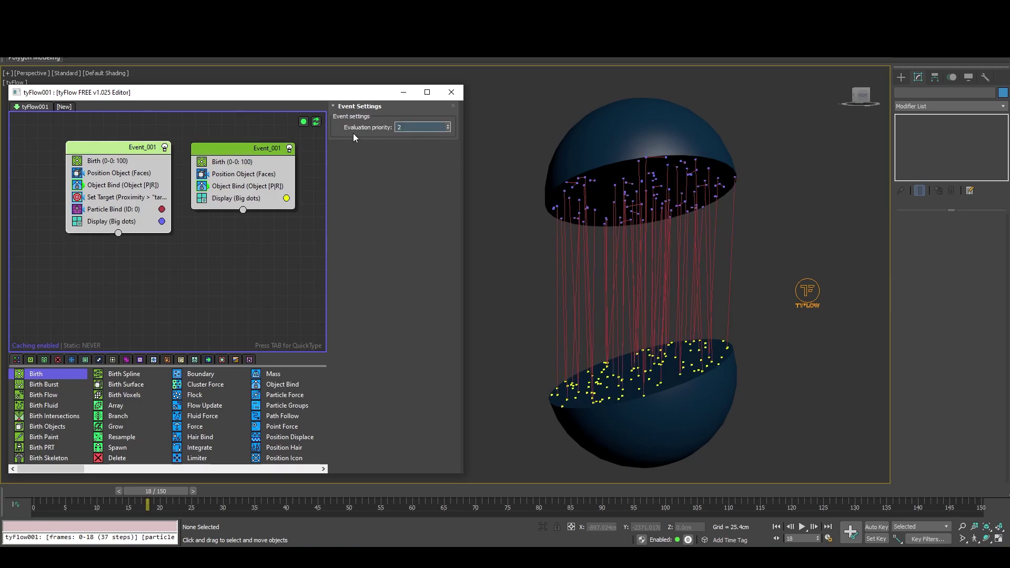
left_click(448, 129)
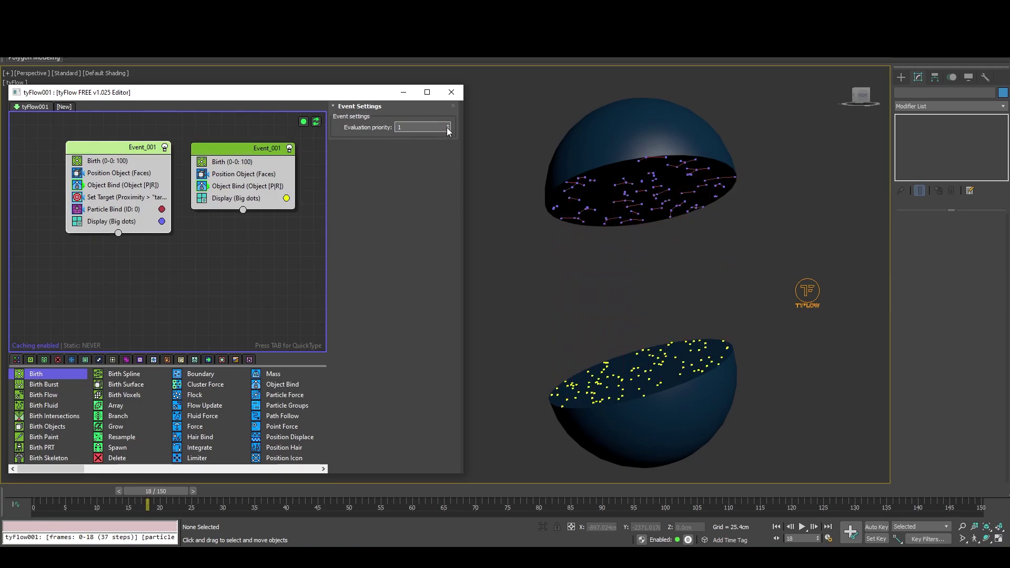
left_click(448, 125)
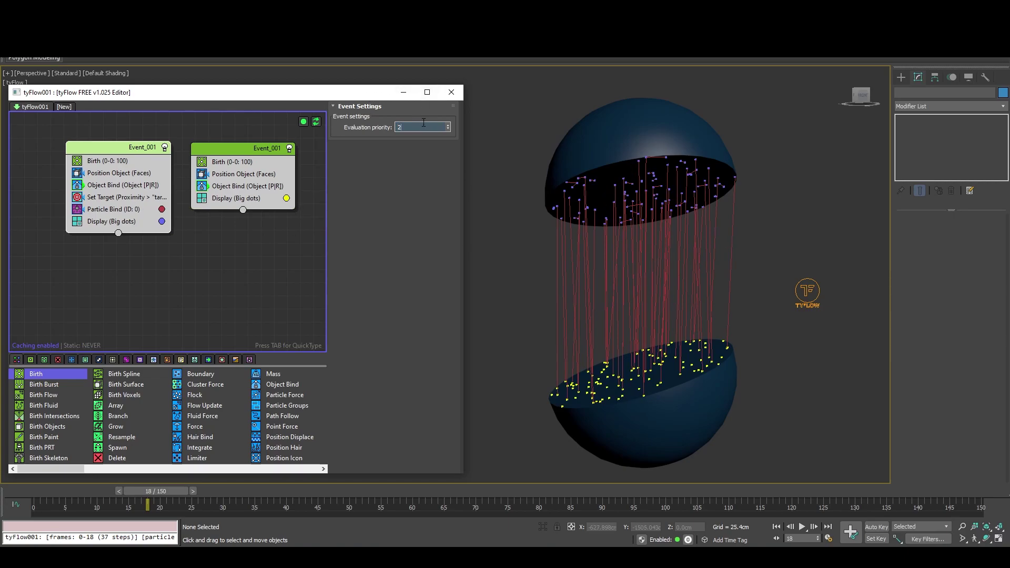
left_click(249, 151)
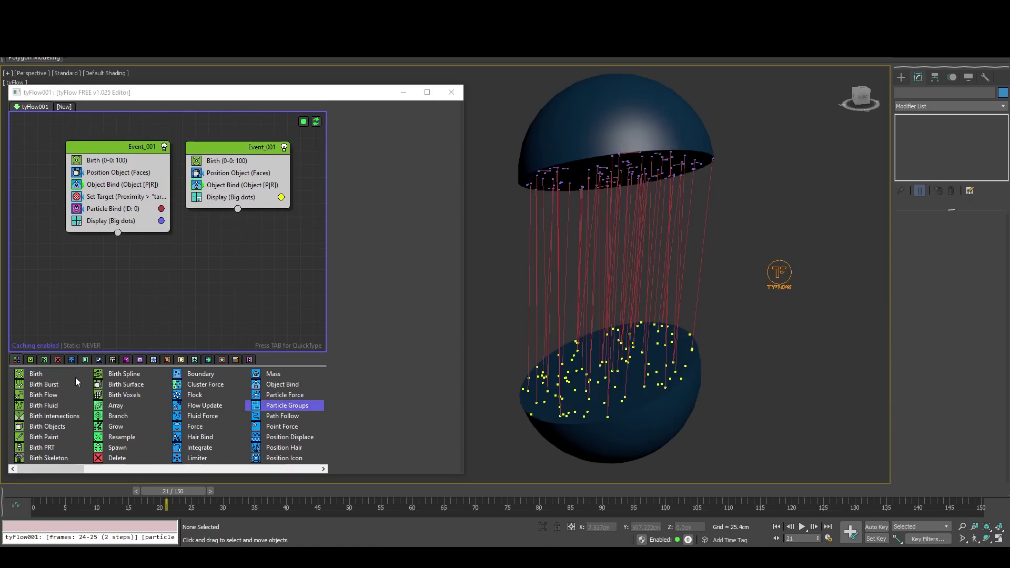
Step: Add a Resample operator directly below Particle Bind in the original event and change its timing mode
left_click(44, 359)
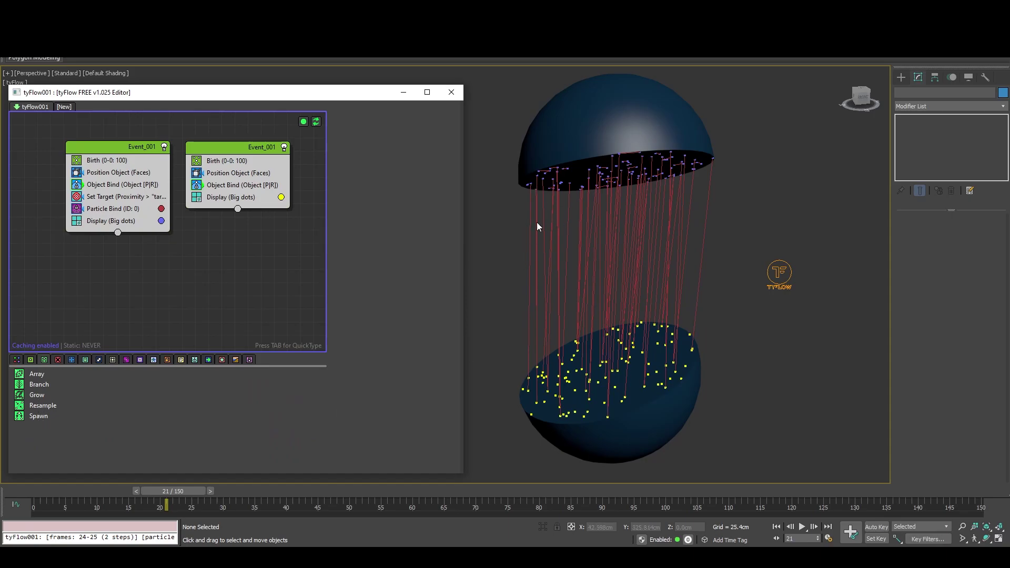
left_click_drag(45, 411, 52, 406)
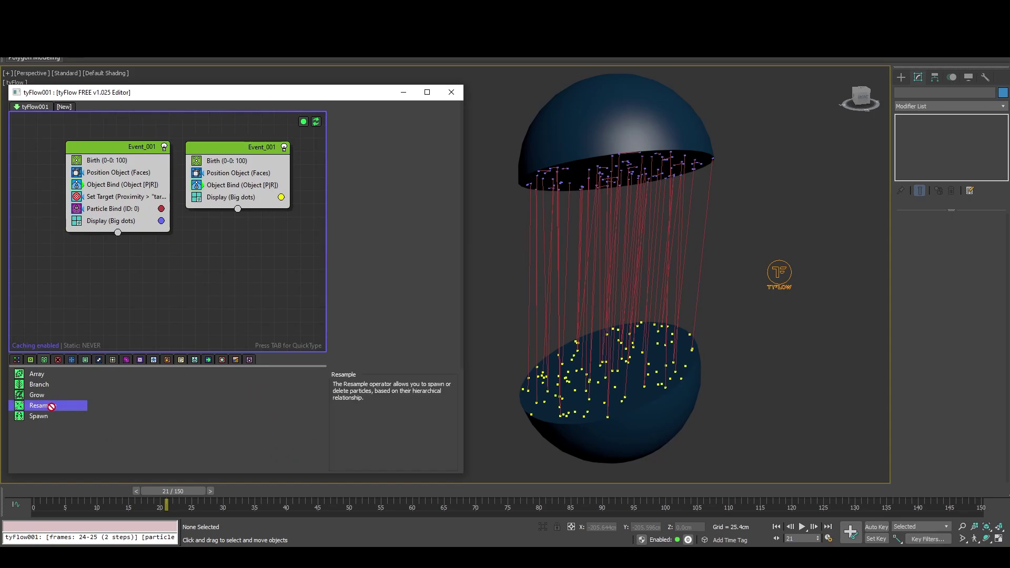
left_click_drag(114, 220, 113, 220)
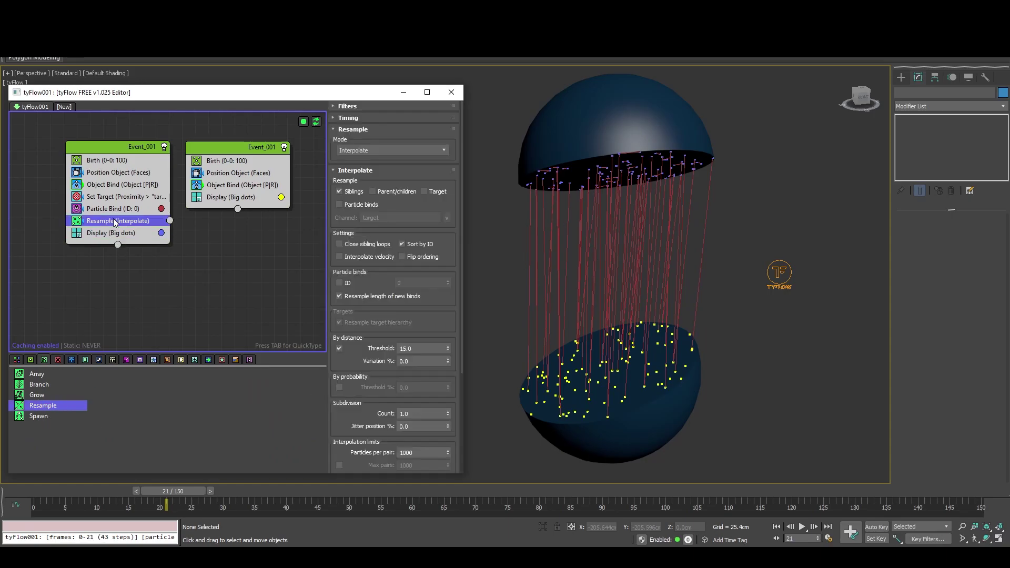
right_click(80, 220)
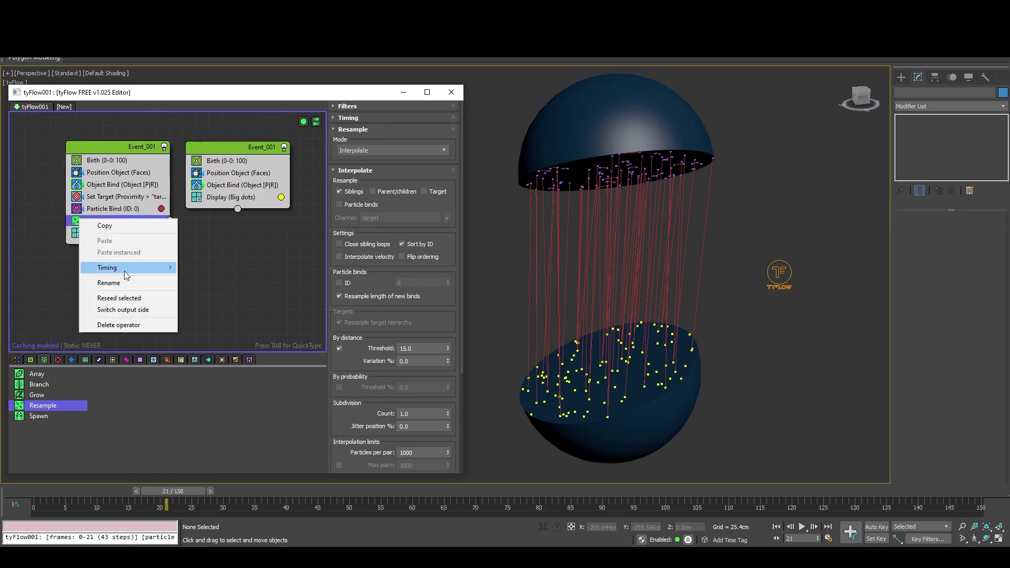
mouse_move(125, 268)
left_click(209, 292)
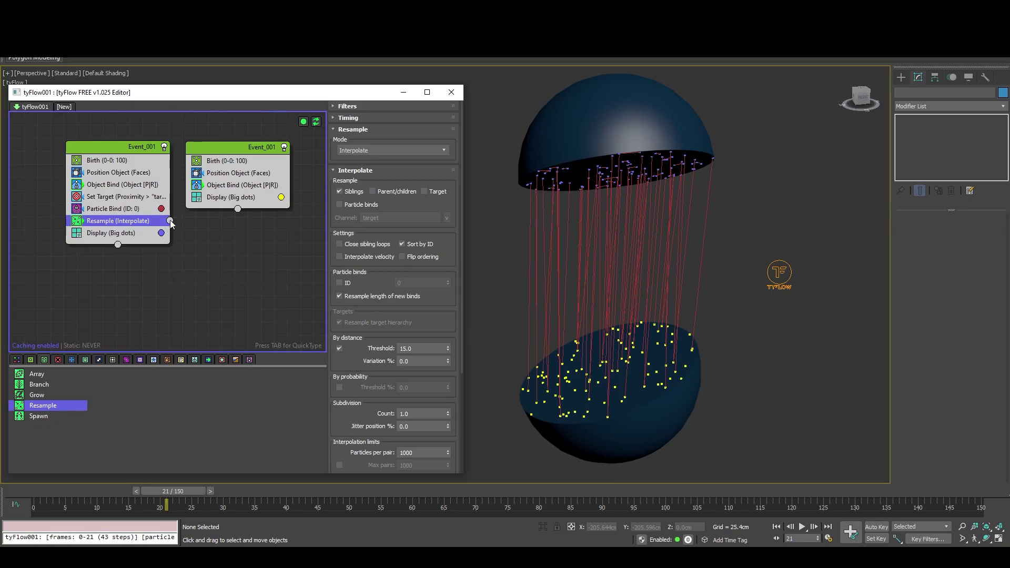
Step: Send the Resample output to a new event below and set the operator's distance threshold to 5
left_click_drag(170, 220, 109, 293)
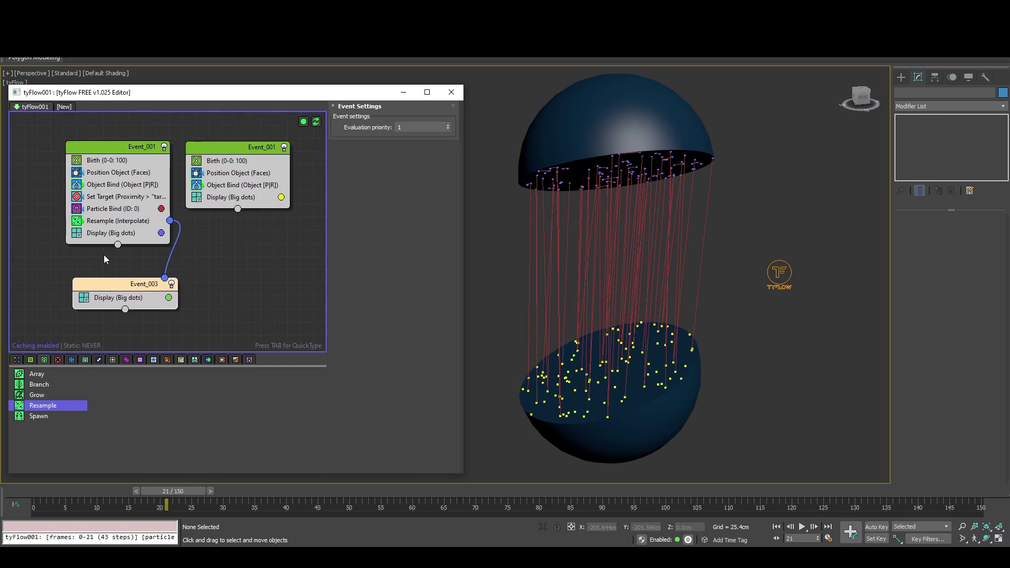
left_click(118, 221)
left_click(398, 349)
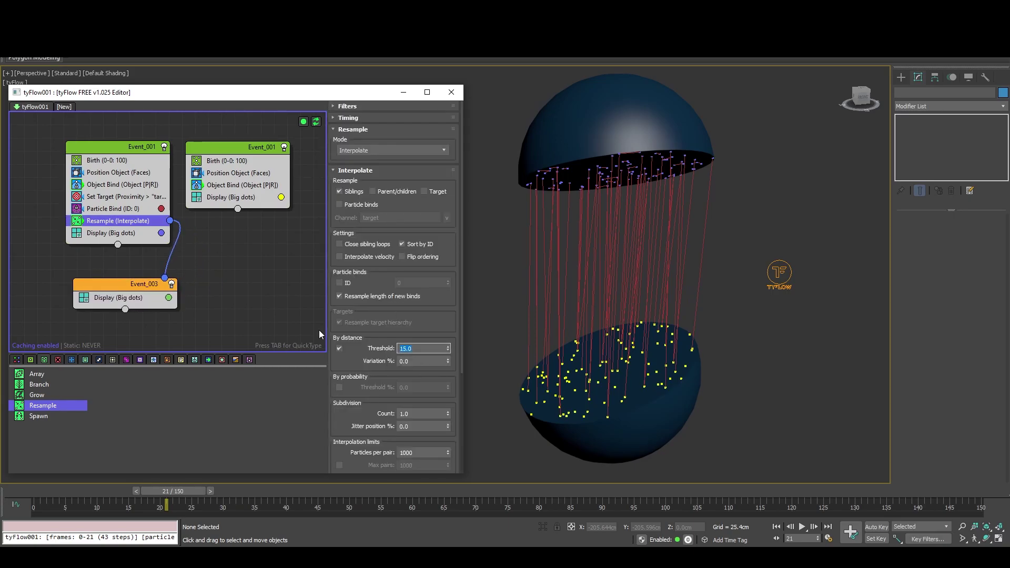
type("5")
key("Return")
left_click_drag(150, 285, 143, 282)
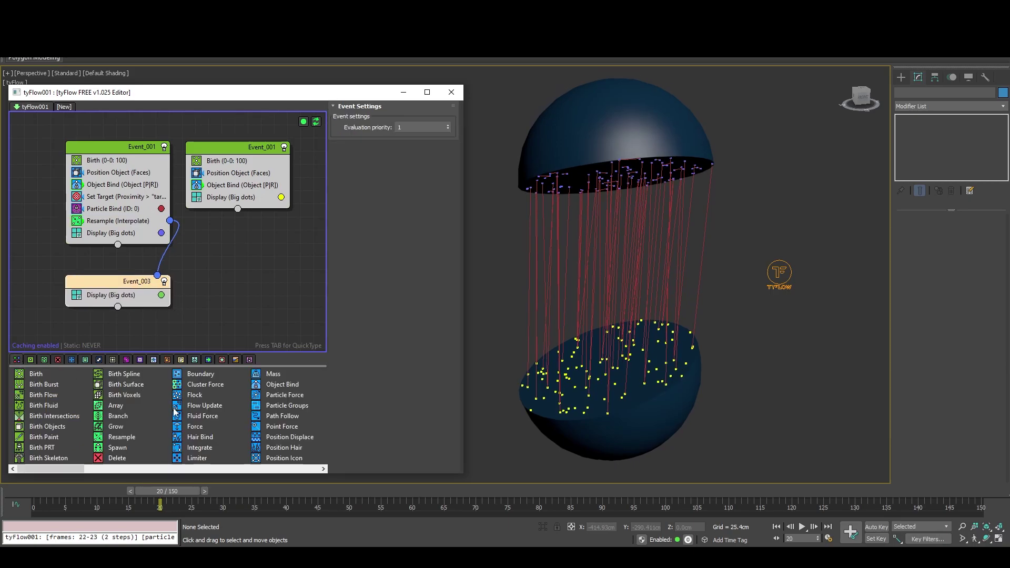
Step: Add a Particle Groups operator to the new event and assign its particles to simulation group 2
left_click_drag(287, 406, 121, 297)
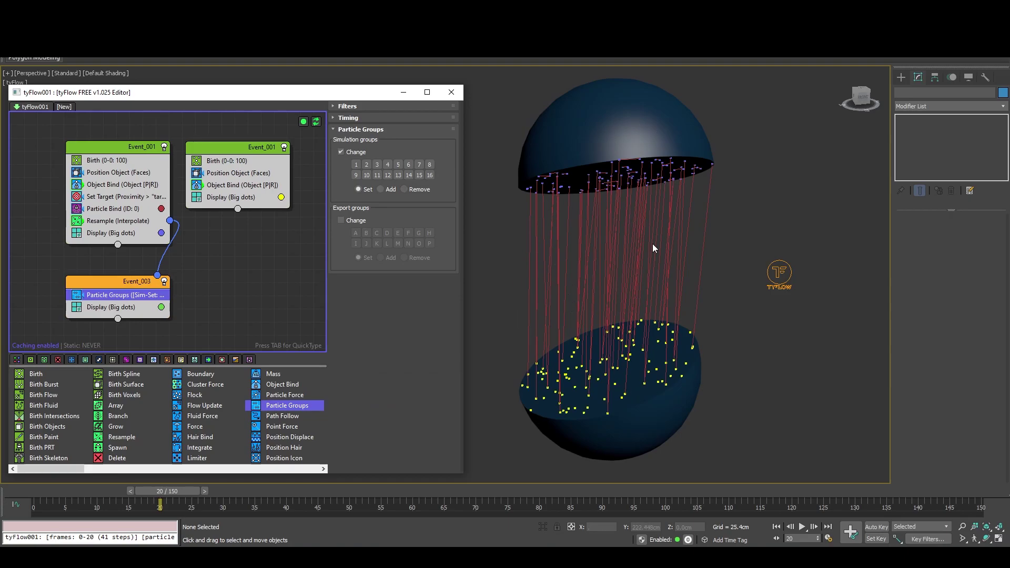
left_click(367, 164)
left_click_drag(135, 283, 135, 277)
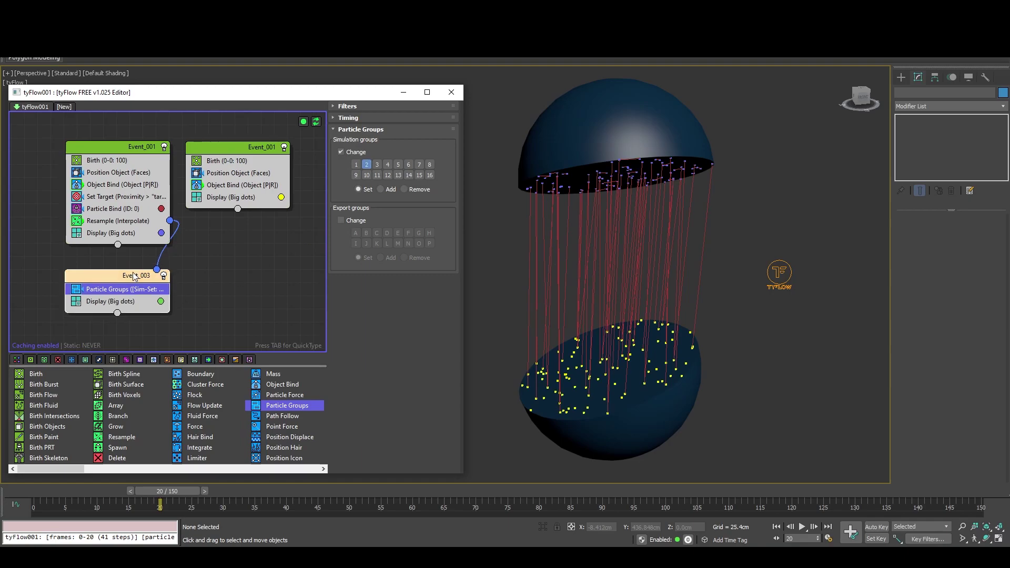
Step: Switch the Resample operator from siblings to particle binds and check the interpolated particles across frames
left_click(128, 222)
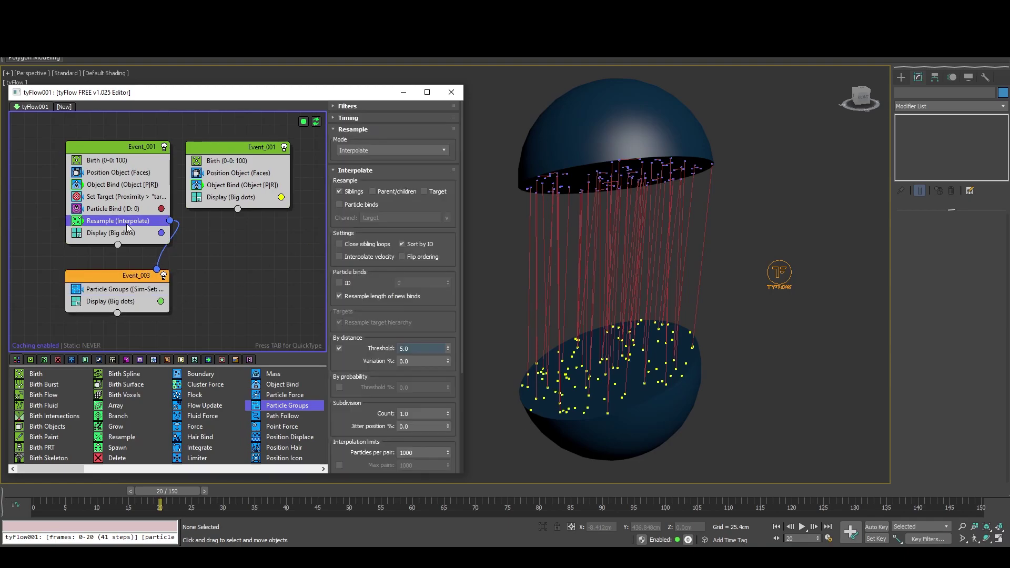
left_click(353, 205)
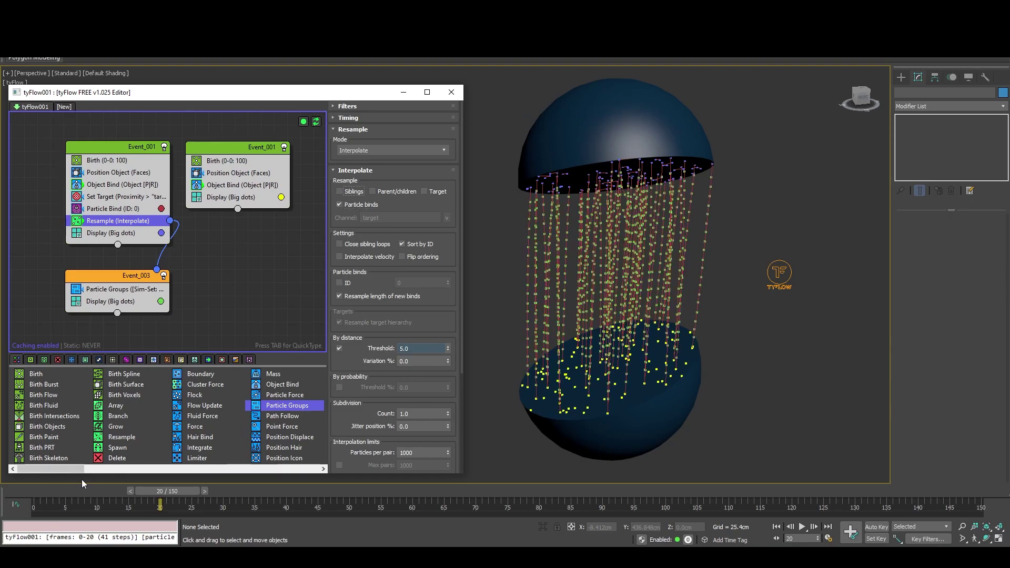
mouse_move(159, 490)
left_mouse_down()
mouse_move(47, 491)
mouse_move(319, 490)
mouse_move(74, 491)
mouse_move(178, 492)
left_mouse_up()
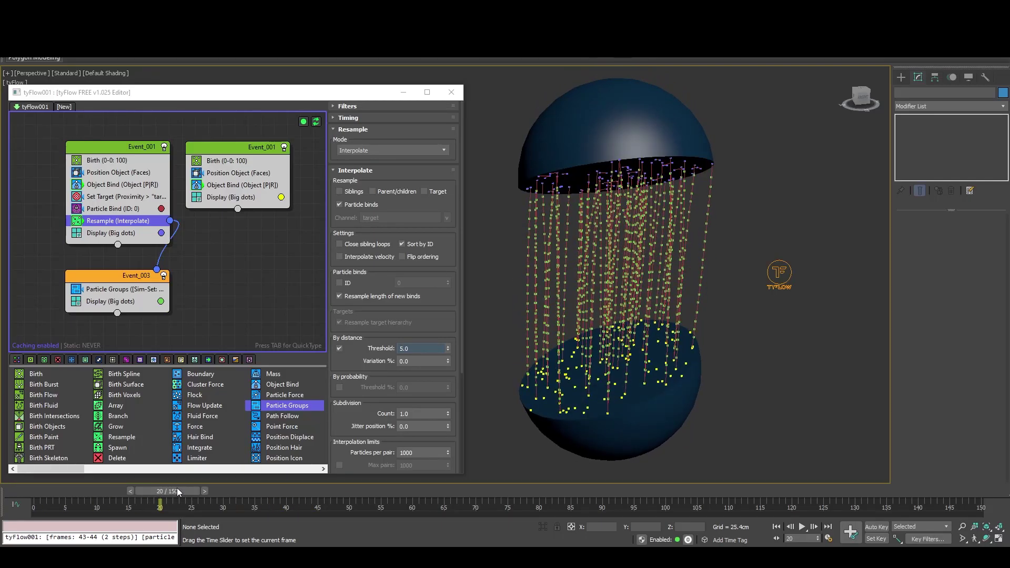
Step: Change the resampled particles' display color to orange and scrub the timeline to frame 13
left_click(160, 301)
left_click(185, 333)
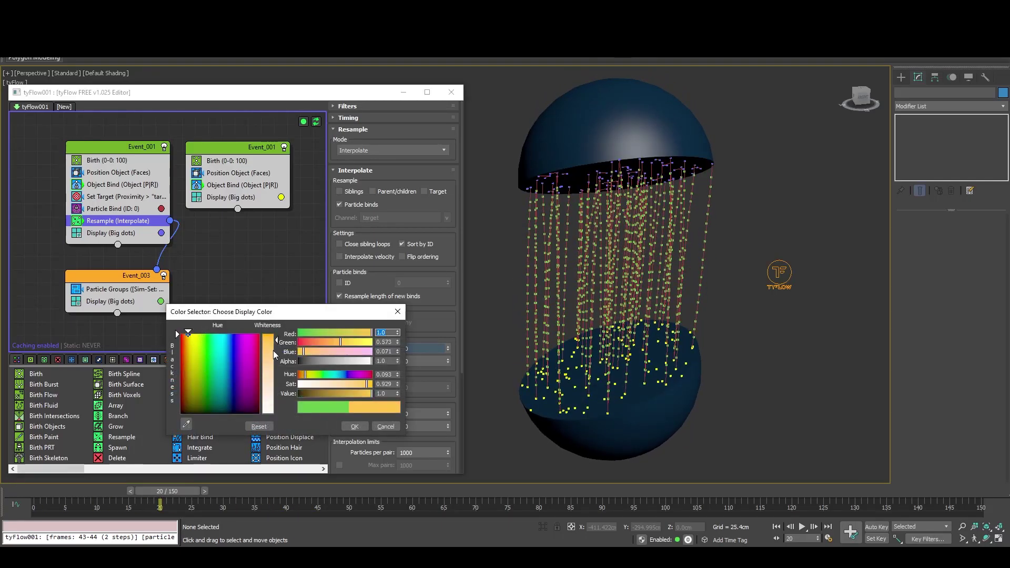
left_click(355, 426)
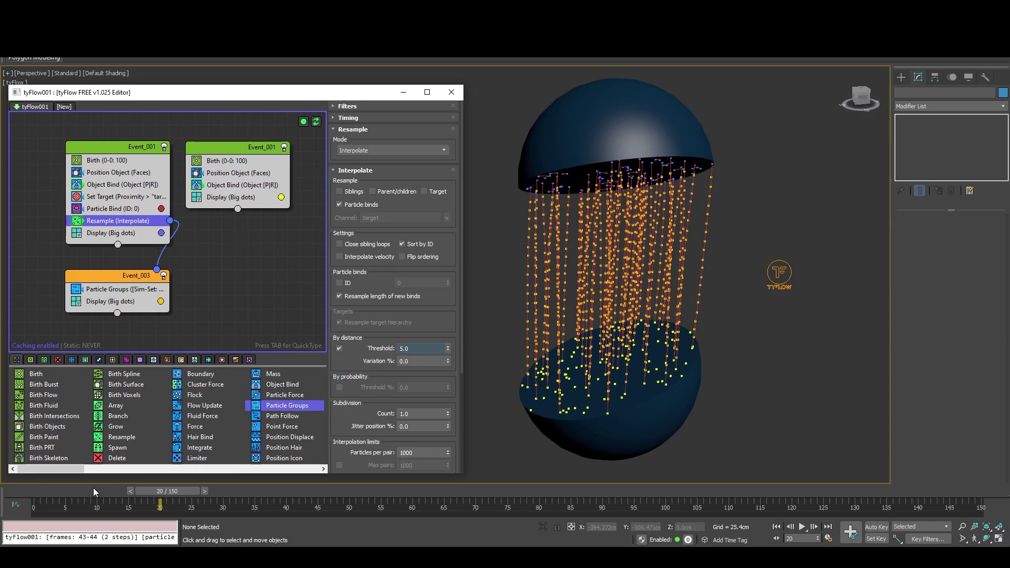
left_click_drag(95, 491, 121, 492)
Step: Add a Particle Bind operator to Event_003 between Particle Groups and Display
left_click(120, 289)
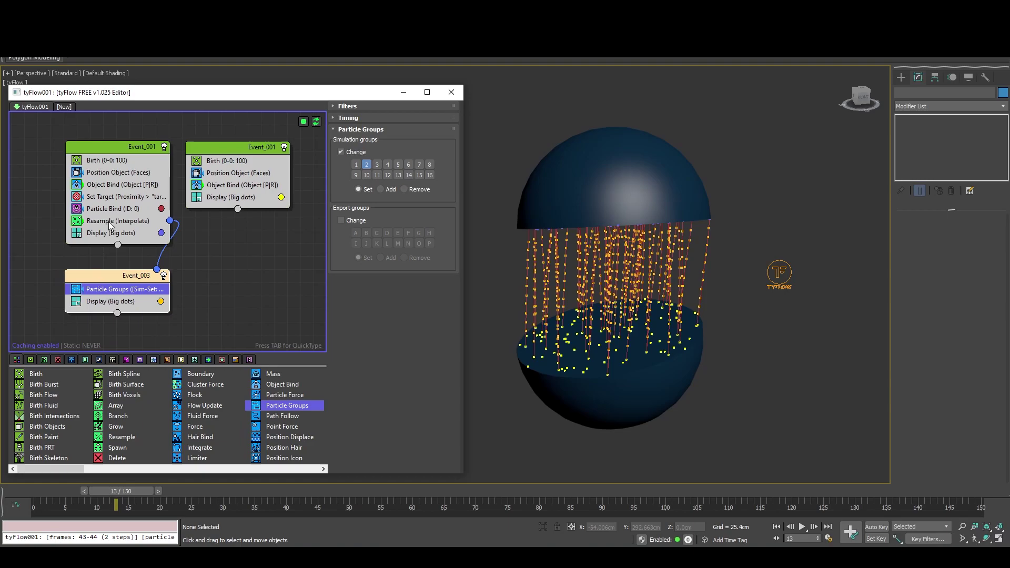
key("Tab")
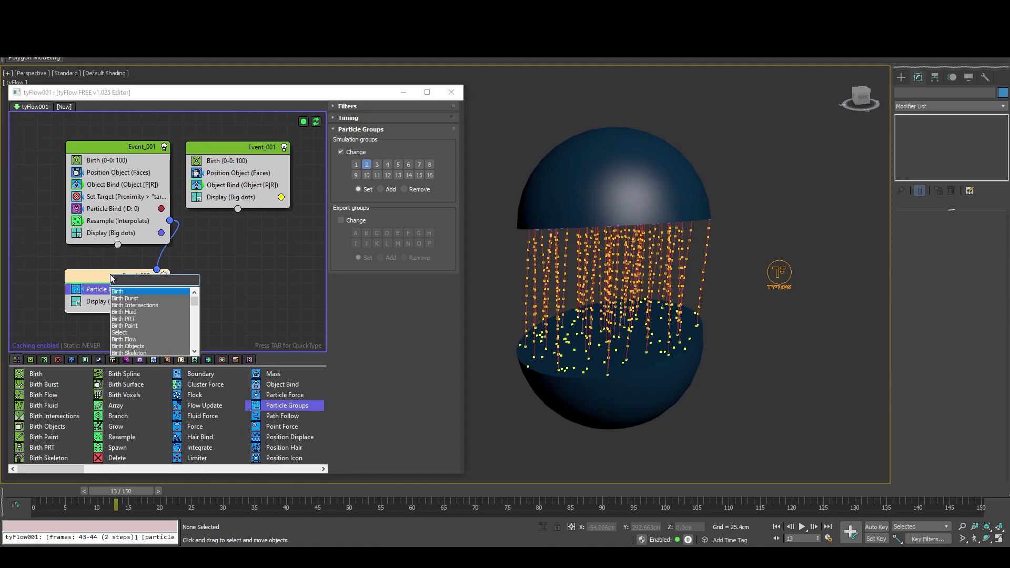
type("parti")
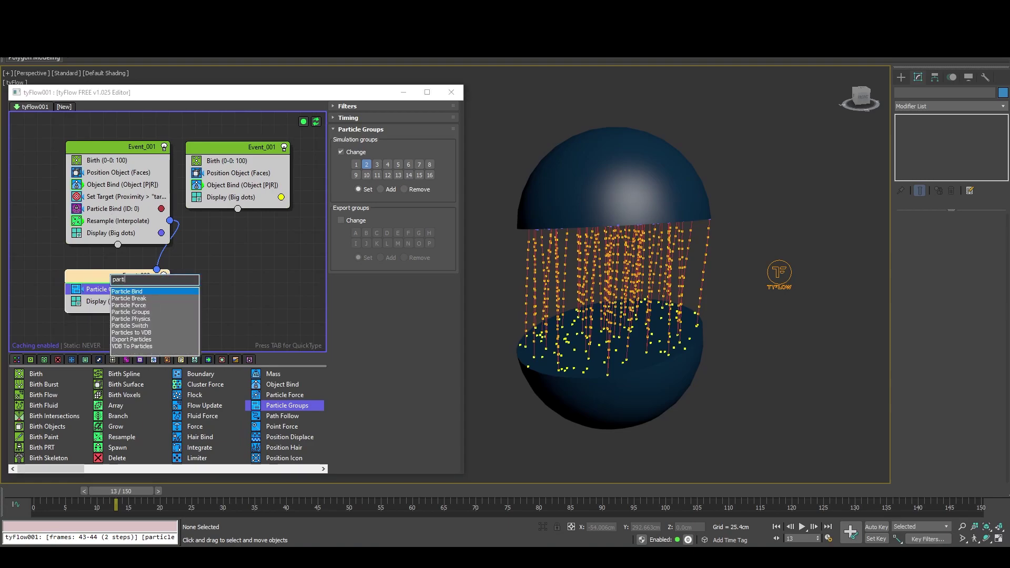
left_click(153, 292)
left_click_drag(126, 290, 124, 311)
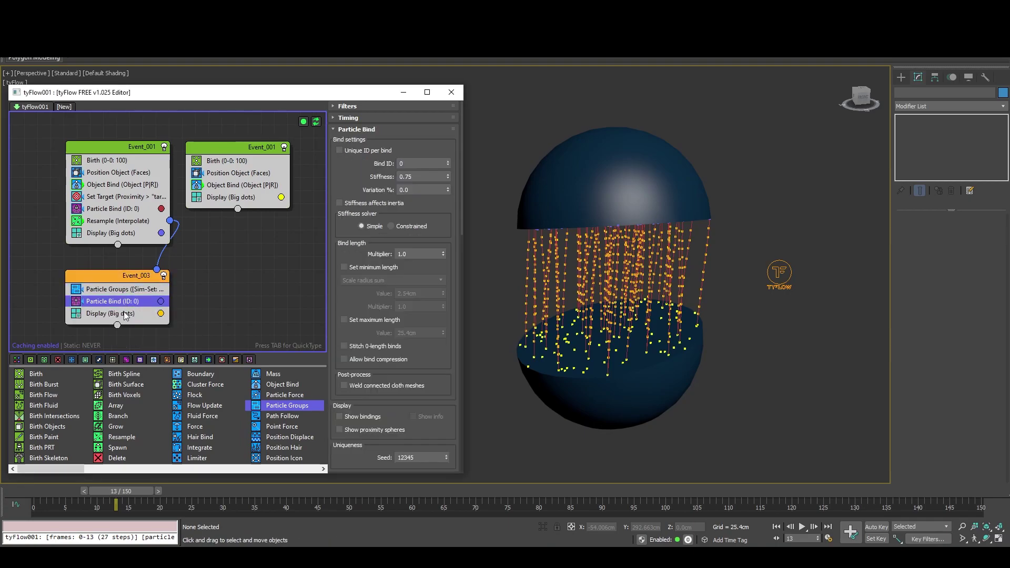
Step: Turn on Show bindings in the Particle Bind operator of Event_003
scroll(358, 308, "down", 5)
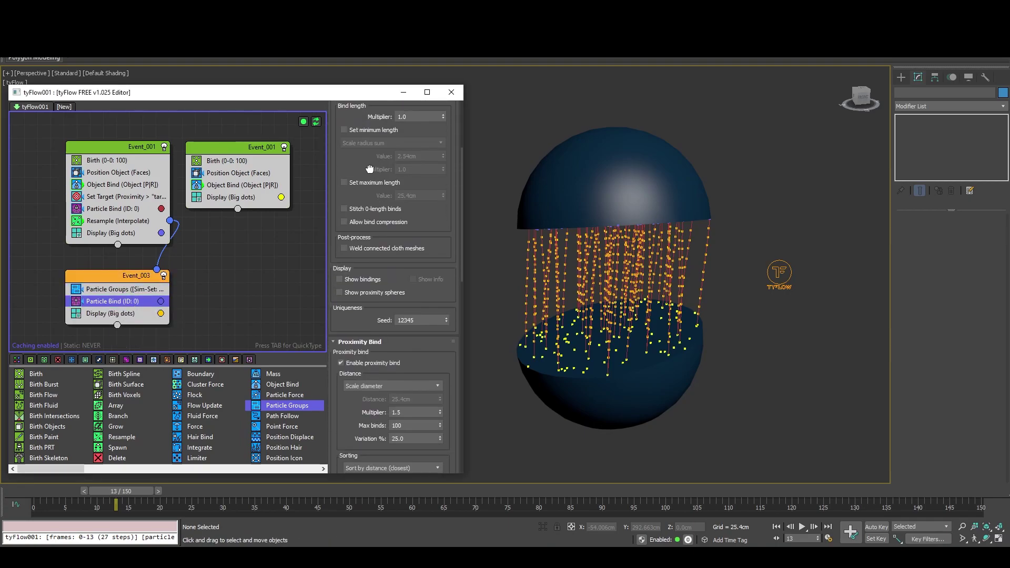
scroll(389, 358, "down", 5)
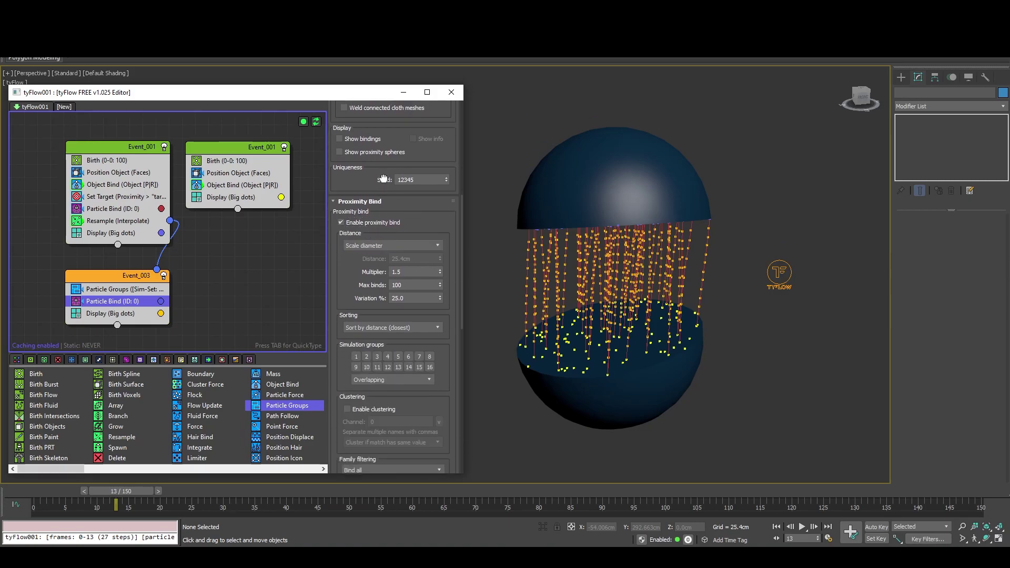
scroll(353, 174, "up", 1)
left_click(349, 172)
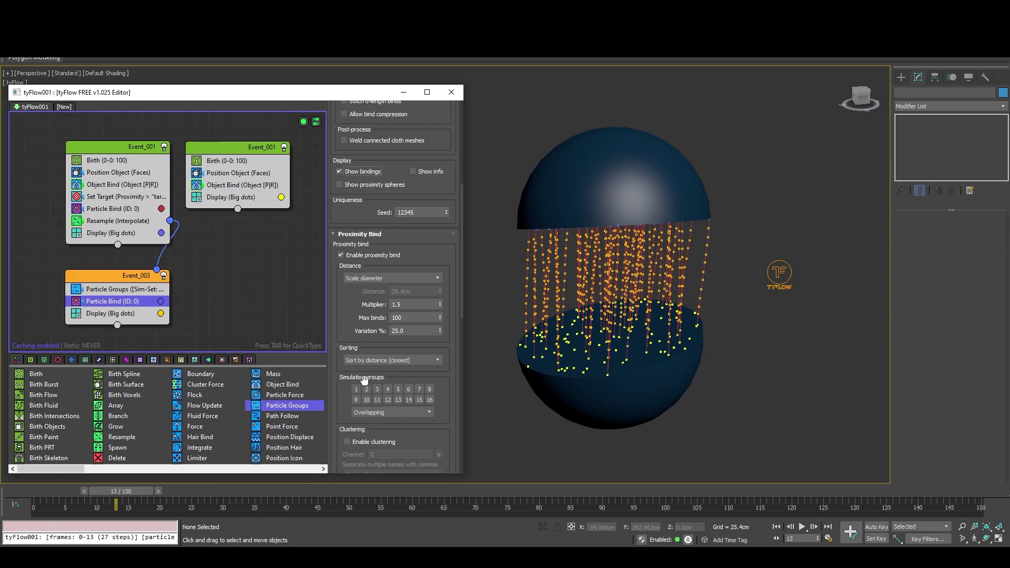
Step: Restrict the proximity bind in Event_003's Particle Bind to simulation group 2, matching the Particle Groups operator
left_click(135, 291)
left_click(113, 301)
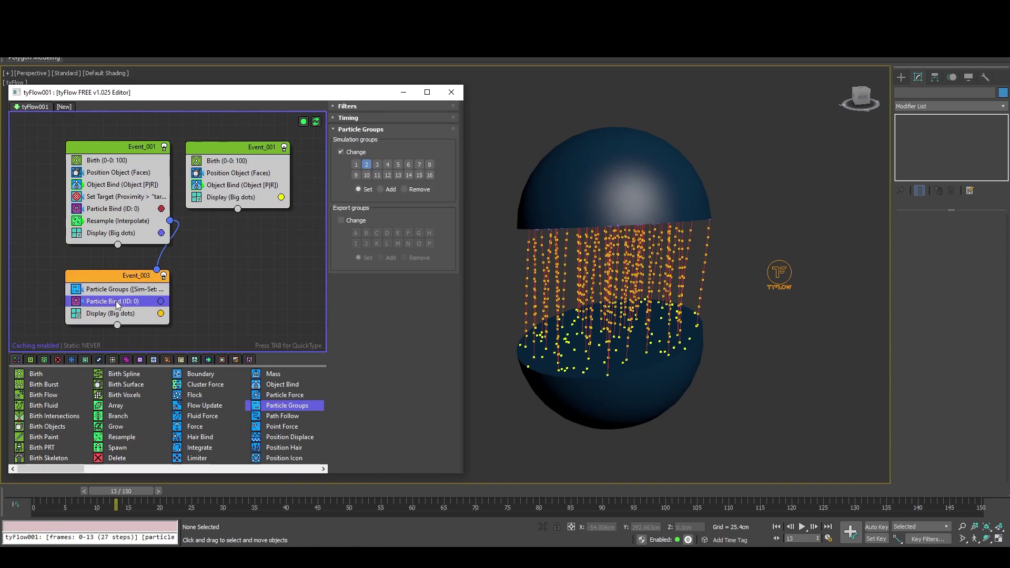
scroll(370, 273, "down", 3)
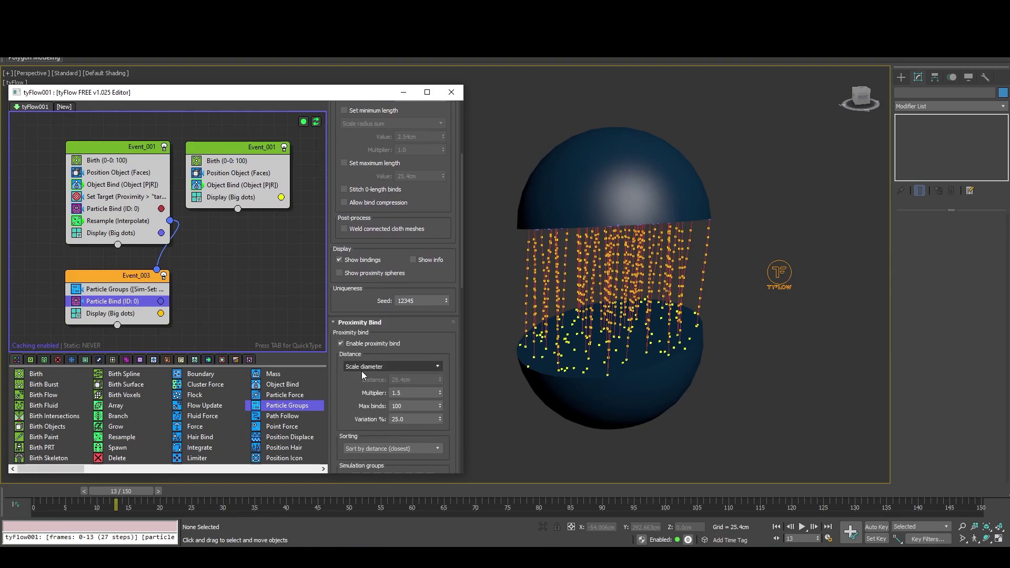
scroll(363, 347, "down", 3)
scroll(363, 347, "down", 5)
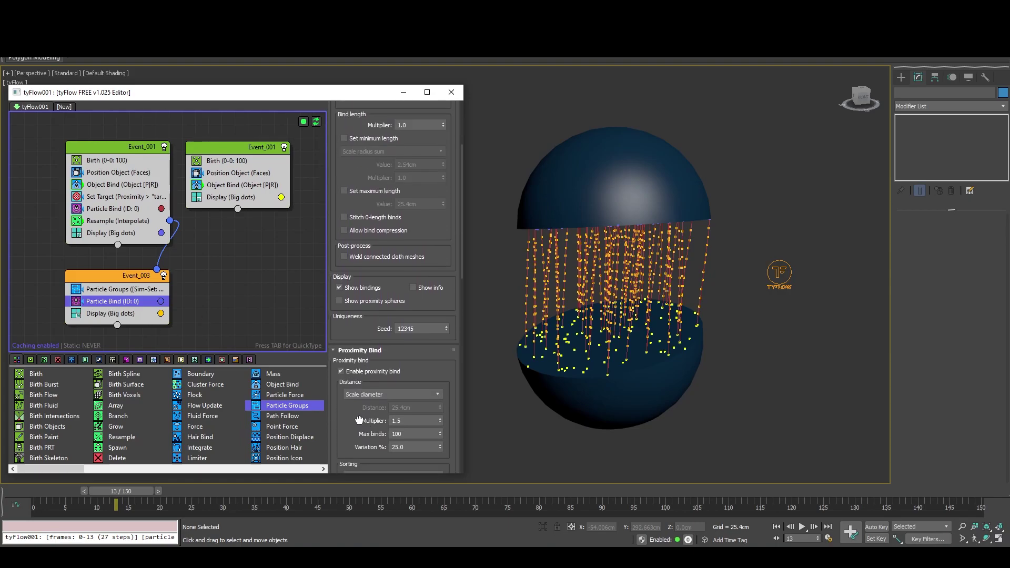
left_click(367, 298)
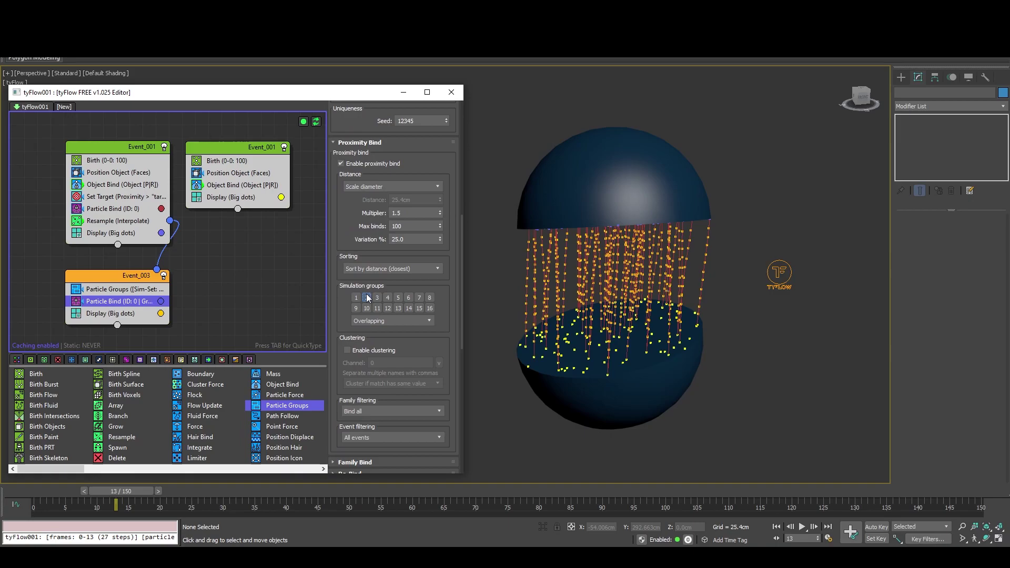
Step: Change the binding display color of Event_003's Particle Bind to green
scroll(606, 279, "up", 3)
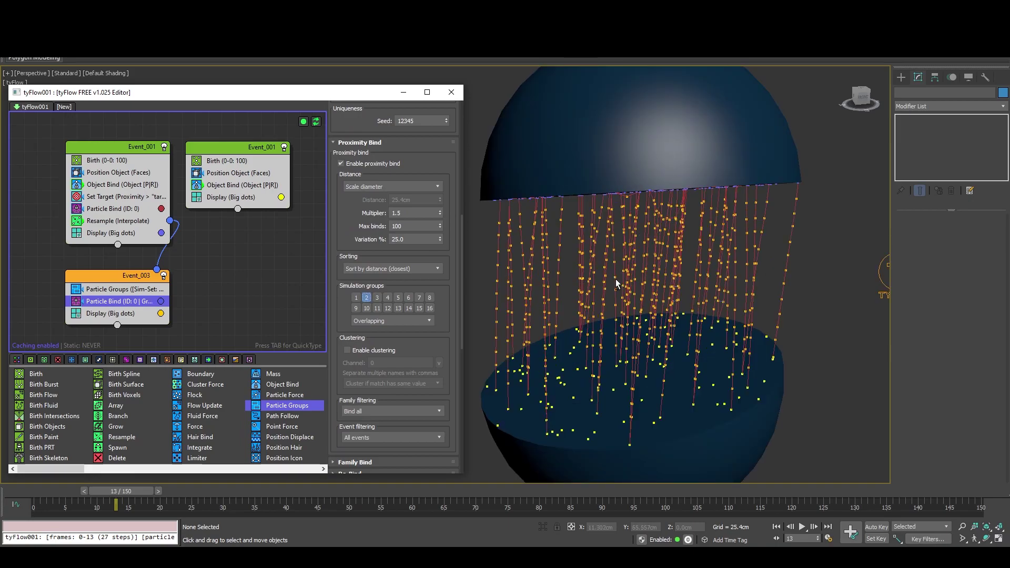
middle_click_drag(617, 284, 599, 244)
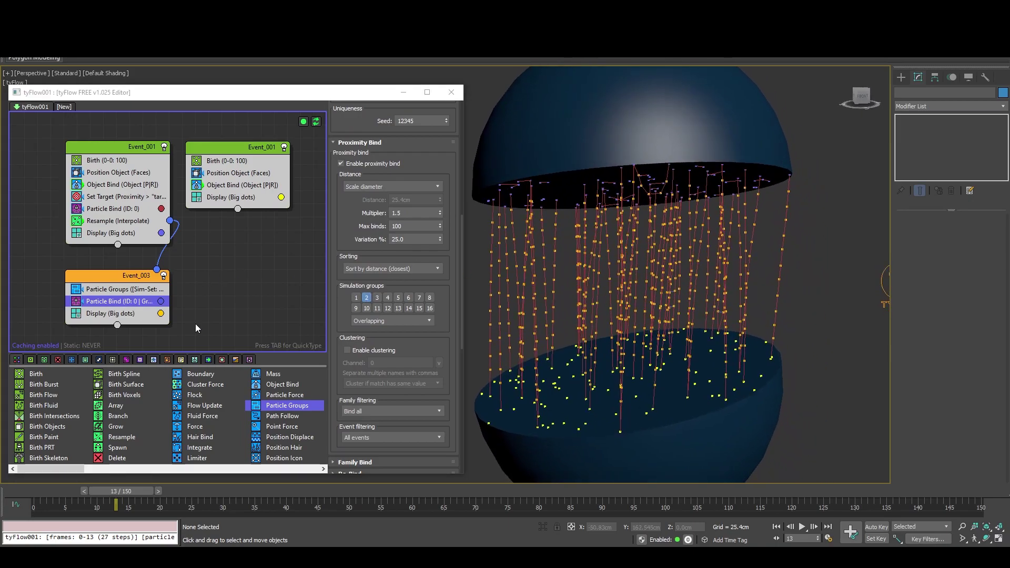
left_click(161, 302)
left_click_drag(232, 337, 207, 331)
Step: Set the proximity bind's max binds to 3 and its distance multiplier to 10, and inspect the bindings at frame 23
left_click(363, 424)
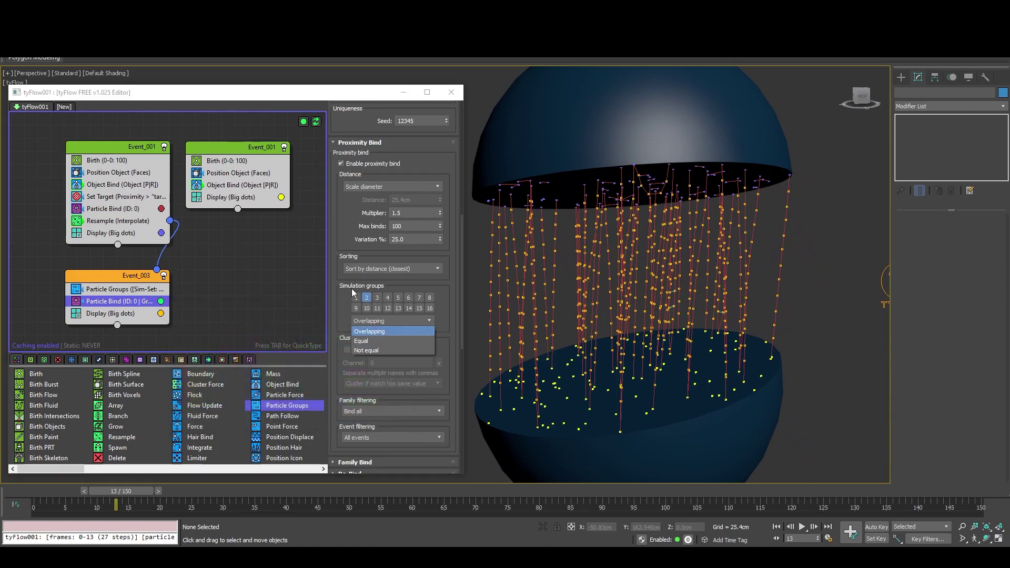
double_click(432, 225)
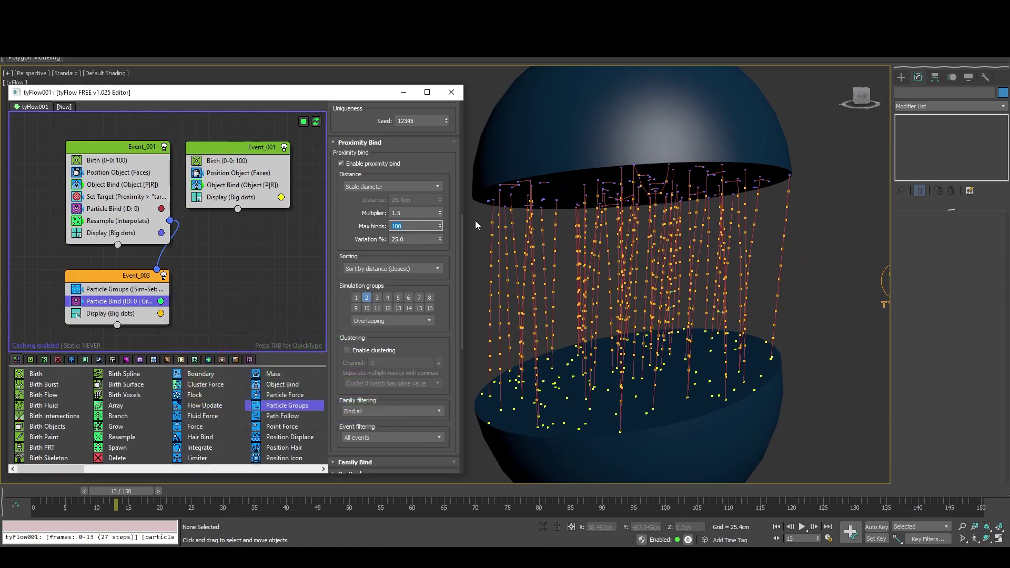
type("3")
left_click_drag(441, 218, 439, 153)
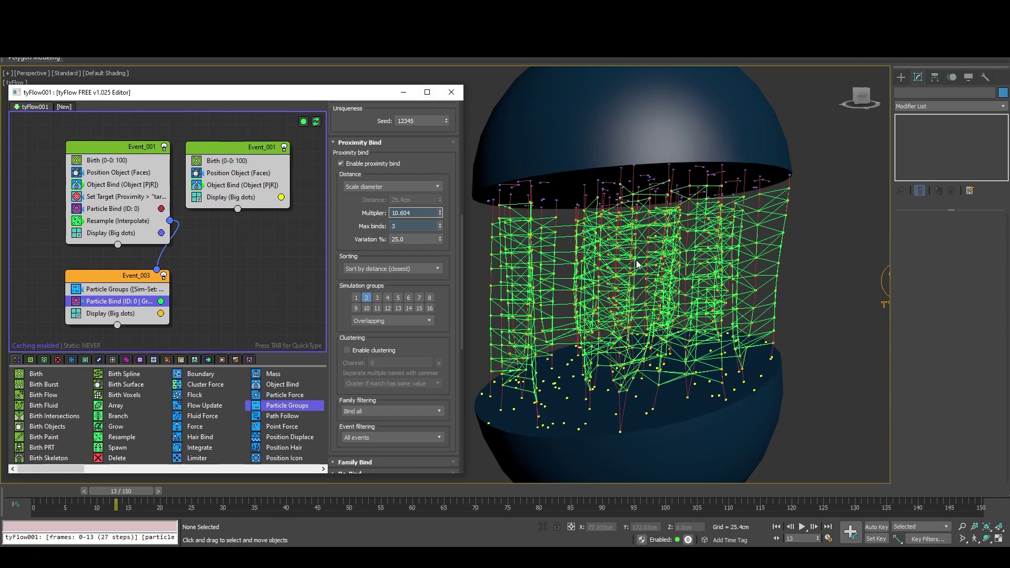
key("z")
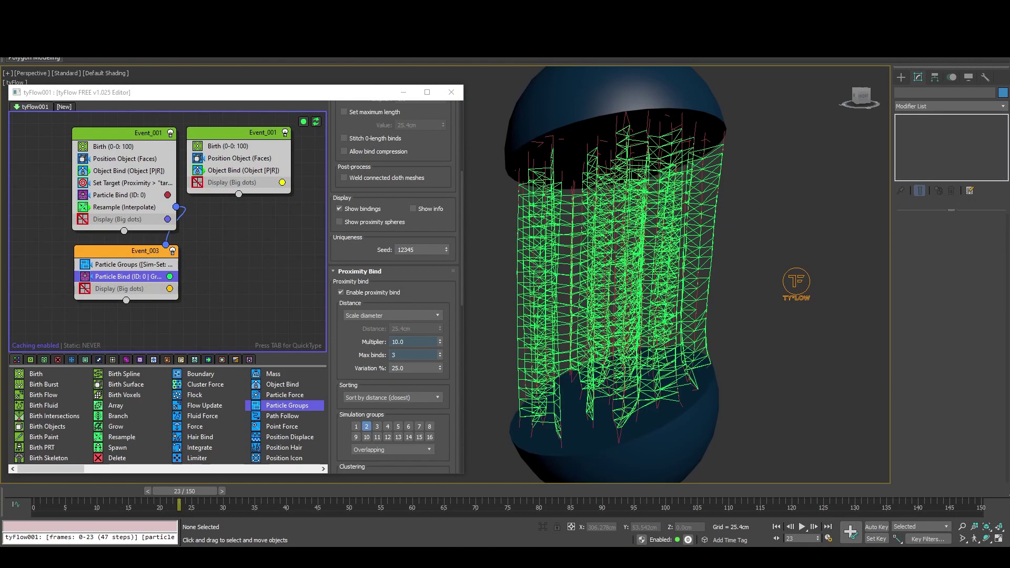
scroll(708, 179, "up", 3)
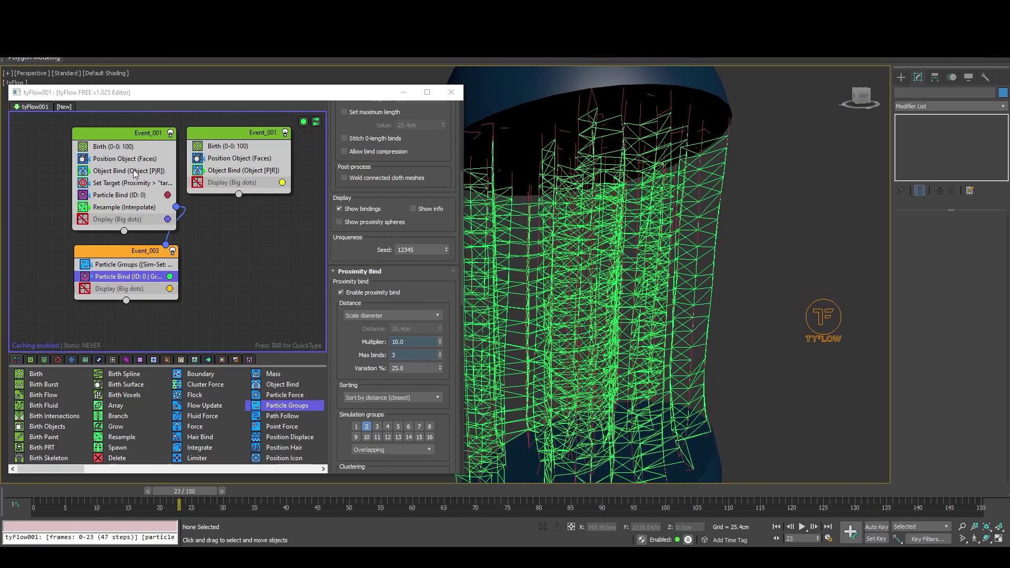
Step: Add a Modify Bindings operator below Particle Bind in Event_003 and change the new operator's timing mode
left_click(125, 257)
key("Tab")
type("mof")
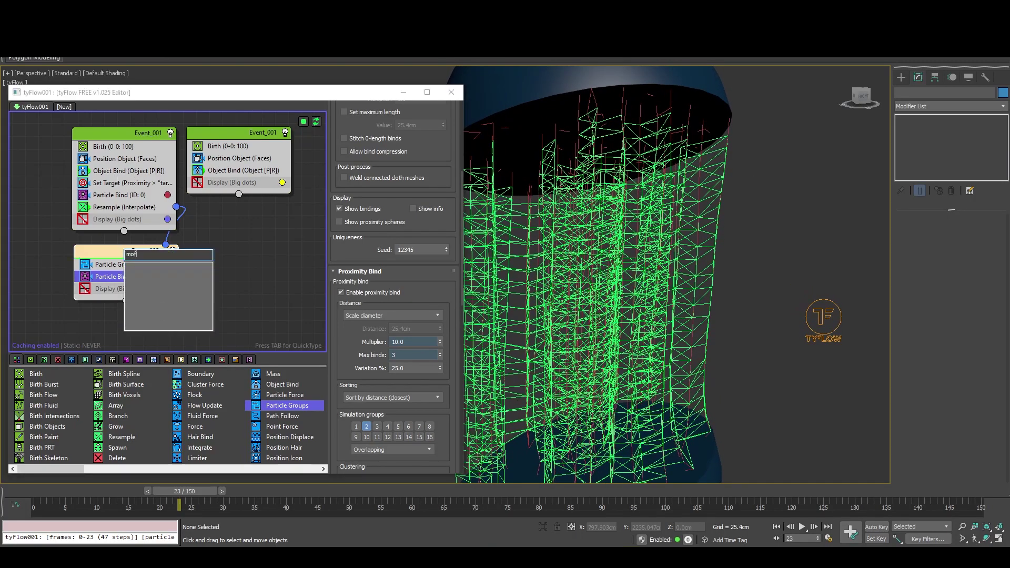
key("BackSpace")
type("d")
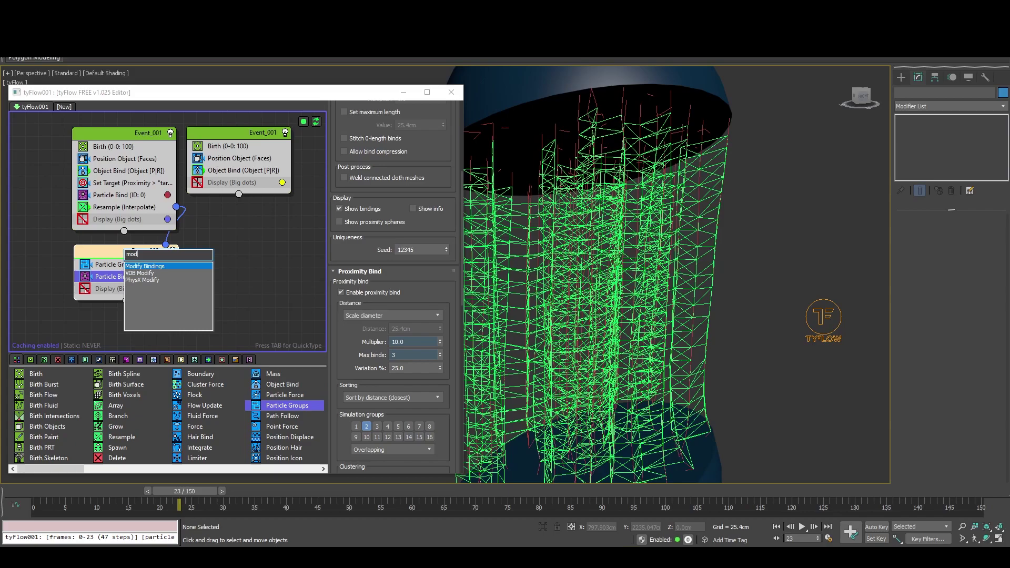
left_click(157, 267)
left_click_drag(125, 266, 122, 295)
right_click(91, 289)
mouse_move(127, 338)
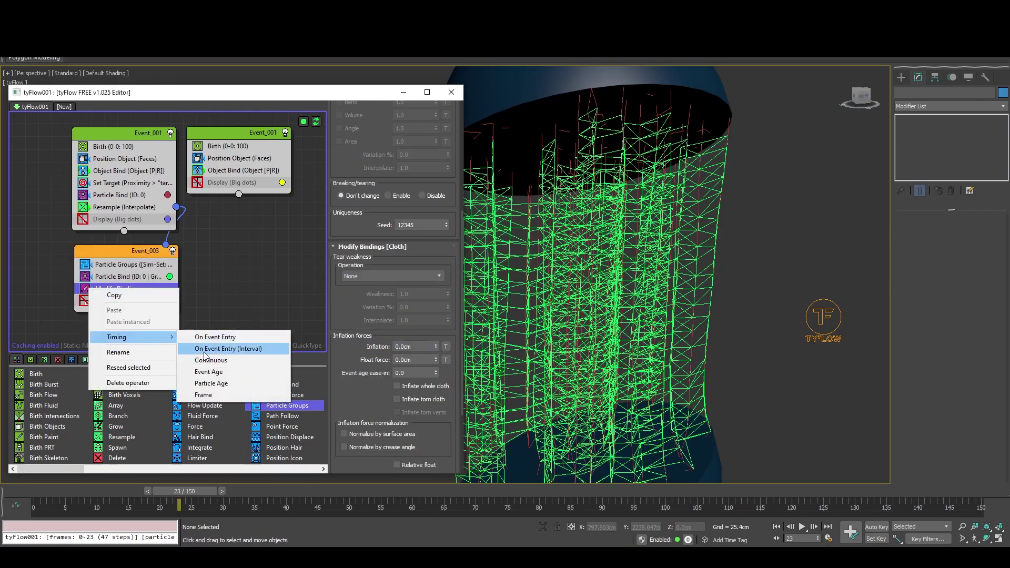
left_click(208, 371)
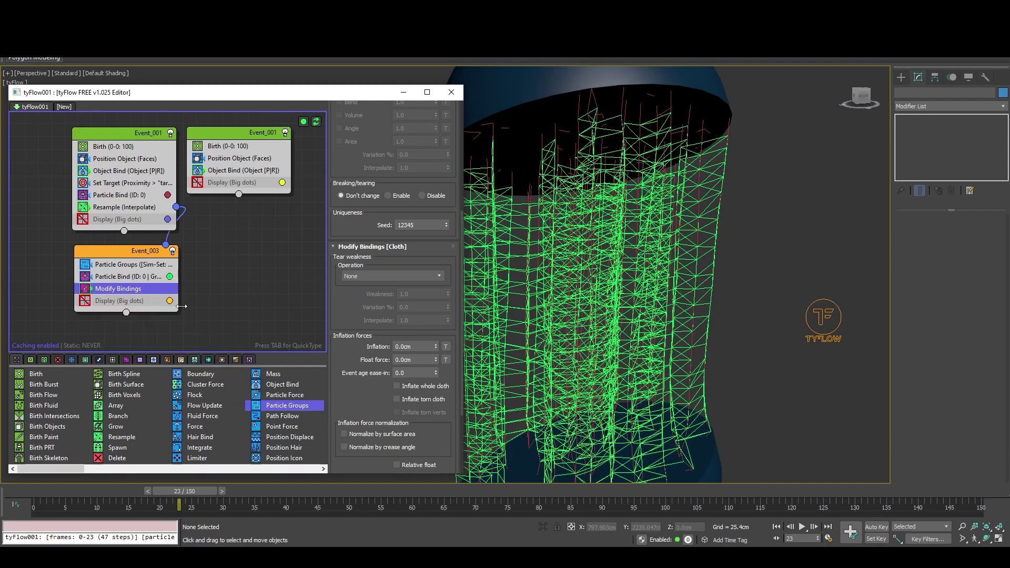
Step: Set the Modify Bindings length operation to Multiply original and enable Stretch with a value of 0.3
left_click(400, 276)
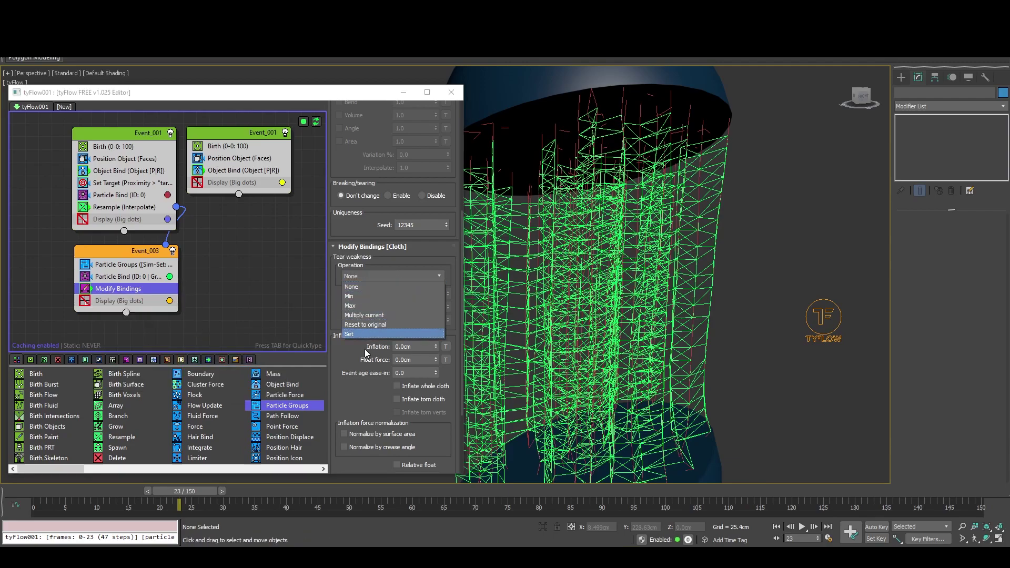
left_click(370, 390)
left_click(145, 289)
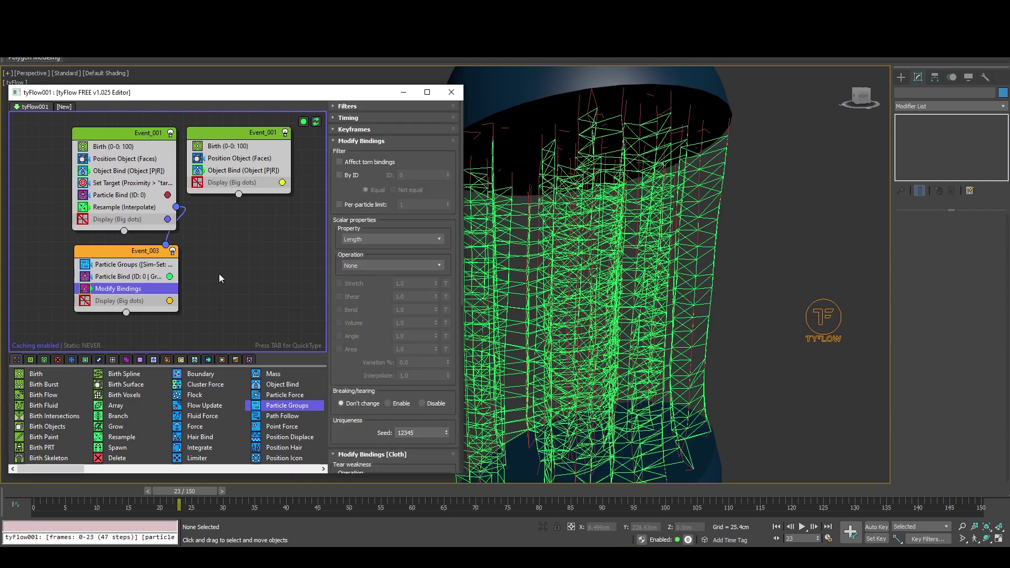
left_click(390, 238)
left_click(390, 237)
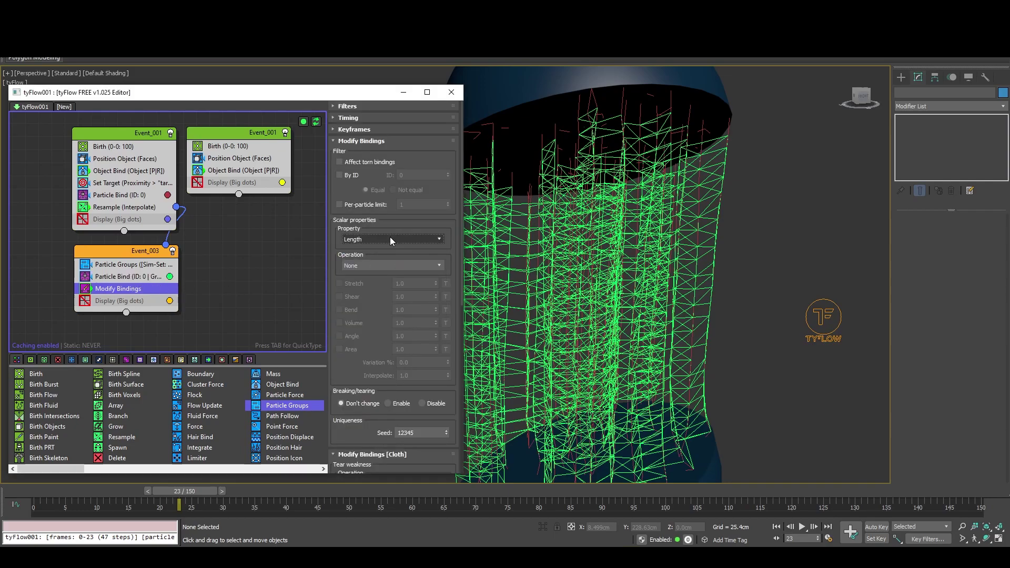
left_click(388, 264)
left_click(391, 329)
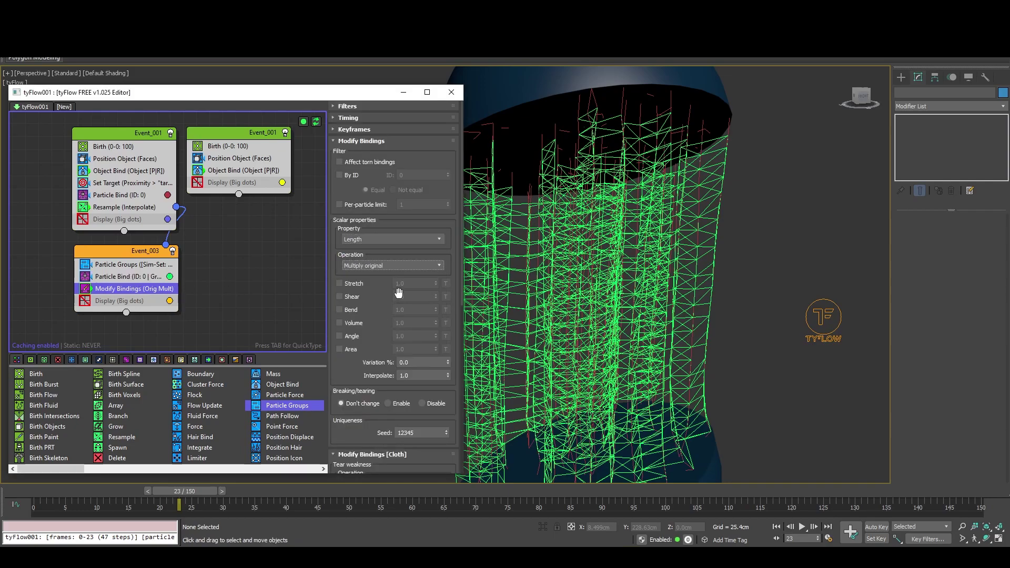
left_click(351, 283)
key("Return")
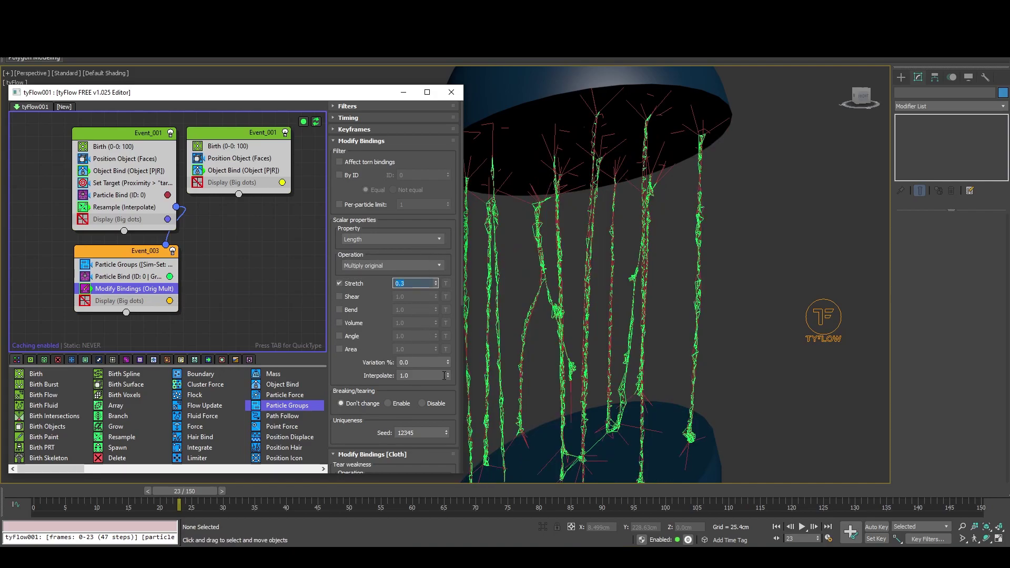
Step: Set the Modify Bindings interpolate value to 0.8 and the variation to 20%
left_click(421, 374)
type("0.8")
key("Return")
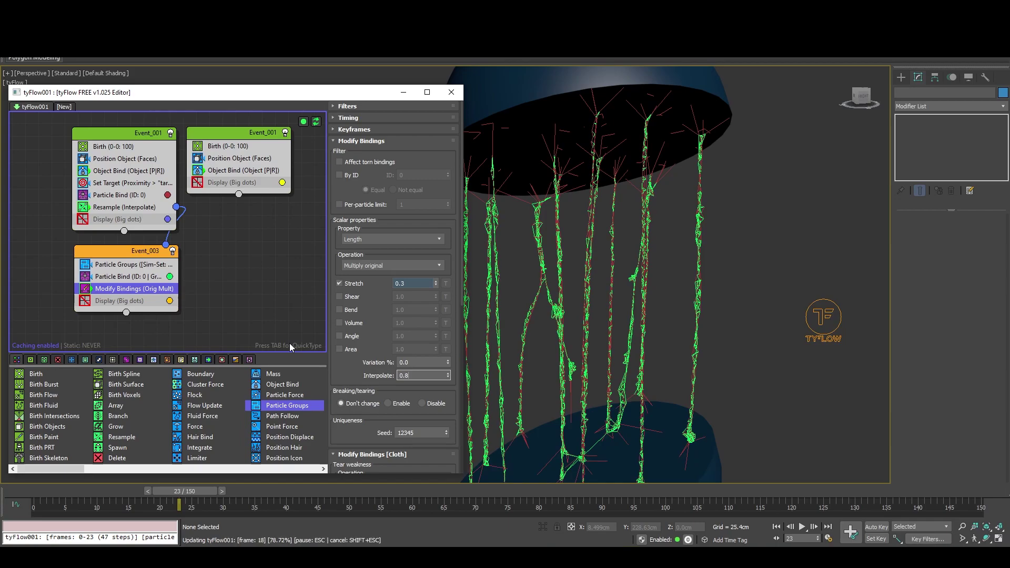
key("shift+Tab")
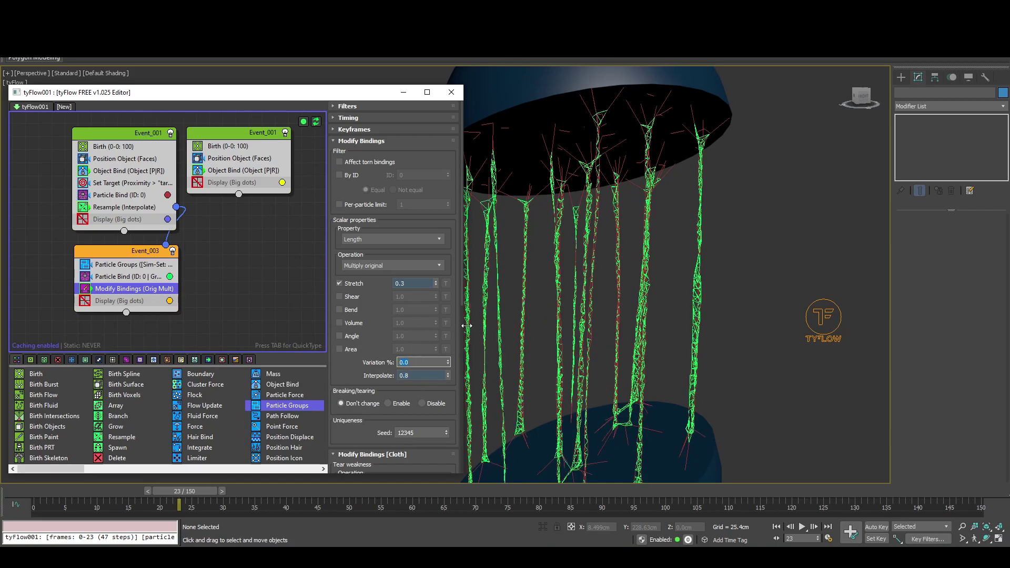
type("20")
key("Return")
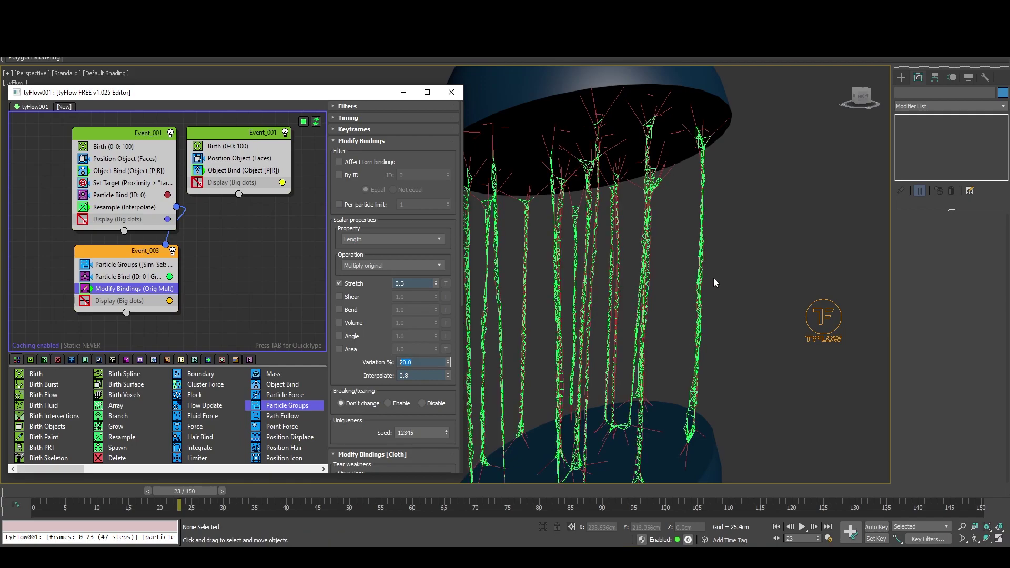
Step: Check the strands over the timeline and raise the Modify Bindings stretch multiplier to 0.4
middle_click_drag(651, 270, 668, 258)
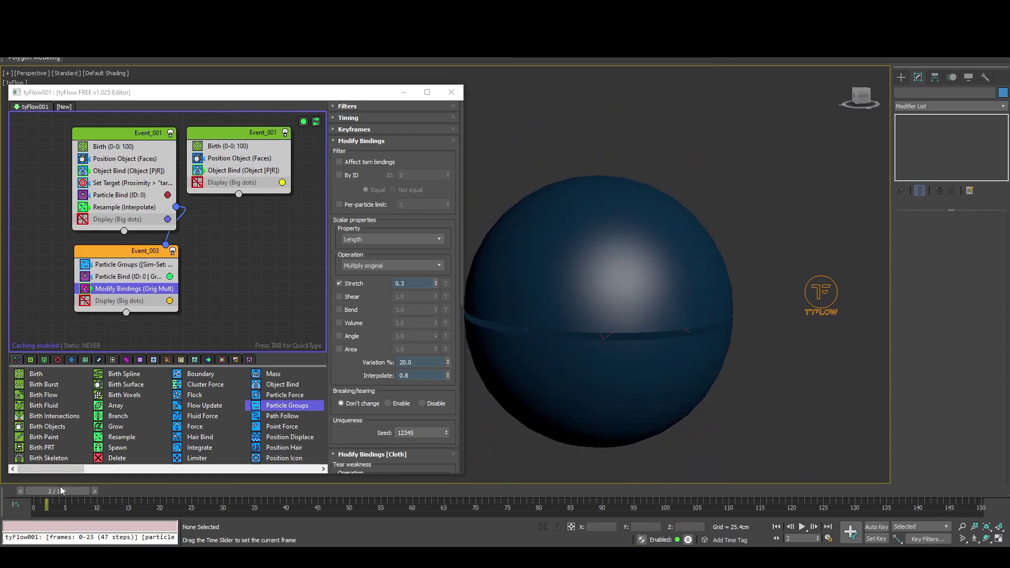
left_click(410, 284)
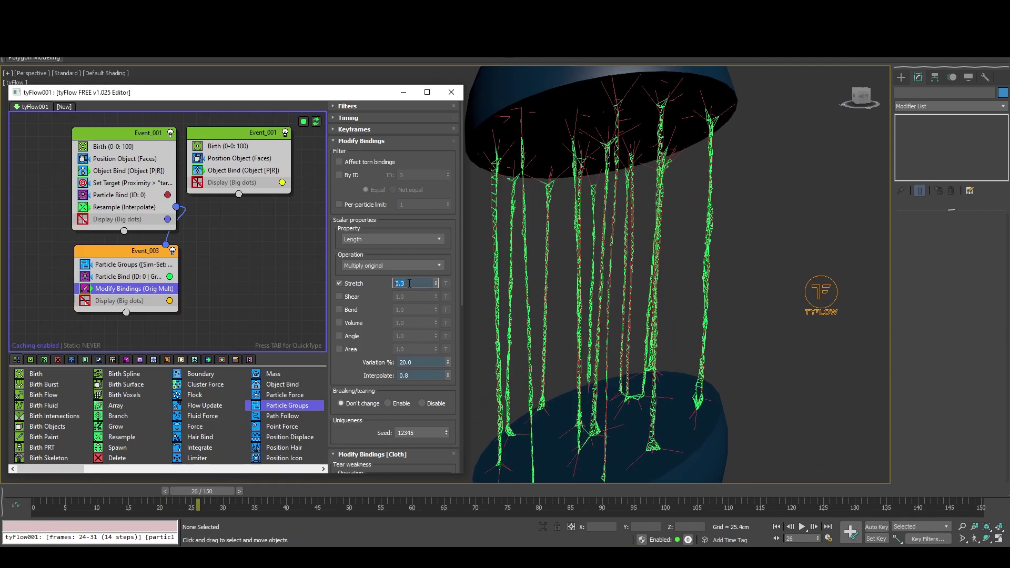
type("0.4")
key("Return")
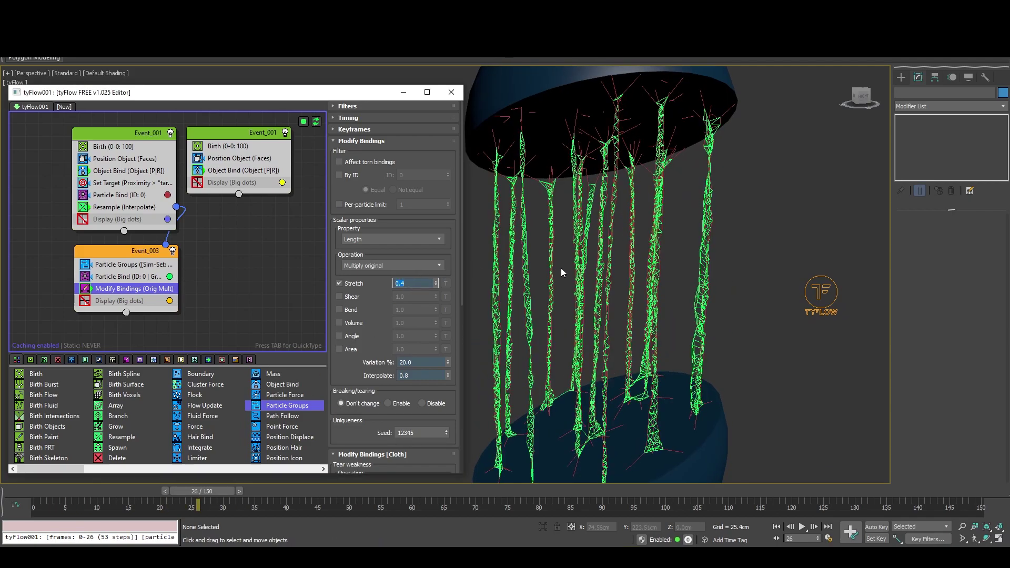
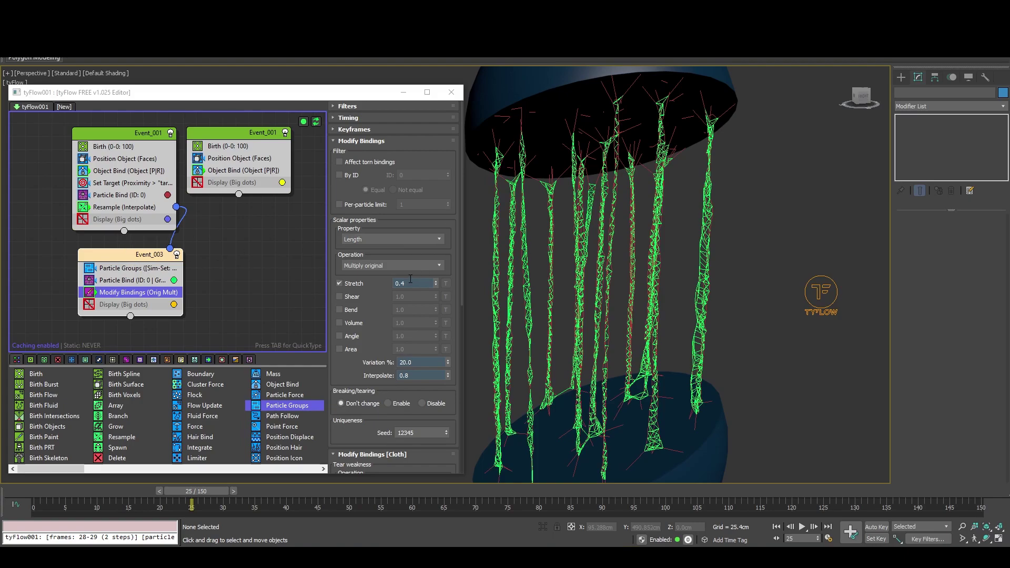
Step: Lower the Modify Bindings interpolate value to 0.6 and check the strands around frame 24
left_click(399, 375)
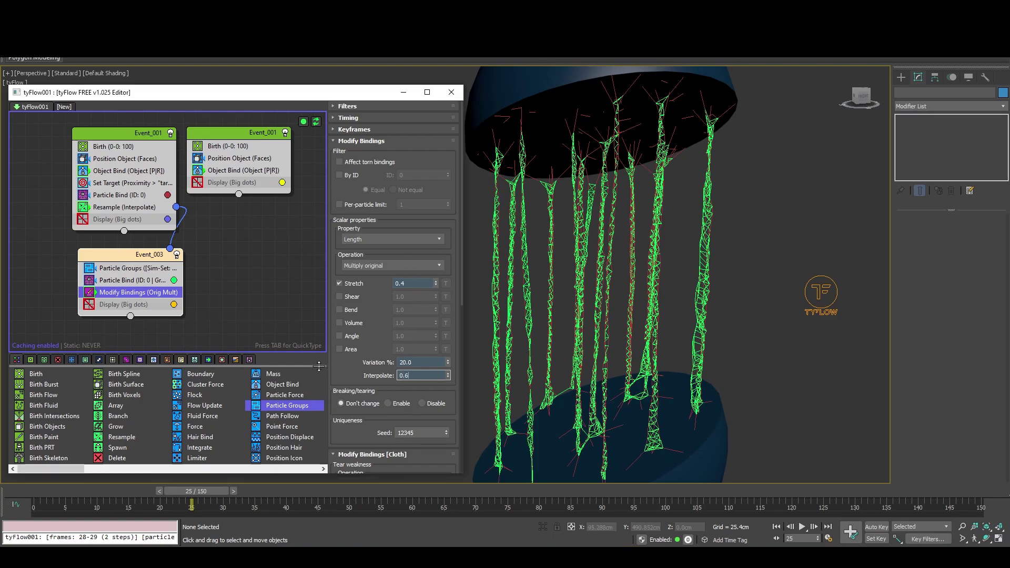
key("Return")
mouse_move(195, 492)
left_mouse_down()
mouse_move(109, 494)
mouse_move(237, 500)
mouse_move(185, 497)
left_mouse_up()
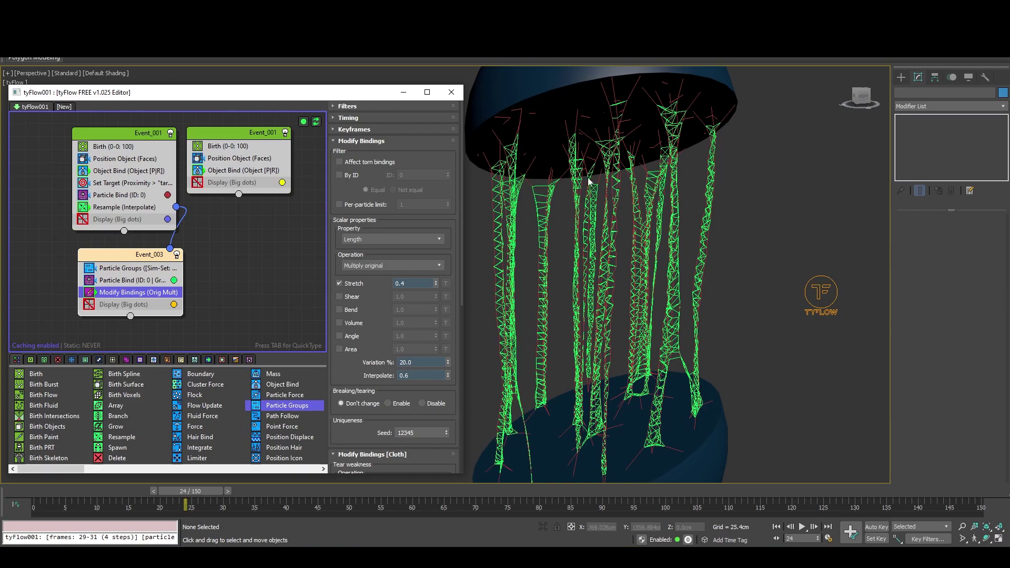
Step: Add a Stop operator at the start of Event_003 and compare the strands with it disabled and re-enabled
left_click_drag(110, 262, 105, 260)
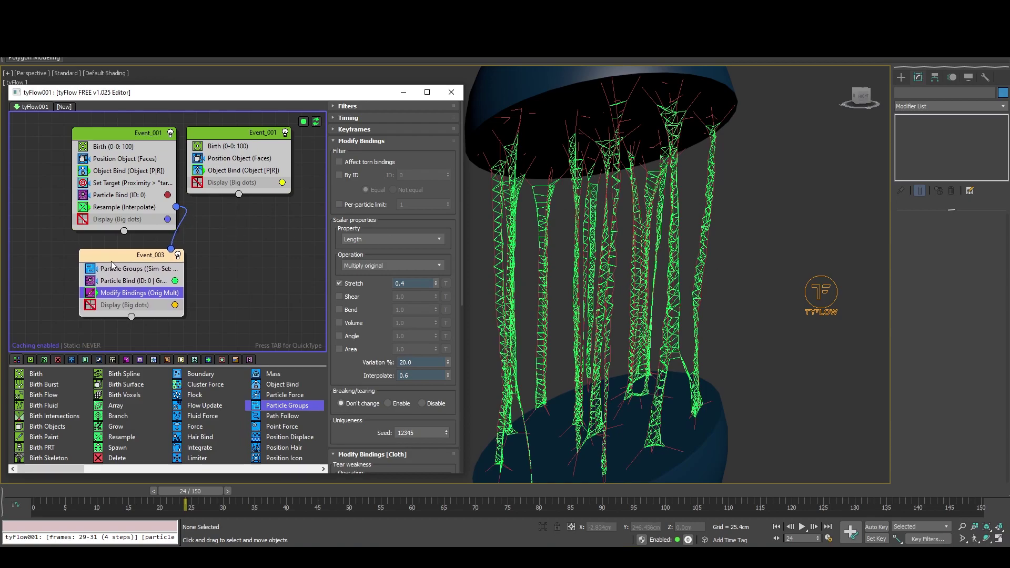
key("Tab")
type("stop")
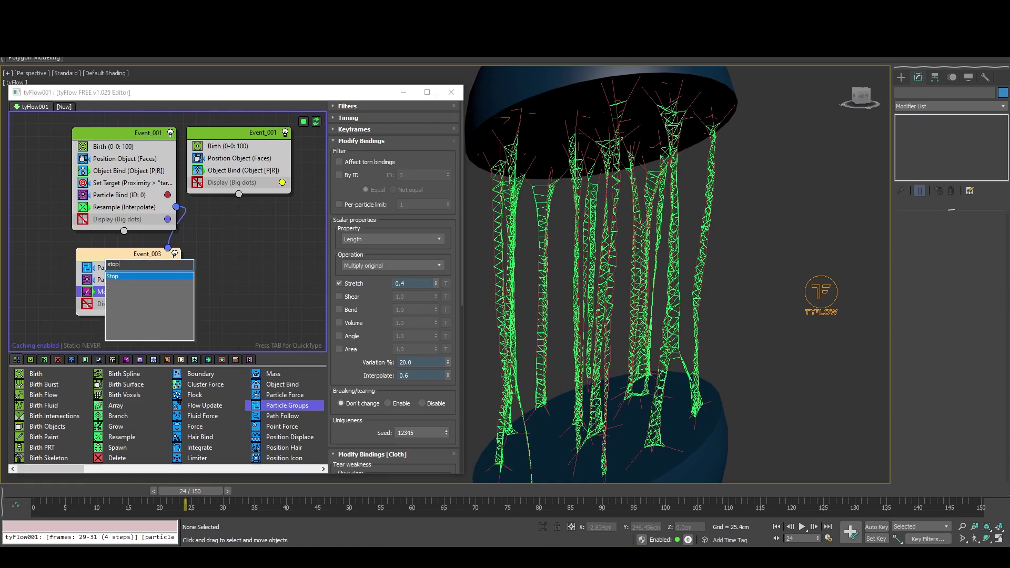
key("Return")
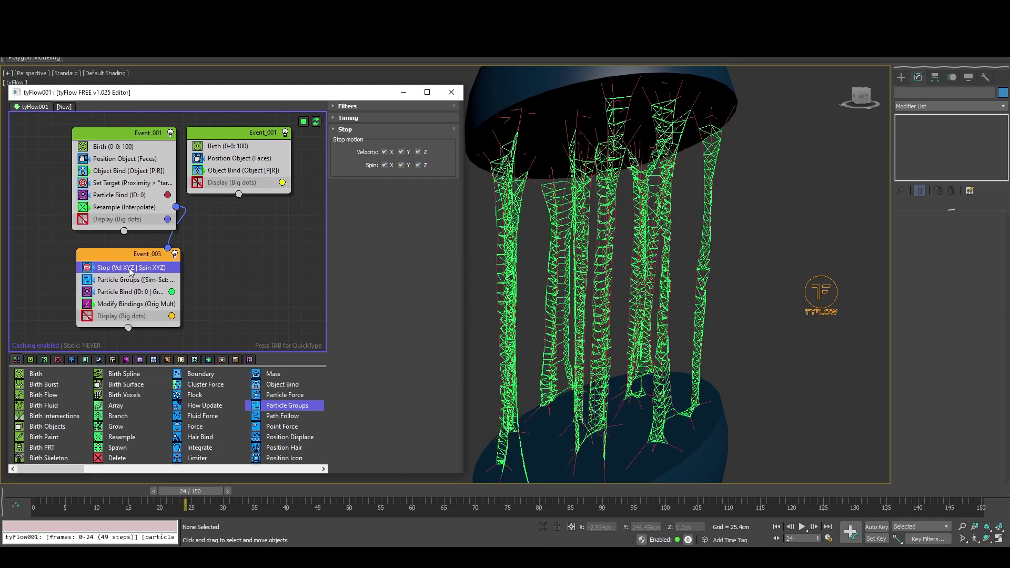
mouse_move(194, 490)
left_mouse_down()
mouse_move(82, 493)
mouse_move(185, 492)
left_mouse_up()
left_click(87, 269)
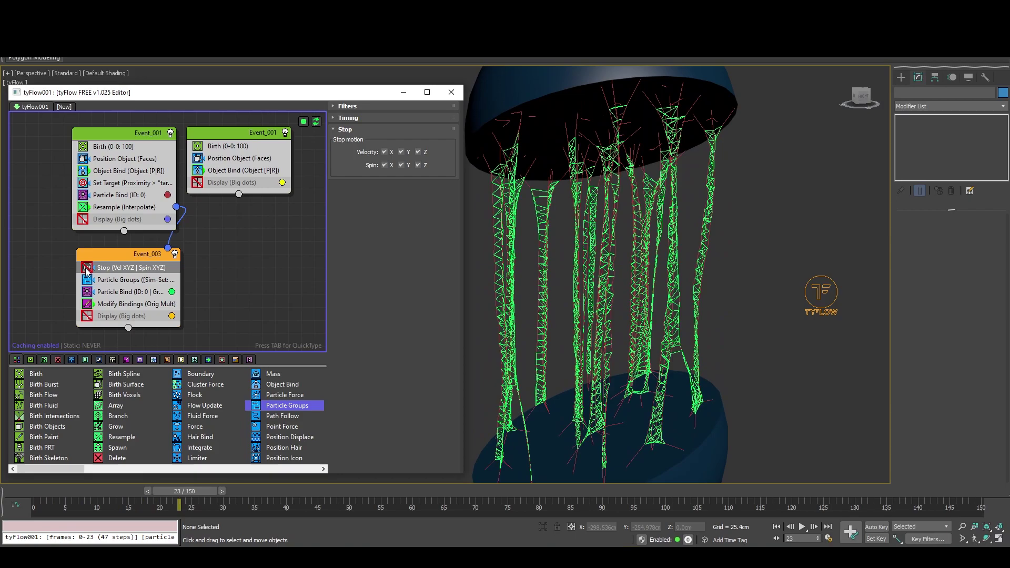
left_click(87, 269)
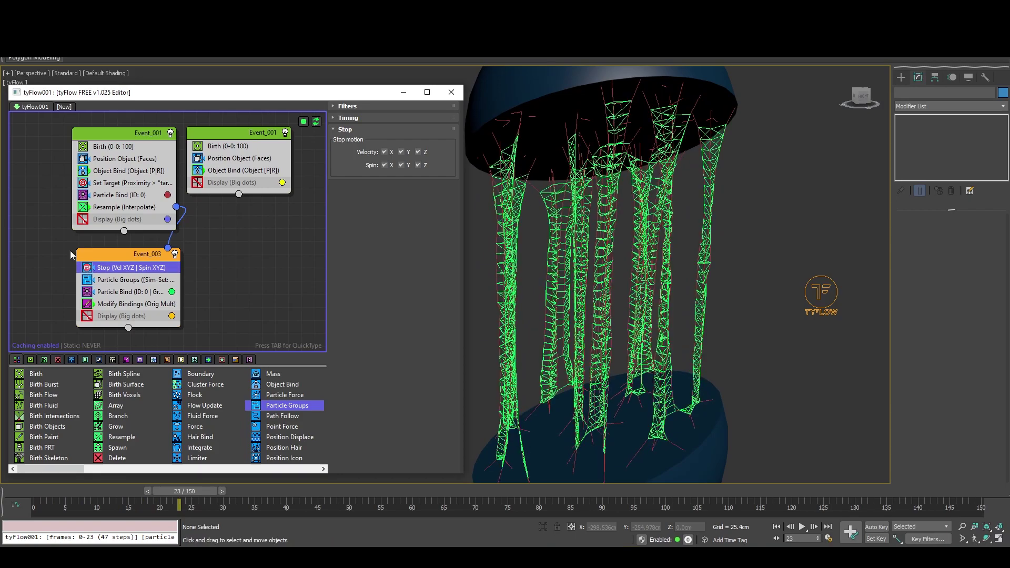
Step: Add a Slow operator to Event_003 and place it below Modify Bindings
left_click_drag(107, 257, 108, 255)
key("Tab")
type("slo")
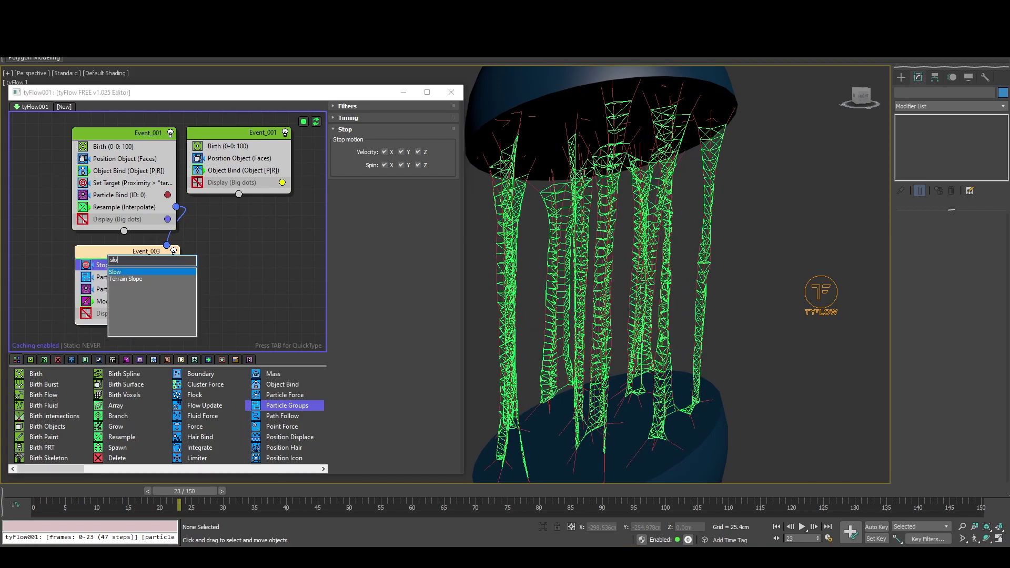
left_click(129, 273)
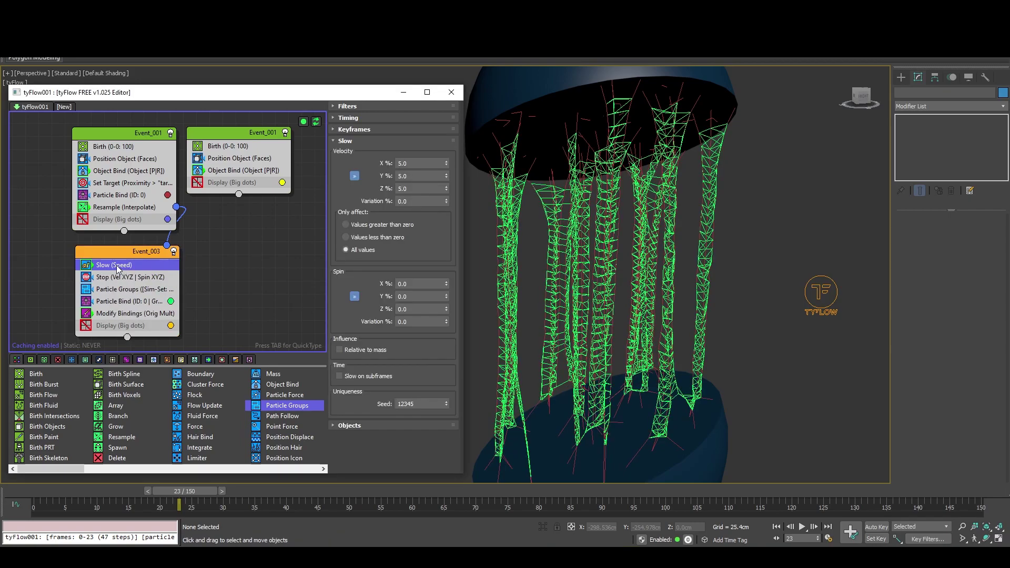
left_click_drag(121, 266, 121, 317)
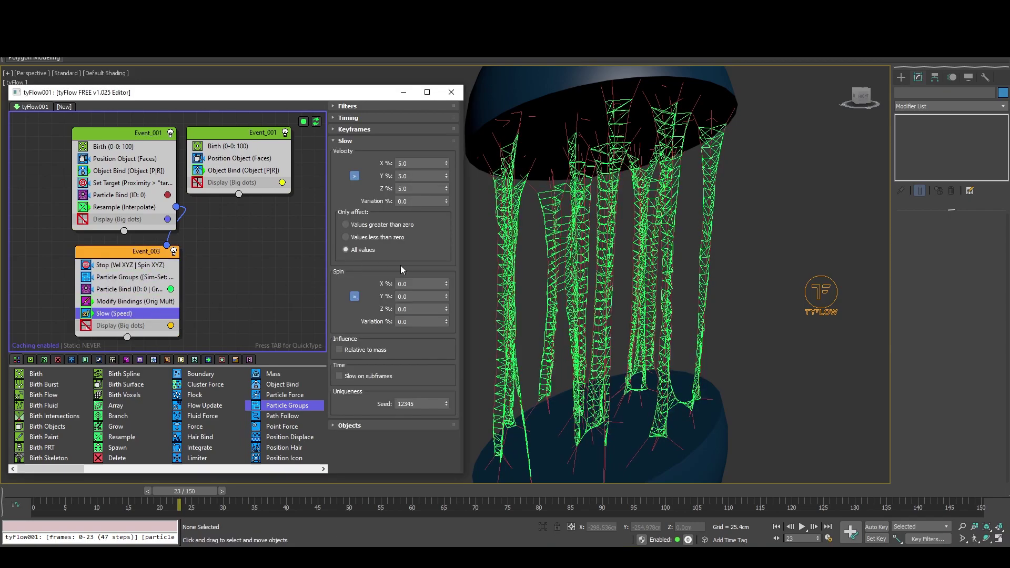
Step: Set the Slow operator's velocity reduction to 10% on the X, Y and Z axes
left_click_drag(425, 161, 361, 164)
type("11")
key("Return")
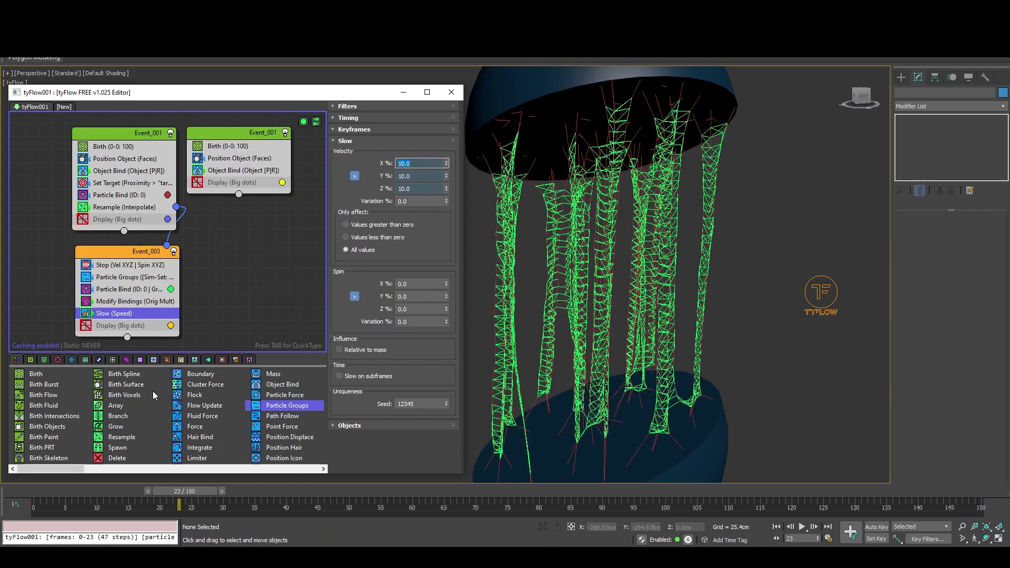
Step: Set the Birth total to 200 in the event with the Resample operator and to 300 in the other birth event
left_click(133, 150)
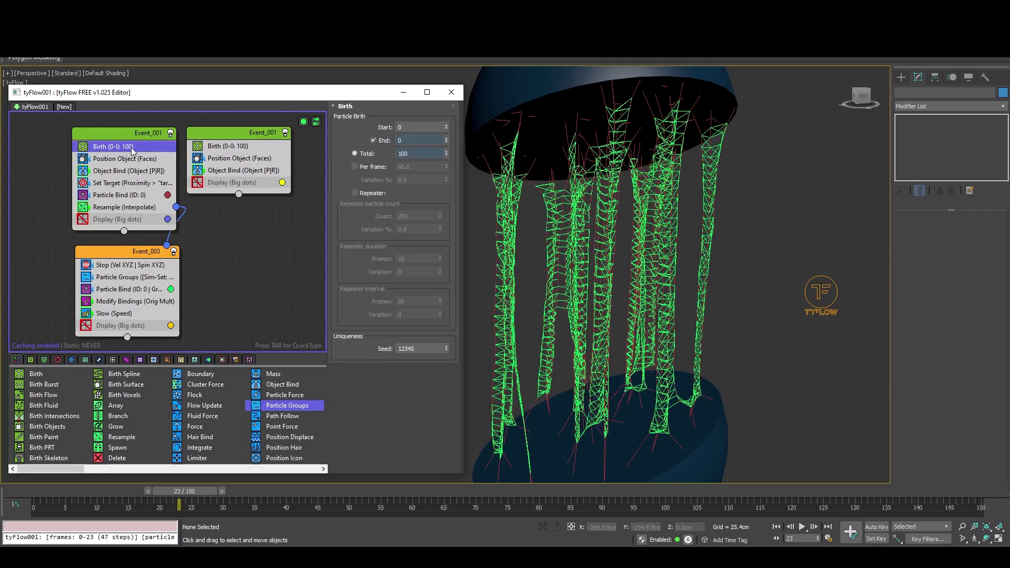
left_click(413, 152)
type("200")
key("Return")
left_click(274, 148)
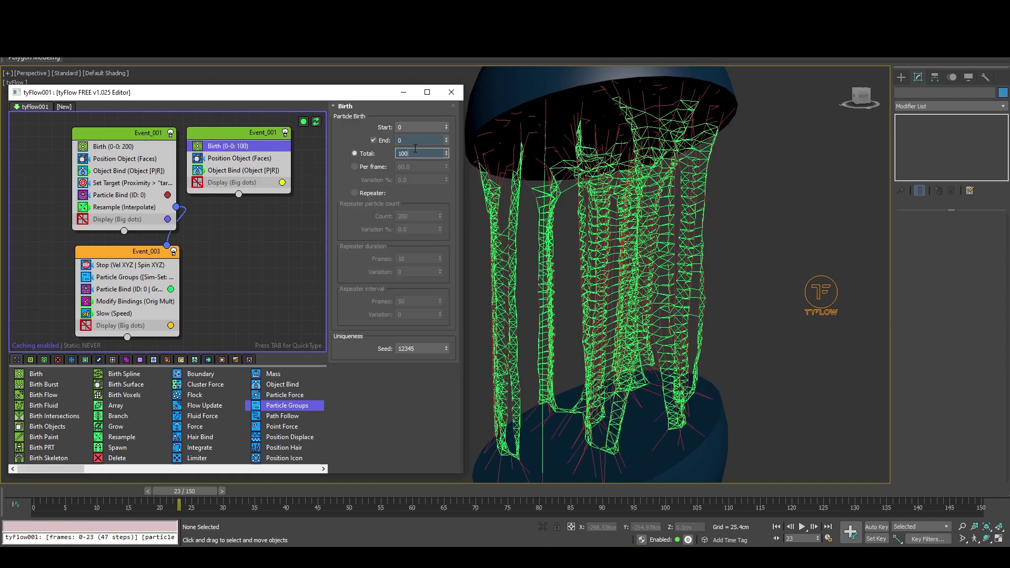
type("300")
key("Return")
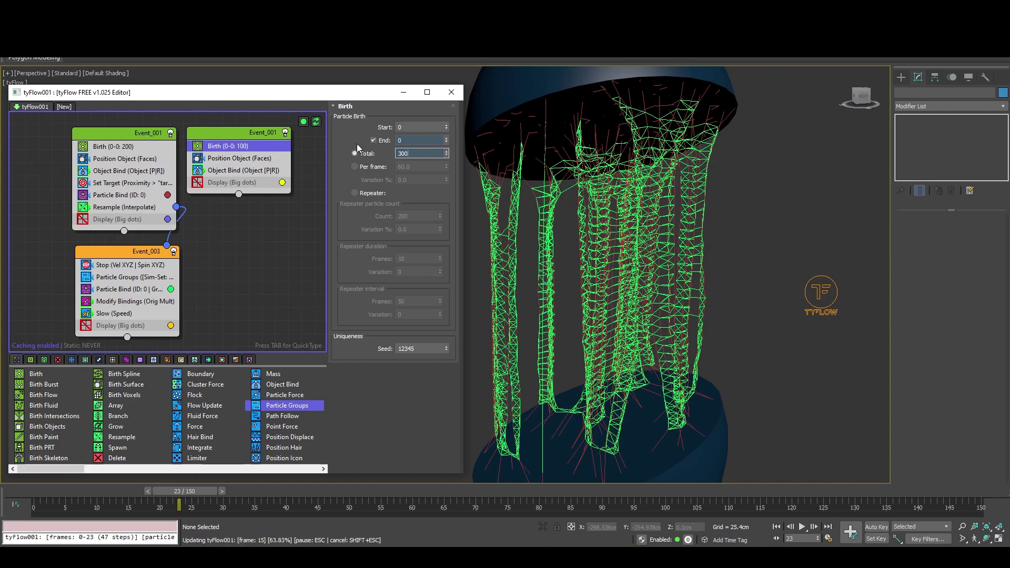
Step: Inspect the strands up to frame 32, and set the proximity max binds to 5 and distance multiplier to 15 in Event_003's Particle Bind
middle_click_drag(631, 245, 668, 231, "alt")
left_click_drag(52, 495, 242, 495)
mouse_move(603, 311)
middle_mouse_down("alt")
mouse_move(617, 283)
mouse_move(579, 299)
mouse_move(611, 294)
middle_mouse_up("alt")
left_click(136, 293)
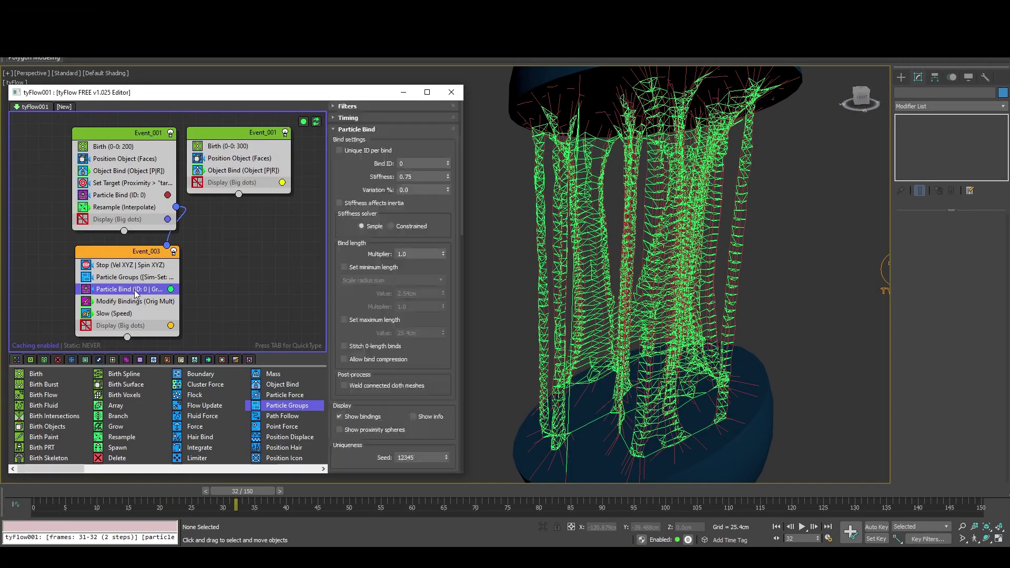
scroll(419, 342, "down", 3)
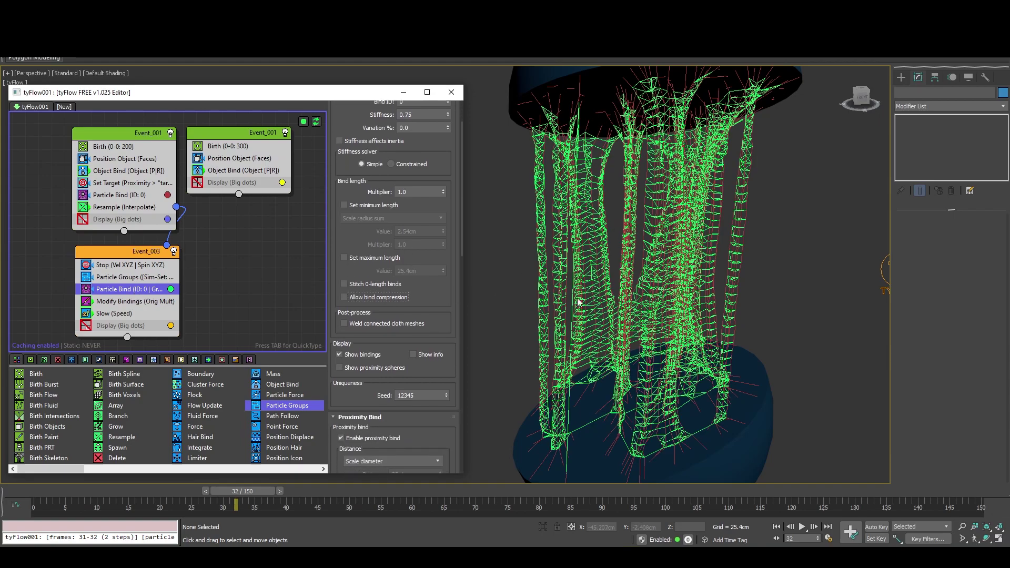
scroll(418, 337, "down", 5)
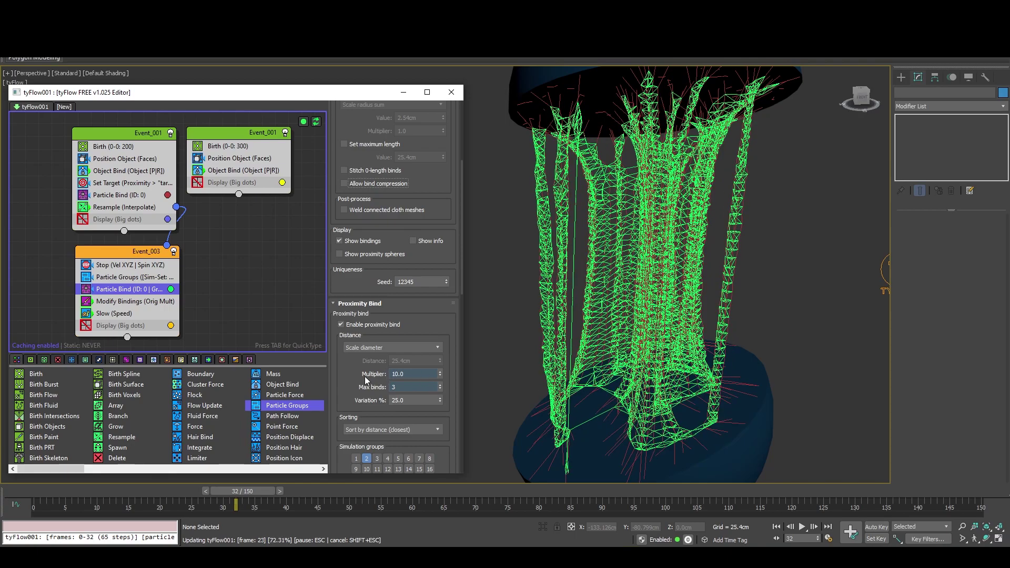
type("5")
key("shift+Tab")
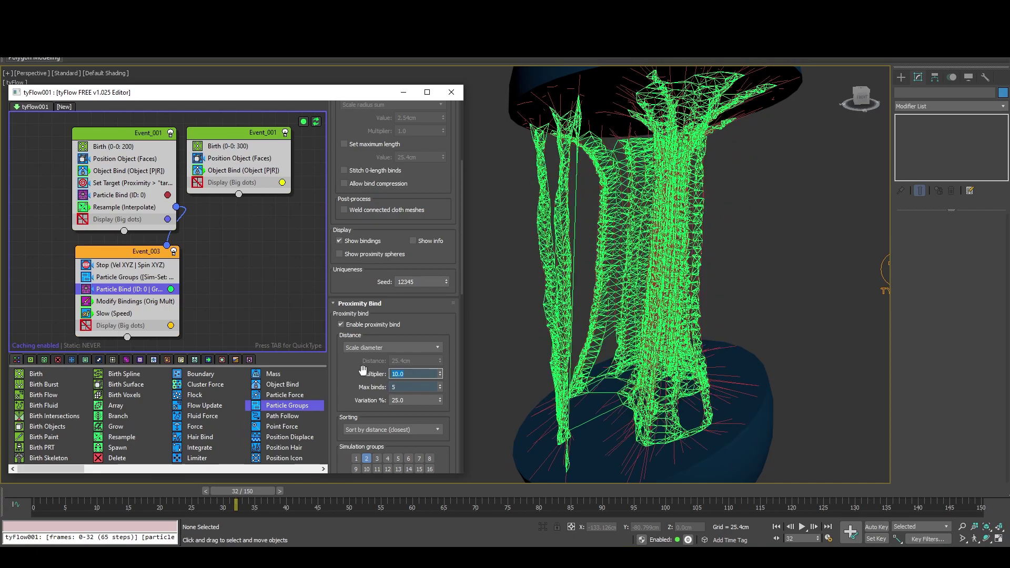
key("Return")
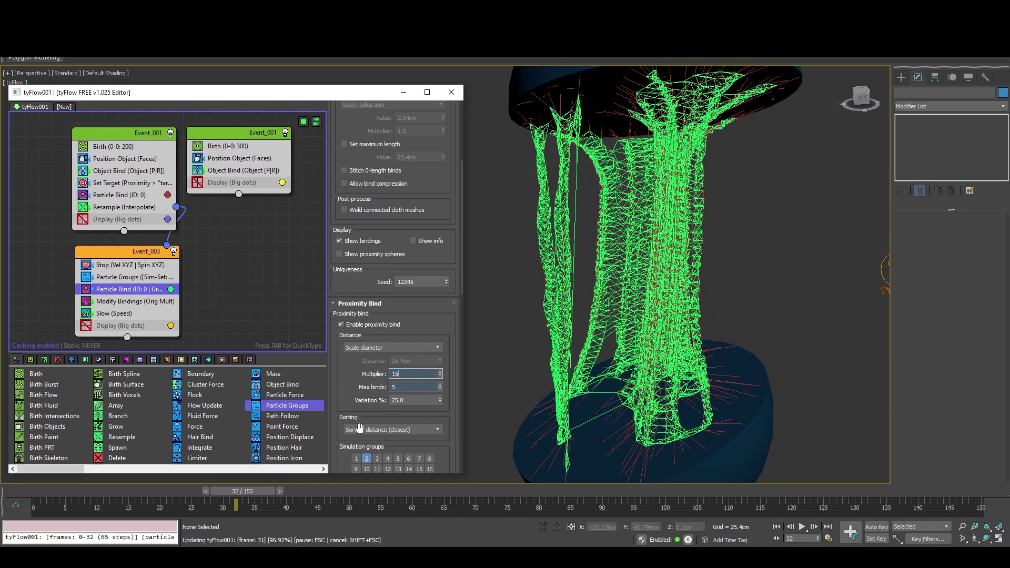
Step: Inspect the strands from other angles, move to frame 20, and check the evaluation priorities of Event_003 and the event with the Resample operator
middle_click_drag(650, 328, 656, 295, "alt")
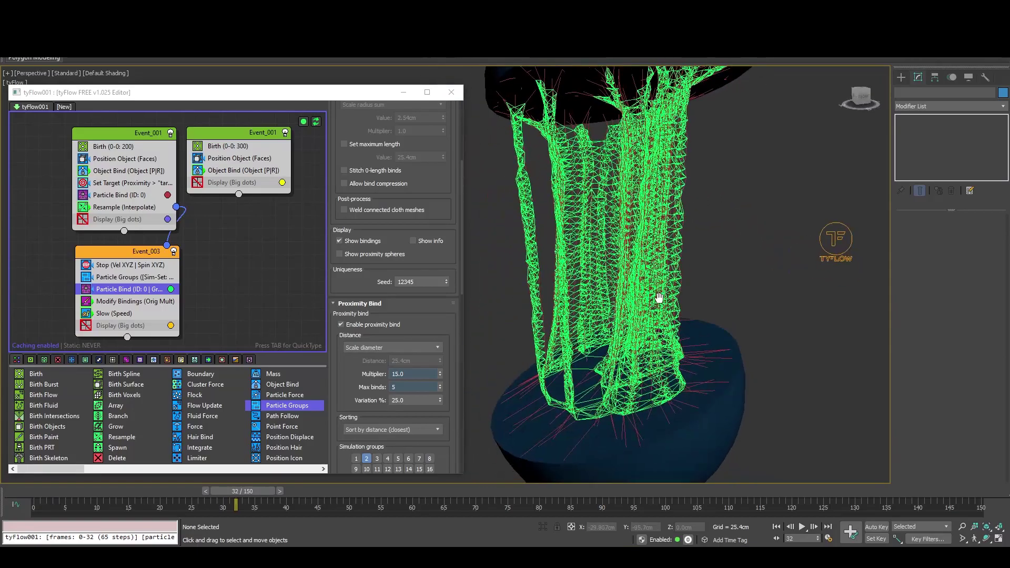
scroll(653, 297, "down", 3)
scroll(652, 302, "up", 3)
left_click_drag(60, 493, 178, 492)
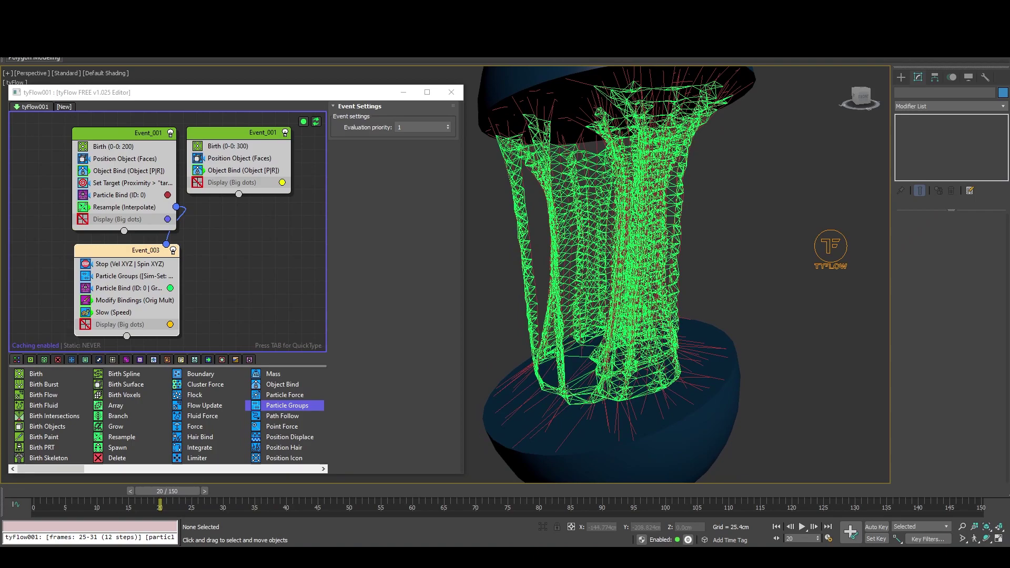
left_click(132, 250)
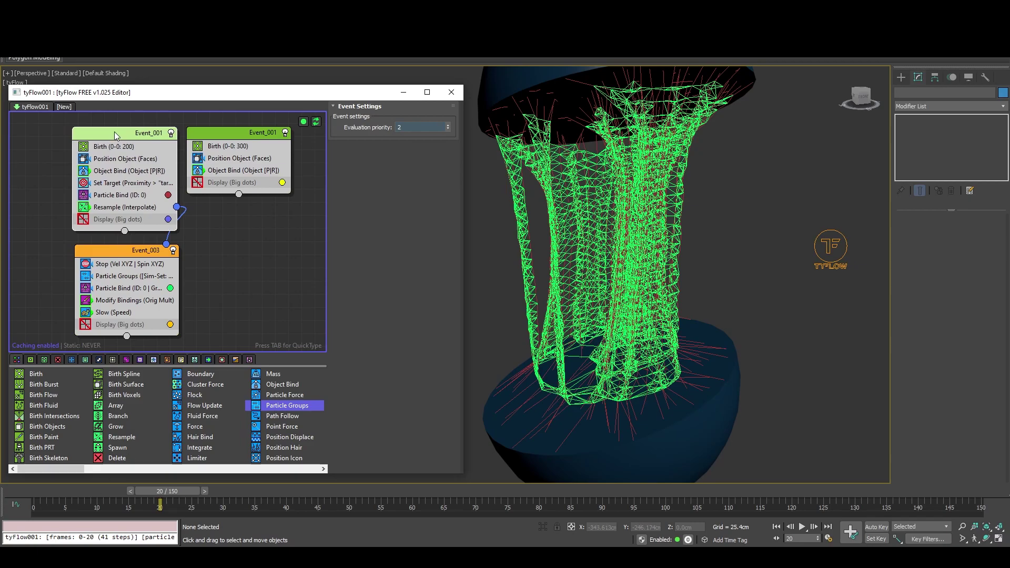
Step: Add a Particle Switch set to Deactivate bindings above Particle Bind in the Resample event, and copy it below Object Bind in the other birth event
key("Tab")
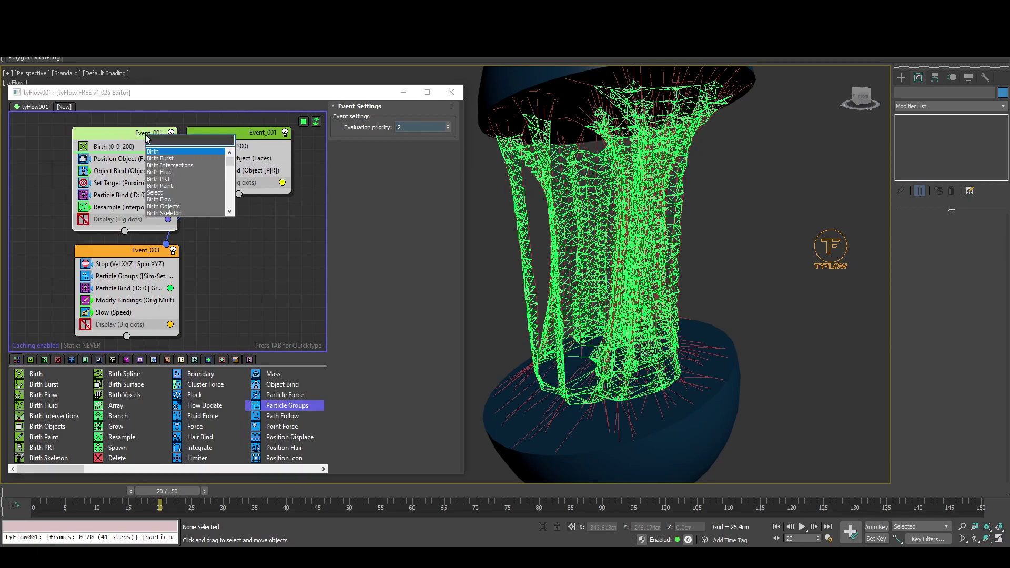
type("par")
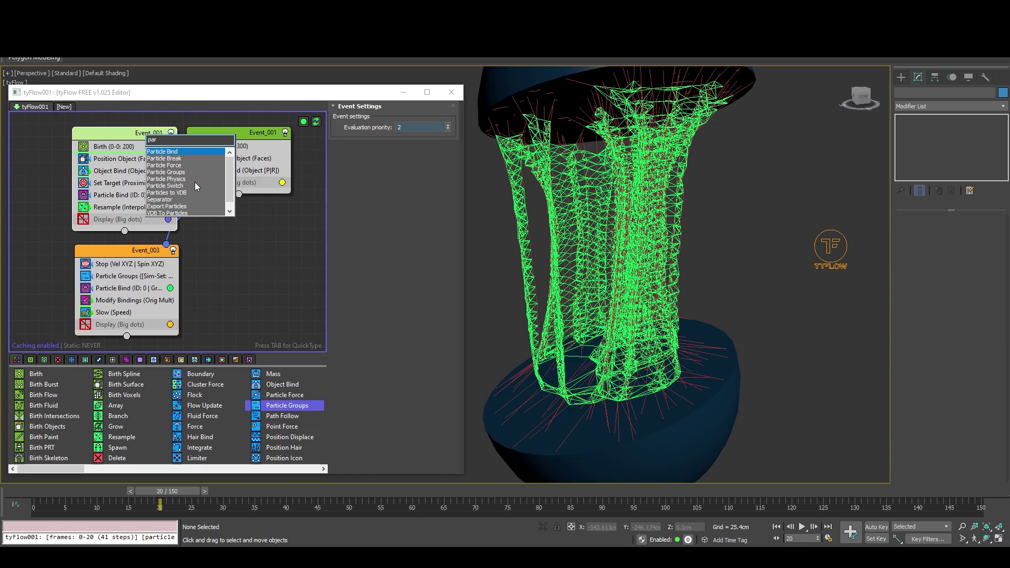
left_click(195, 185)
left_click_drag(153, 155, 347, 200)
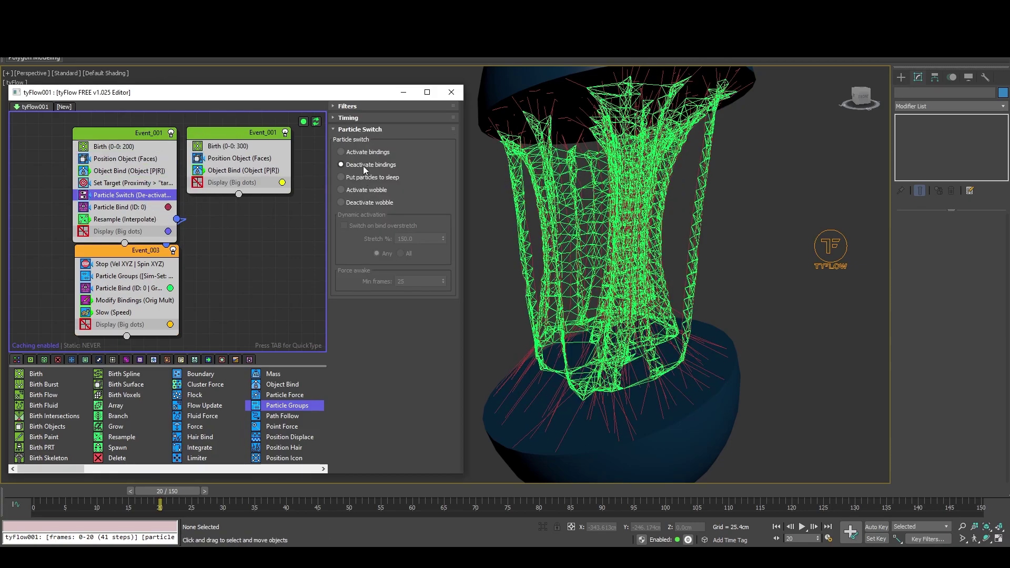
left_click_drag(112, 198, 223, 182)
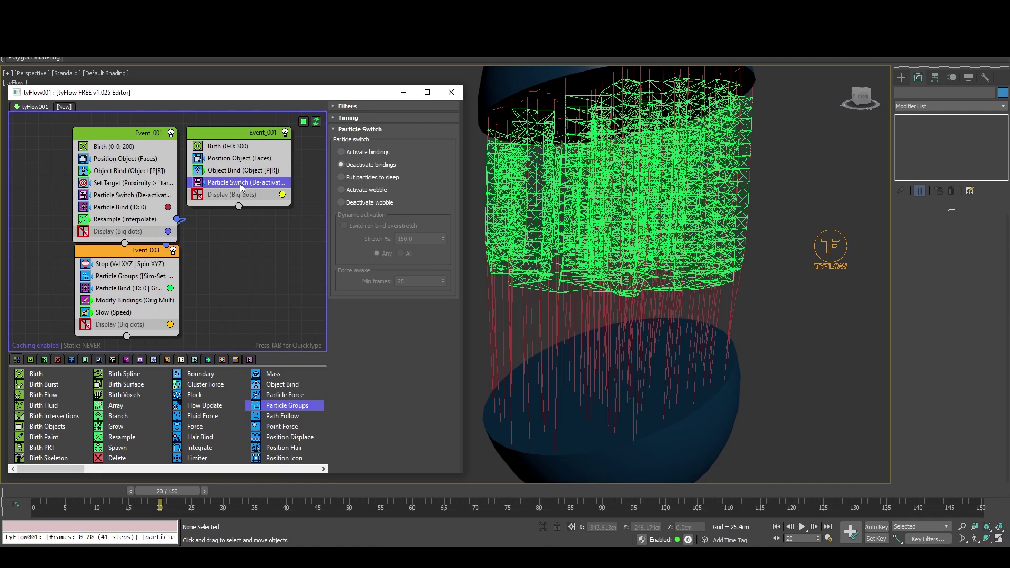
Step: Copy the Particle Switch into Event_003 above Particle Bind, set it to Activate bindings, and review the animation from the first frame
left_click_drag(240, 184, 141, 288)
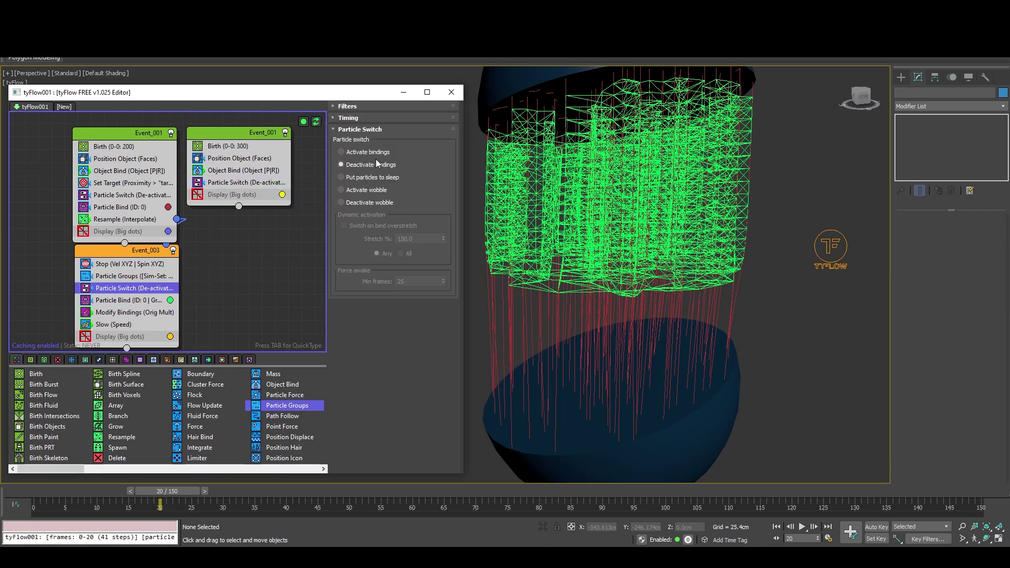
left_click(357, 152)
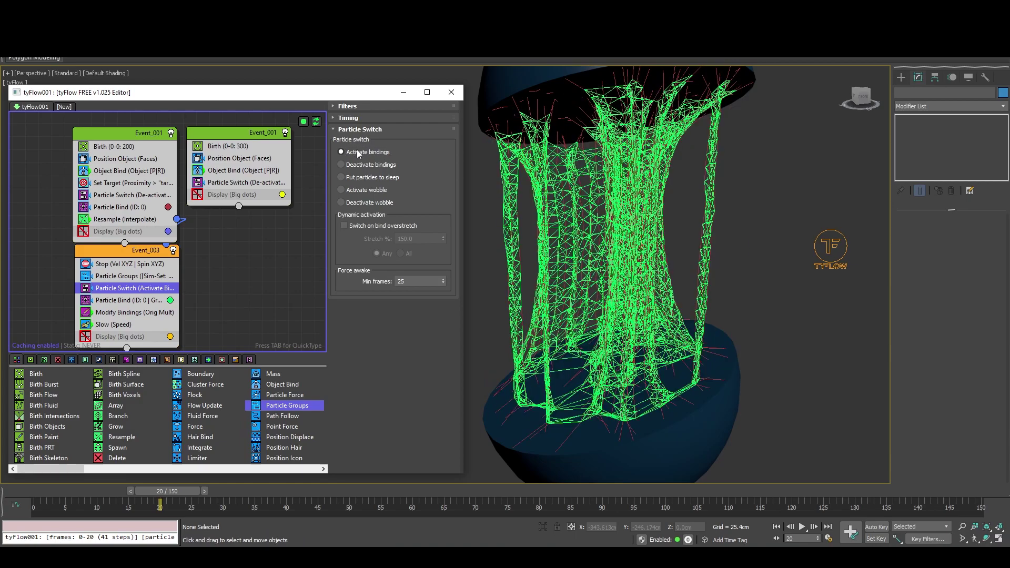
key("Home")
key("slash")
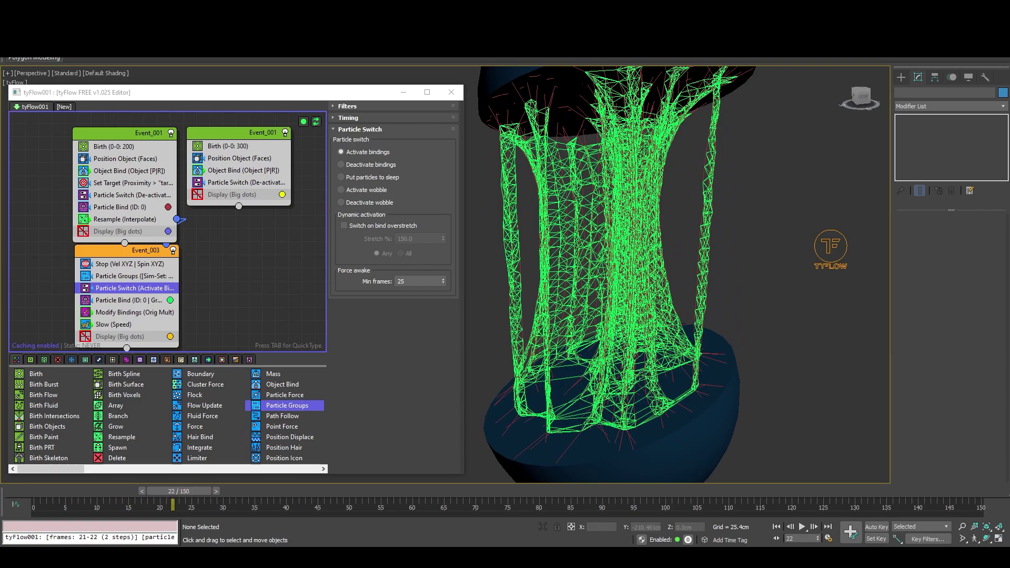
left_click_drag(120, 491, 166, 497)
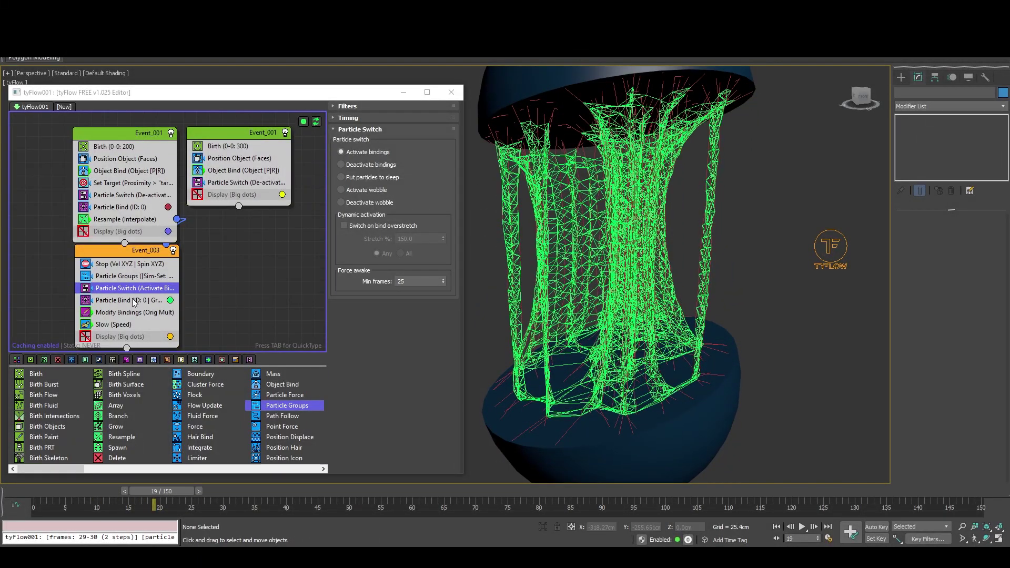
Step: Try stiffness values of 0 and 1 in Event_003's Particle Bind
left_click(134, 301)
left_click_drag(429, 176, 397, 176)
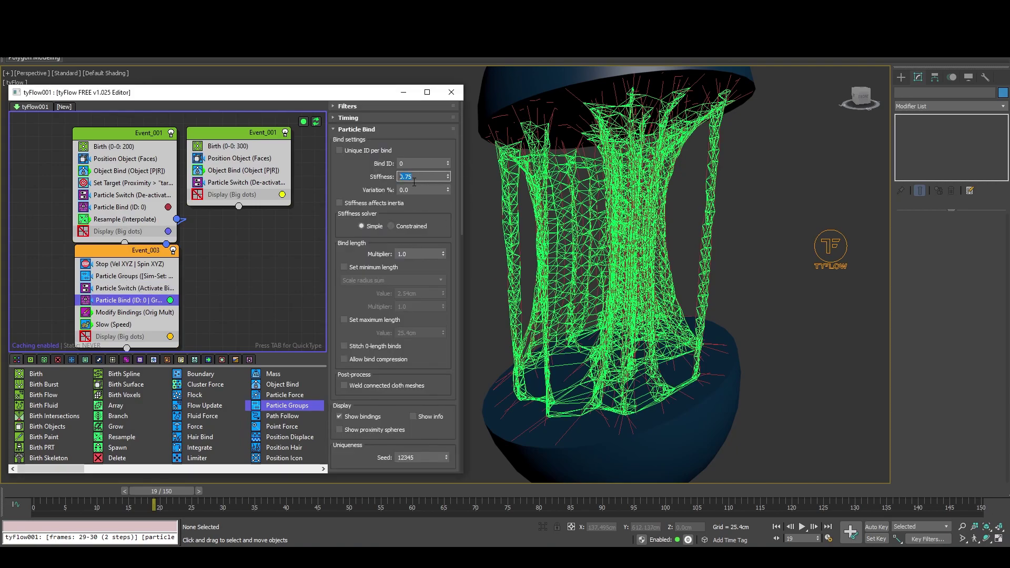
type("0")
key("Return")
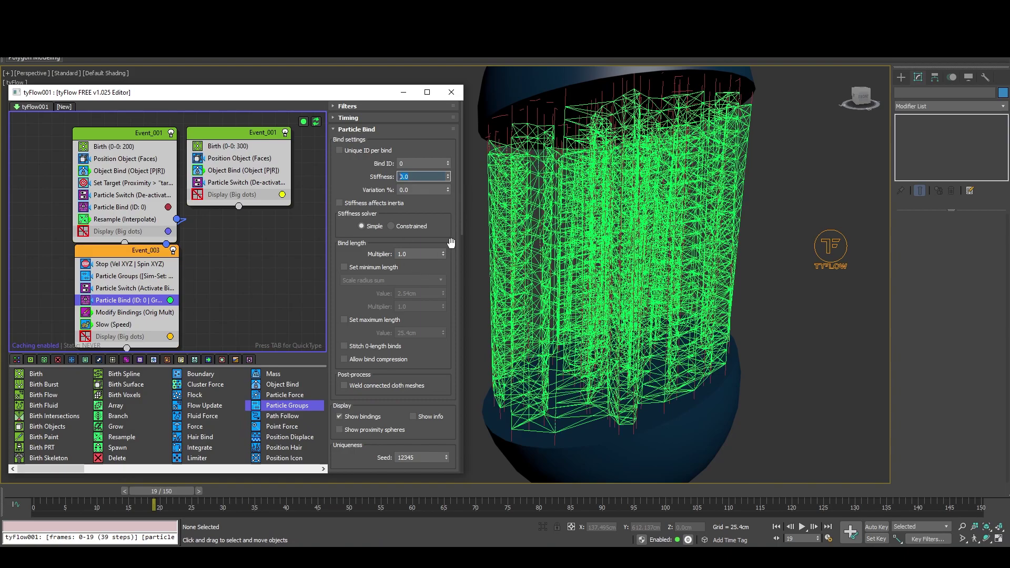
type("1")
key("Return")
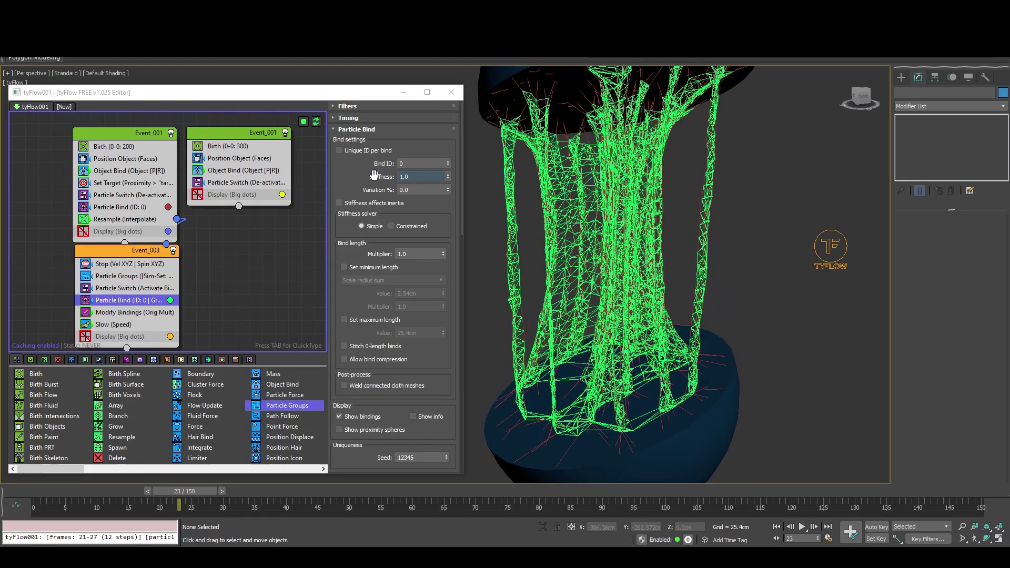
Step: Set the stiffness to 0.5 and its variation to 20% in Event_003's Particle Bind, reviewing the strands between the half-spheres
type("0.5")
key("Return")
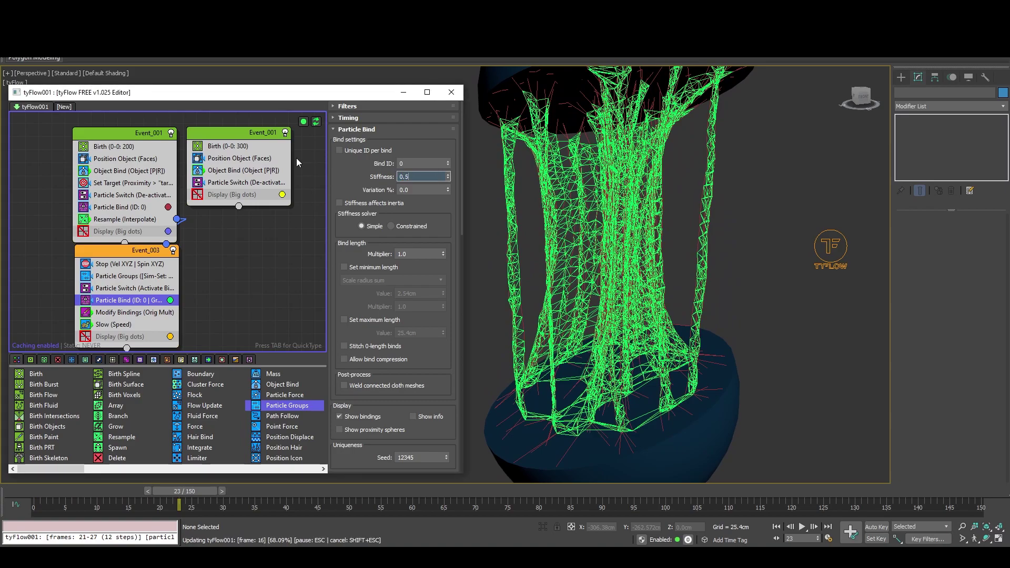
left_click_drag(89, 492, 192, 498)
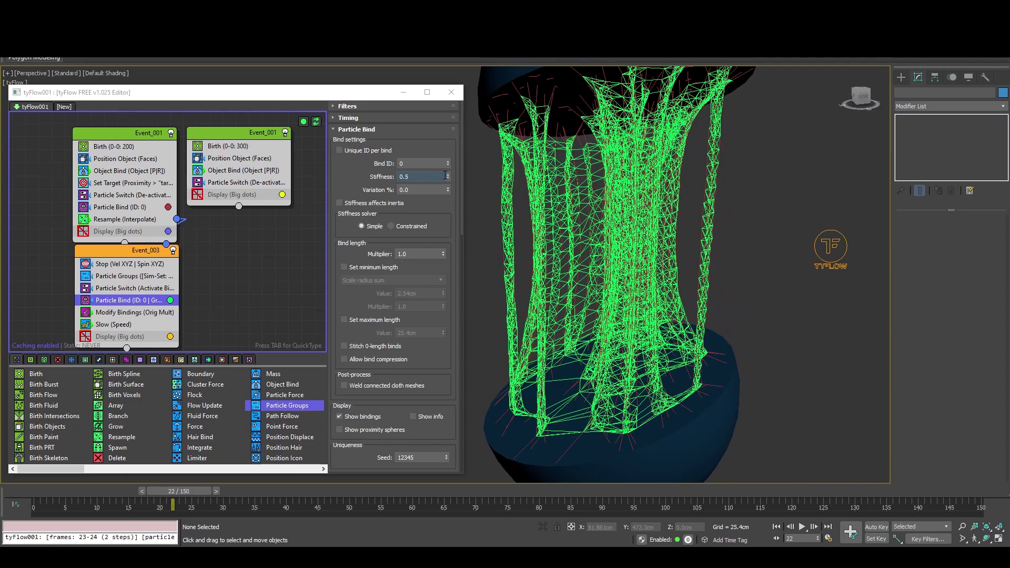
left_click(413, 176)
key("Tab")
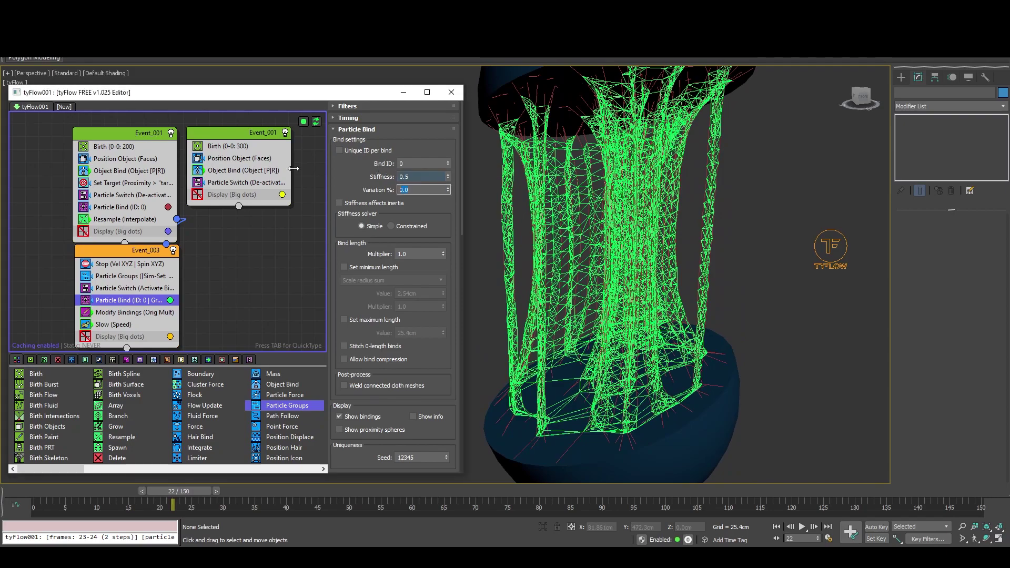
type("20")
key("Return")
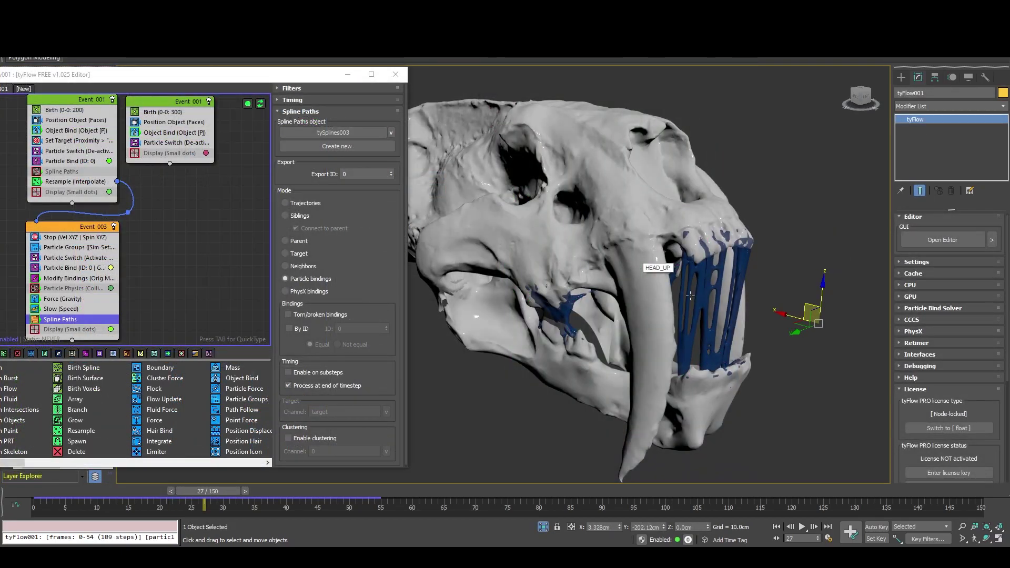
Step: Examine the slime strands between the skull's jaws from several angles up to frame 26, and close the tyFlow editor
middle_click_drag(636, 268, 742, 285, "alt")
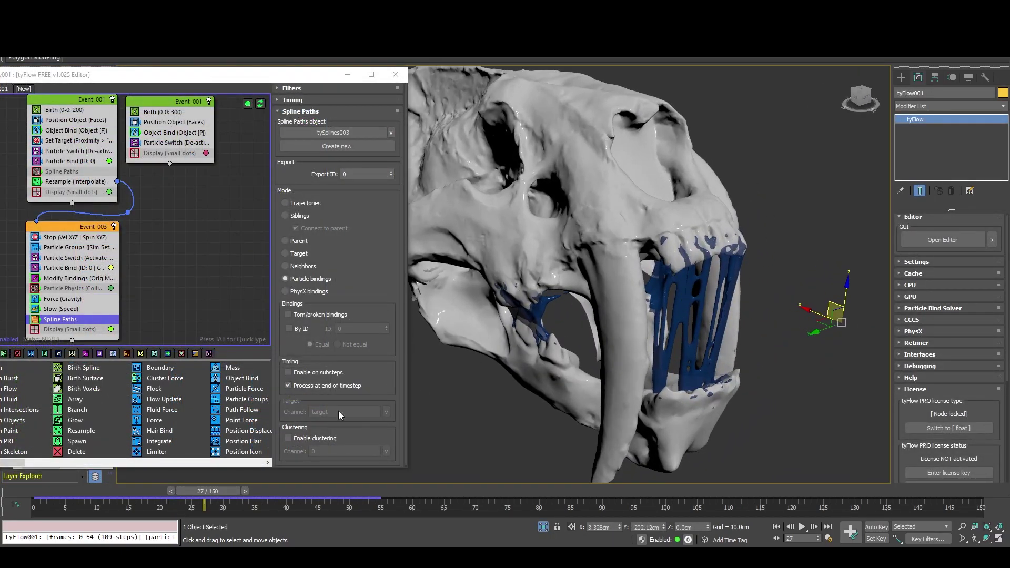
left_click_drag(89, 492, 198, 506)
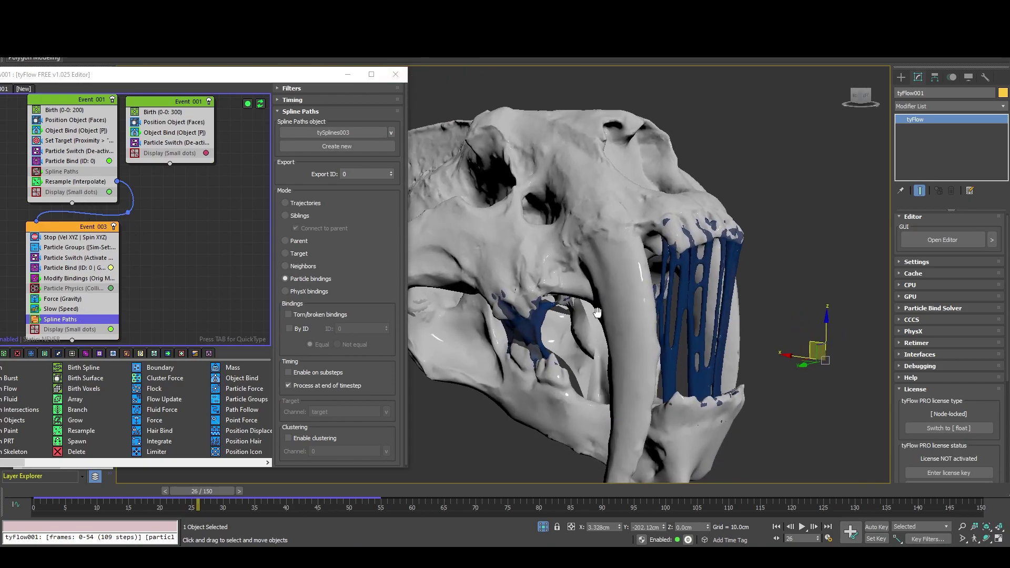
left_click(401, 79)
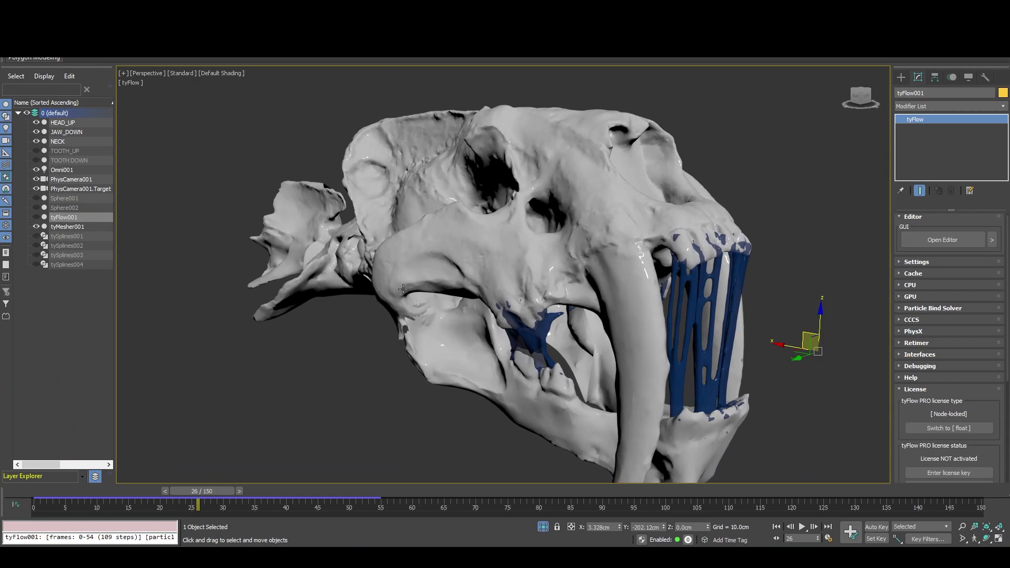
middle_click_drag(536, 277, 545, 176, "alt")
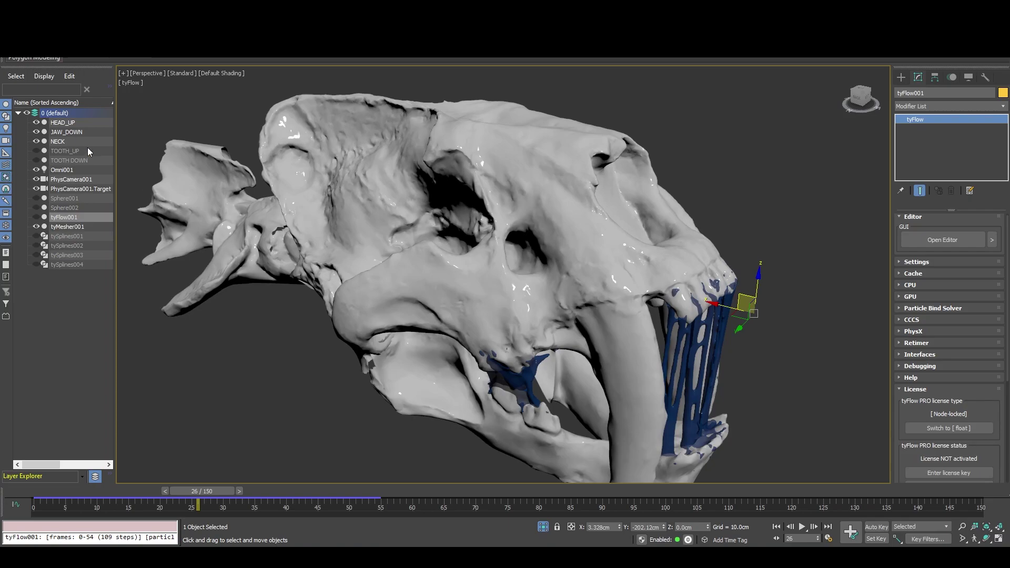
Step: Hide tyMesher001, toggle the visibility of NECK, HEAD_UP and JAW_DOWN to identify the skull parts, and review the jaw animation, ending at frame 5
left_click(36, 226)
middle_click_drag(368, 253, 330, 227, "alt")
left_click(36, 141)
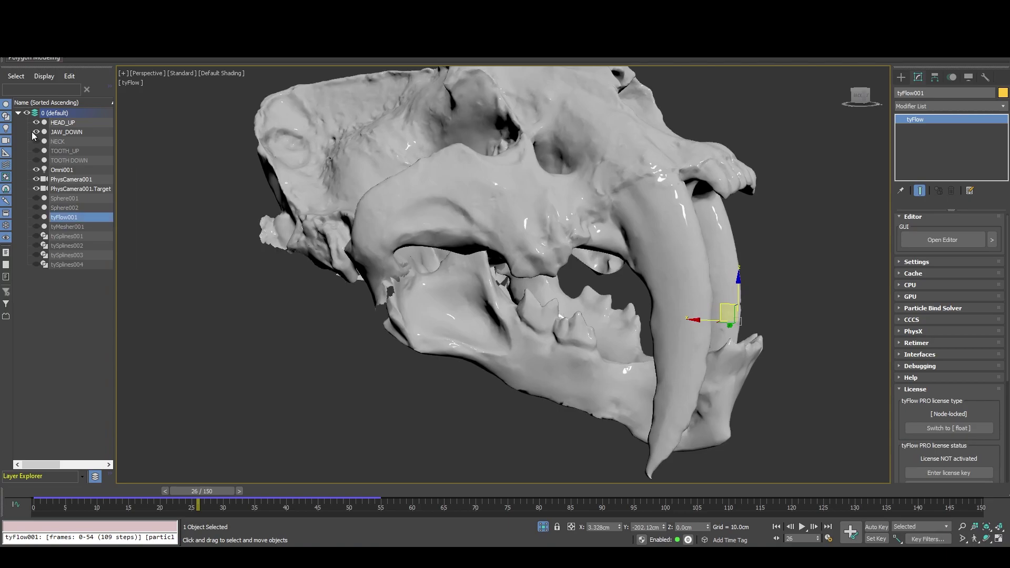
left_click(36, 122)
left_click(36, 131)
left_click(37, 132)
left_click(36, 122)
left_click(36, 132)
left_click(36, 132)
left_click(36, 141)
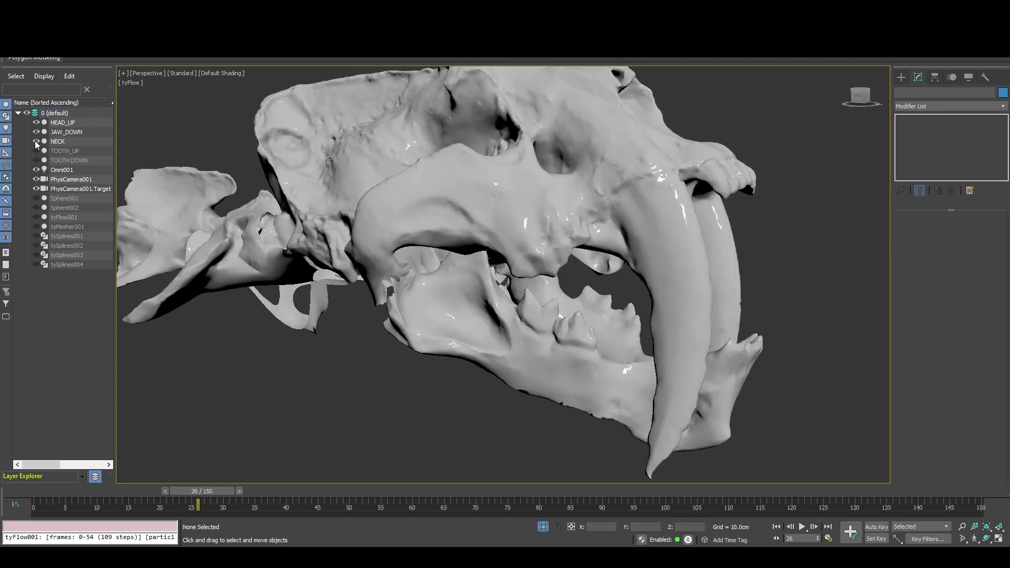
mouse_move(68, 492)
left_mouse_down()
mouse_move(42, 494)
mouse_move(504, 542)
mouse_move(652, 526)
mouse_move(65, 506)
left_mouse_up()
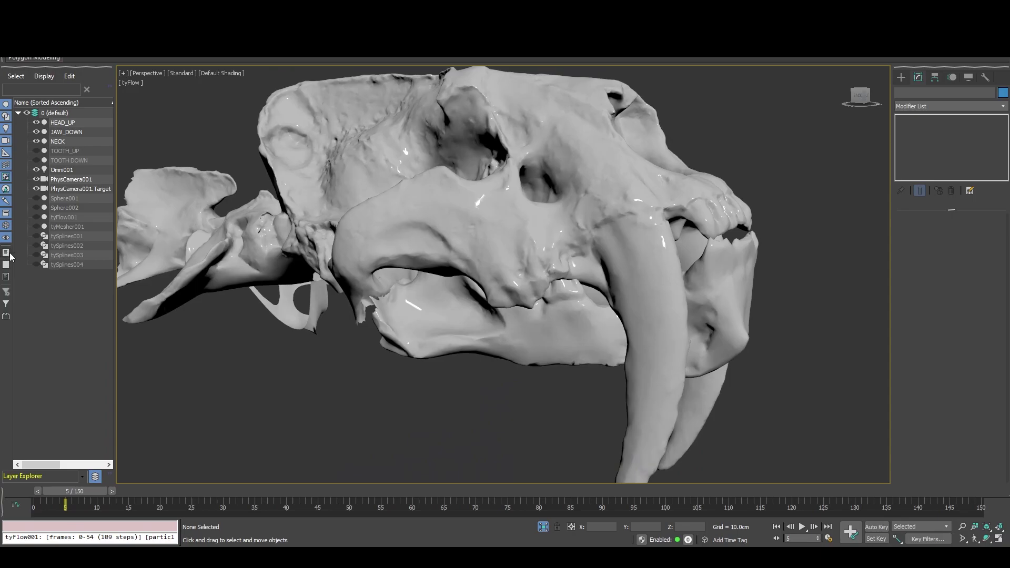
Step: Hide HEAD_UP, JAW_DOWN and NECK, show only the TOOTH_UP and TOOTH DOWN meshes, and review their motion
left_click_drag(36, 152, 37, 122)
middle_click_drag(526, 295, 455, 317, "alt")
left_click_drag(73, 506, 89, 533)
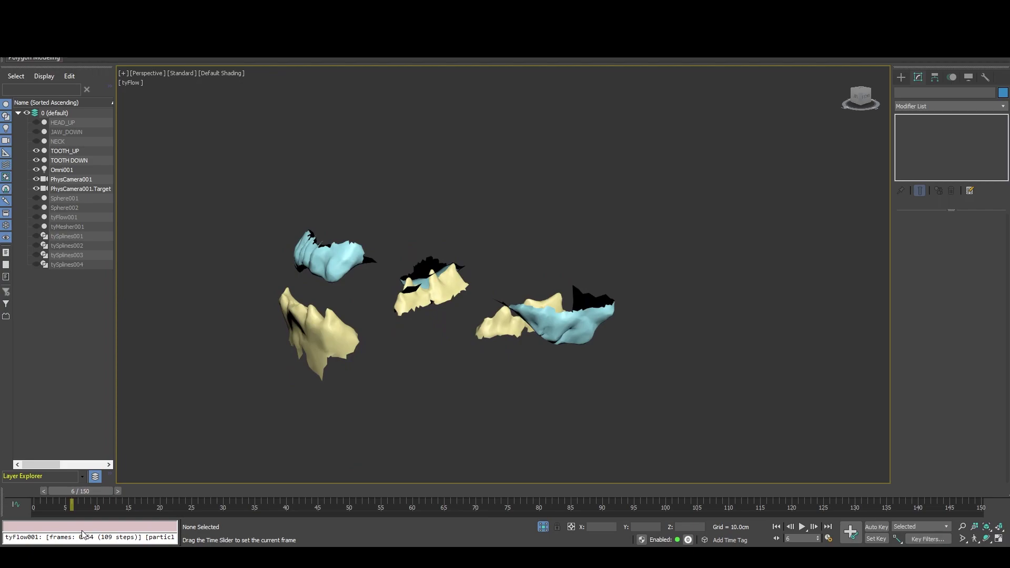
middle_click_drag(526, 368, 474, 400, "alt")
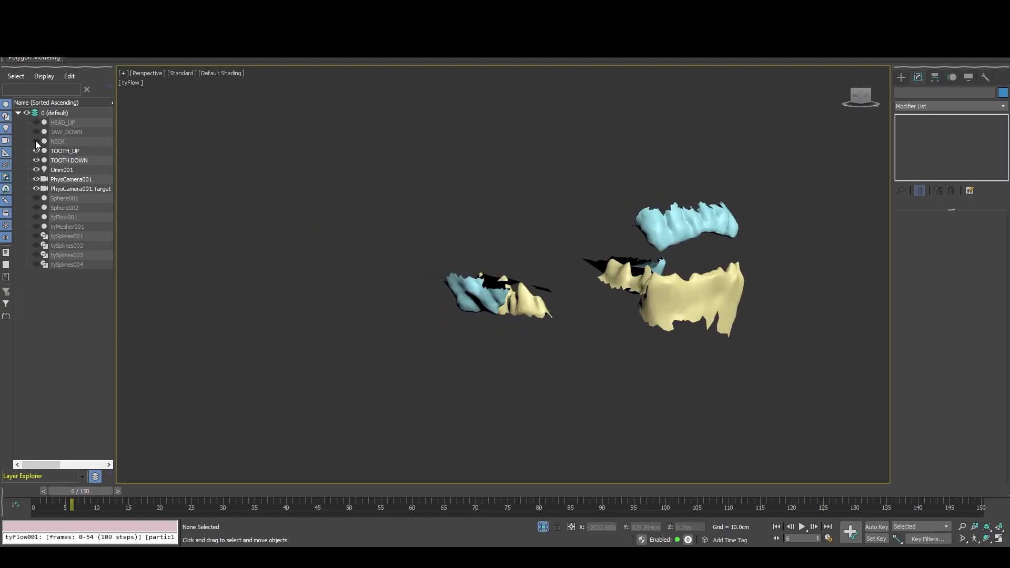
Step: Unhide tyFlow001, open its editor, and check which emitter object the Position Object operator uses in each birth event
left_click(62, 218)
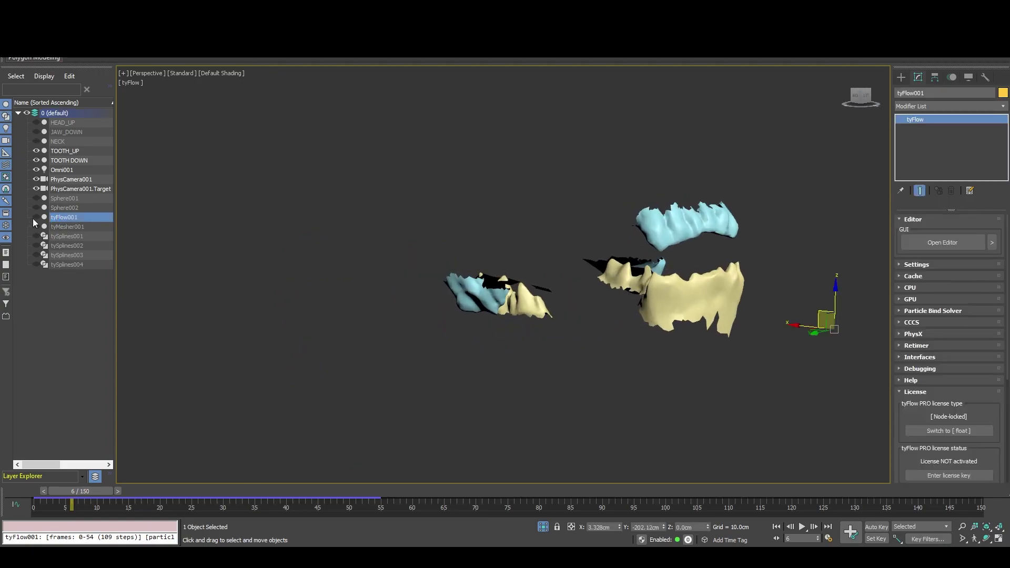
left_click(36, 217)
left_click(974, 252)
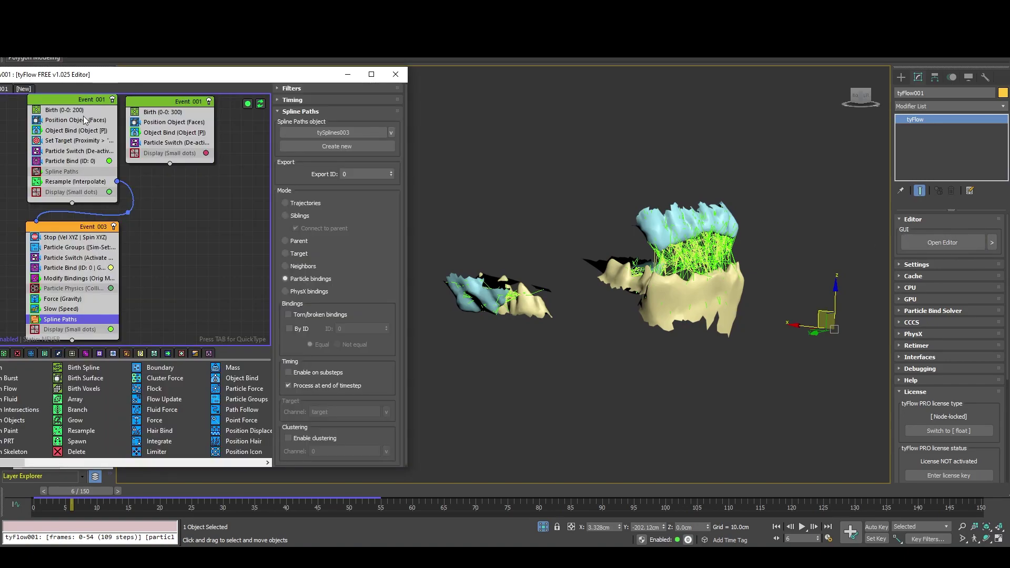
middle_click_drag(149, 166, 149, 212)
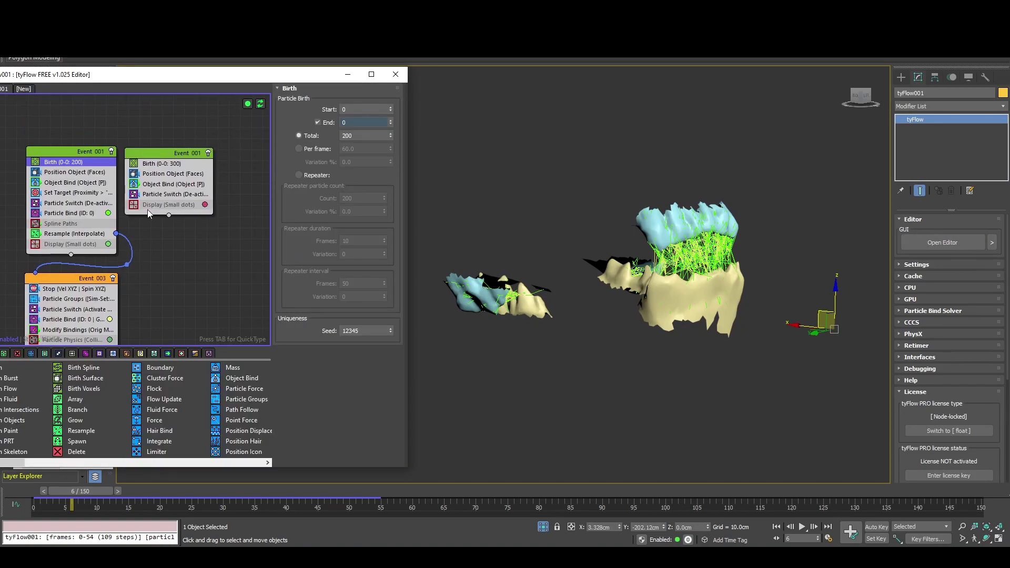
left_click(82, 174)
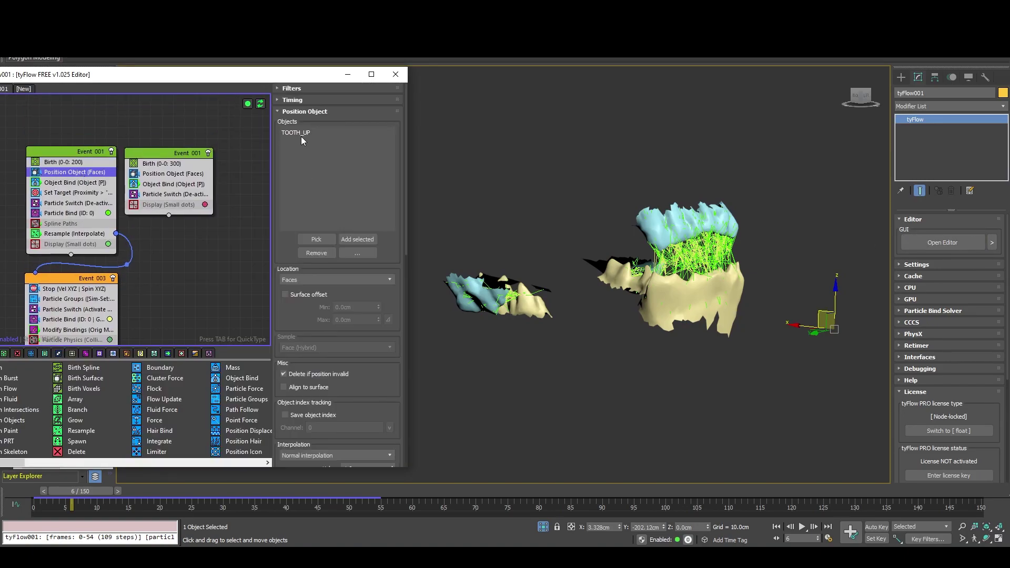
left_click(175, 173)
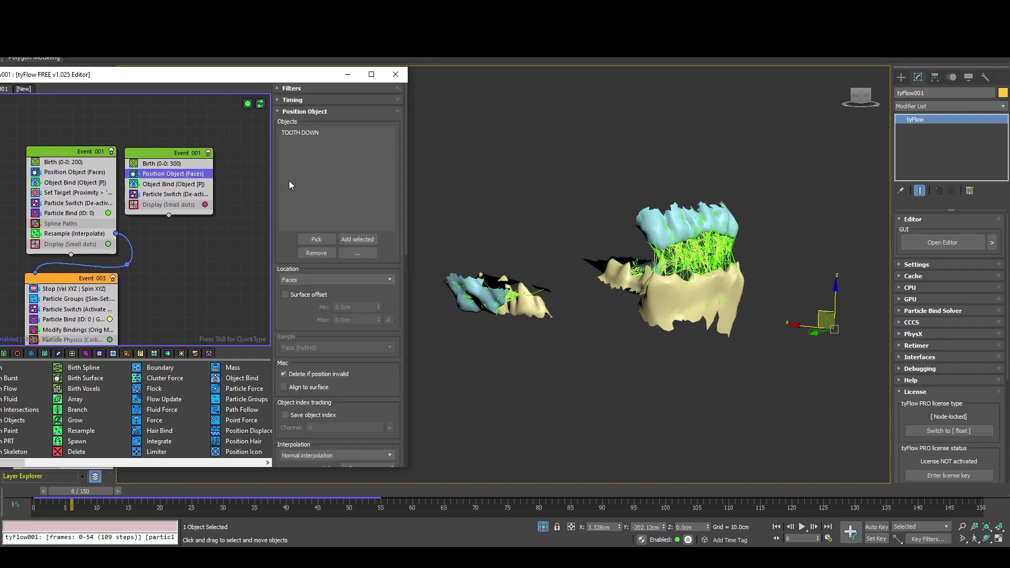
Step: Advance to frame 18, inspect the strands stretching between the tooth meshes, and close the tyFlow editor
left_click_drag(74, 498, 147, 484)
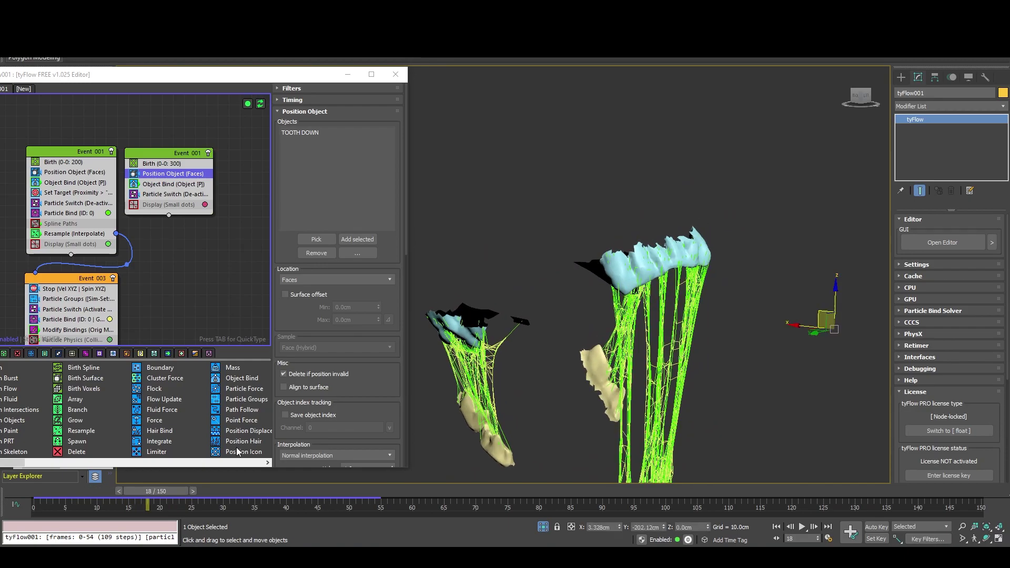
middle_click_drag(505, 397, 526, 296)
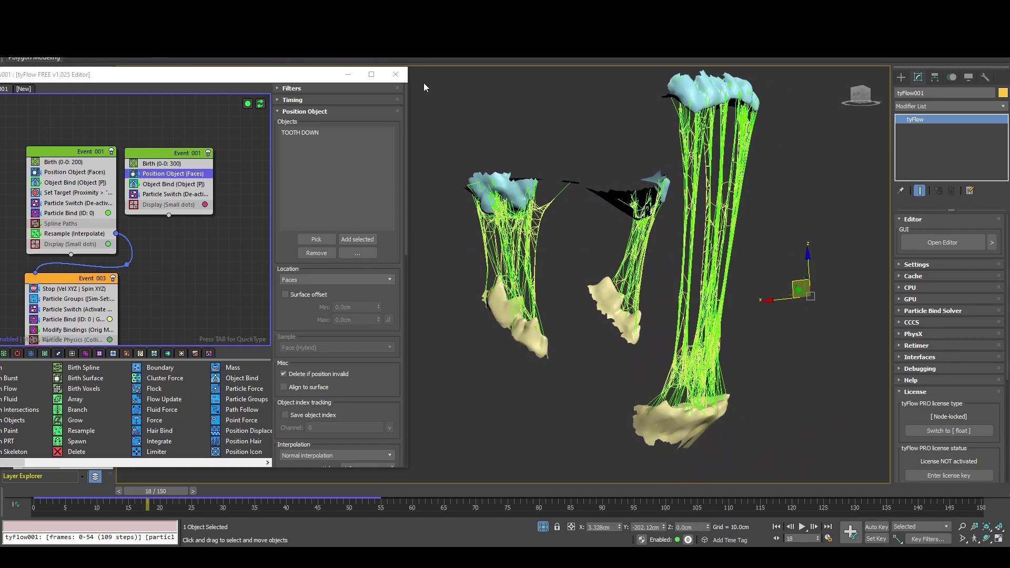
left_click(396, 74)
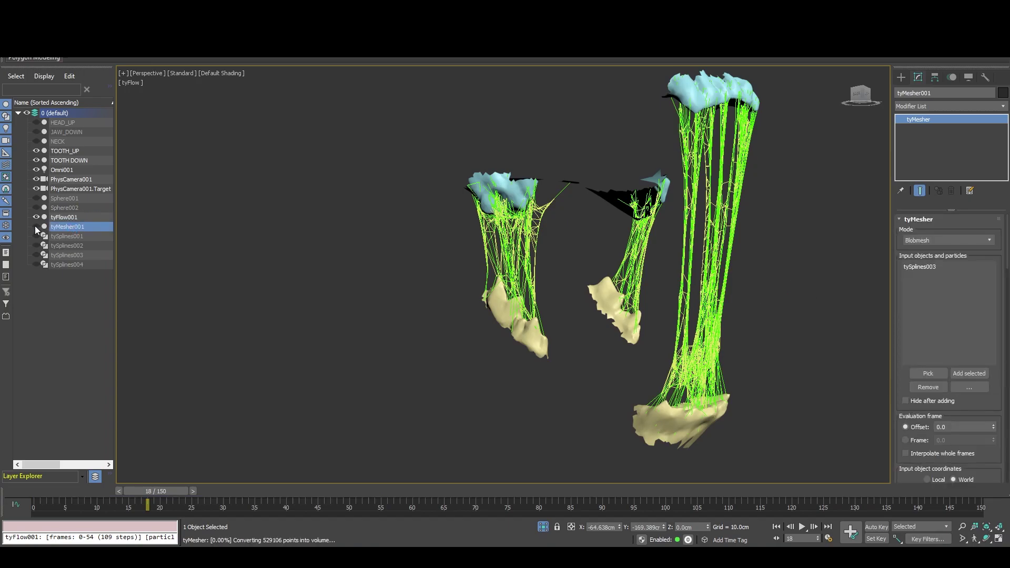
Step: Open tyFlow001's editor, check which spline object the Spline Paths operator in Event 003 exports to, and close the editor
middle_click_drag(623, 352, 709, 335, "alt")
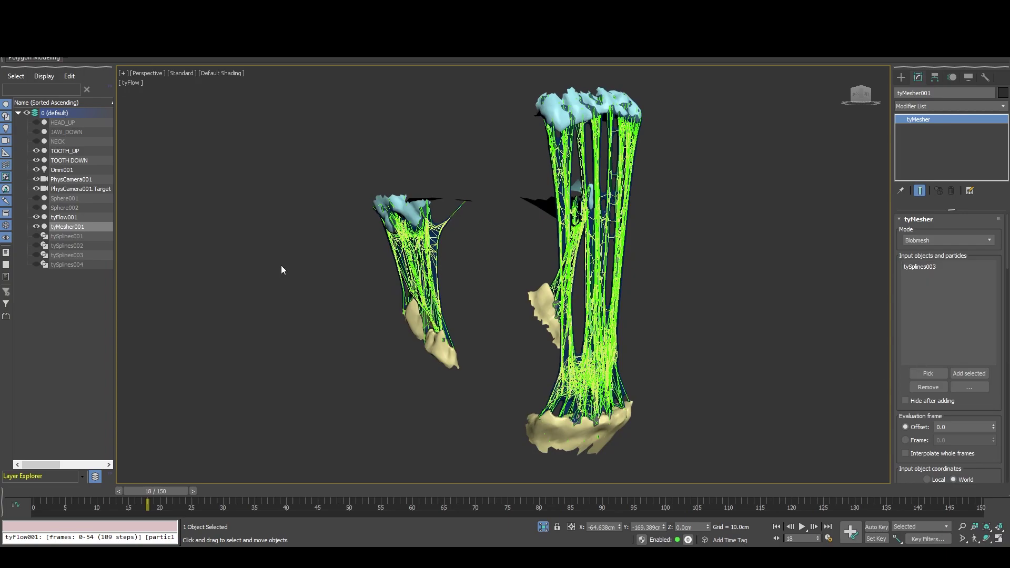
left_click(65, 217)
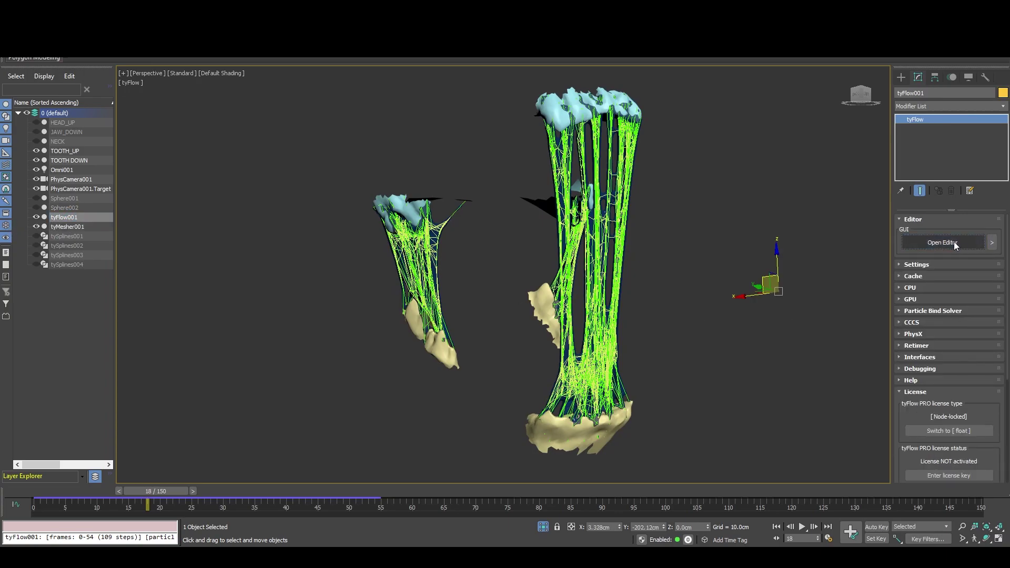
left_click(942, 243)
middle_click_drag(47, 289, 63, 181)
left_click(76, 263)
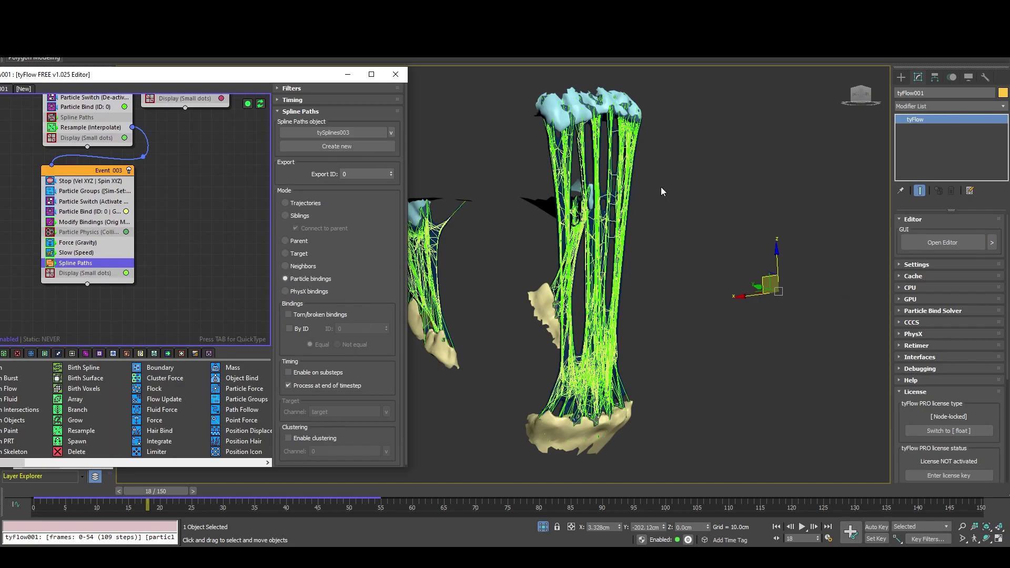
left_click(395, 78)
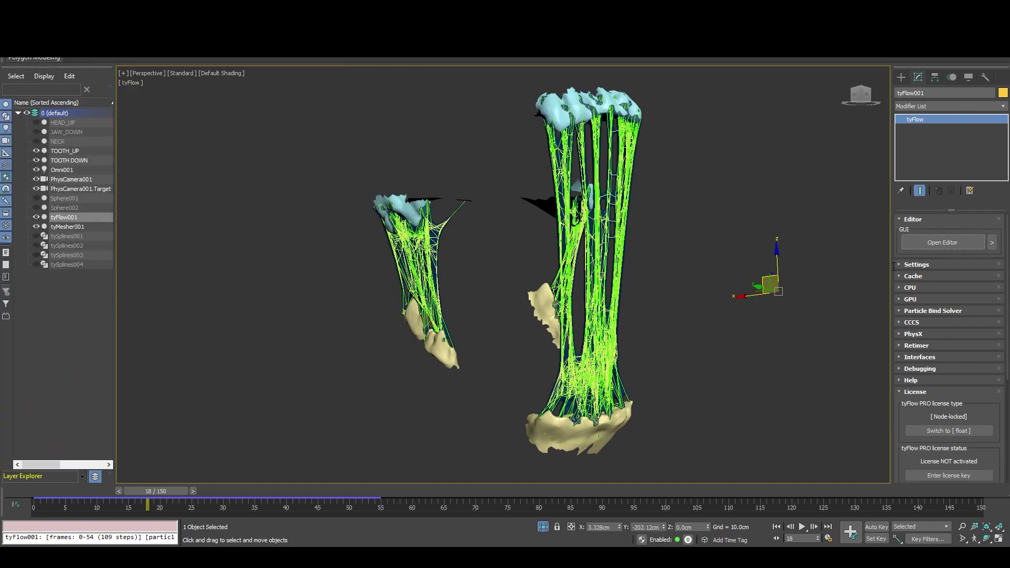
Step: Select tyMesher001, check its input object, and hide tyFlow001 to inspect the slime mesh alone
left_click(79, 226)
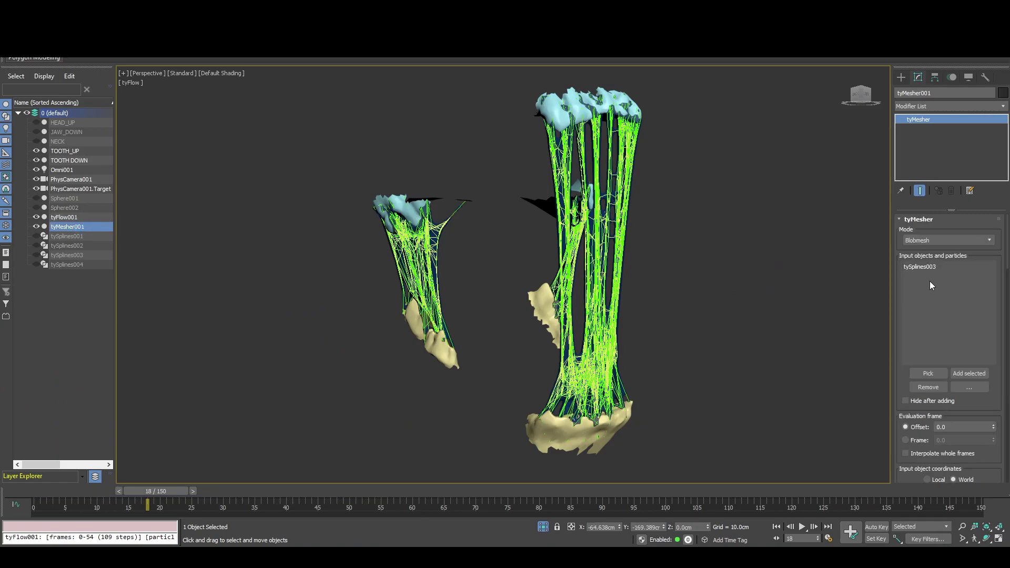
middle_click_drag(700, 307, 272, 328, "alt")
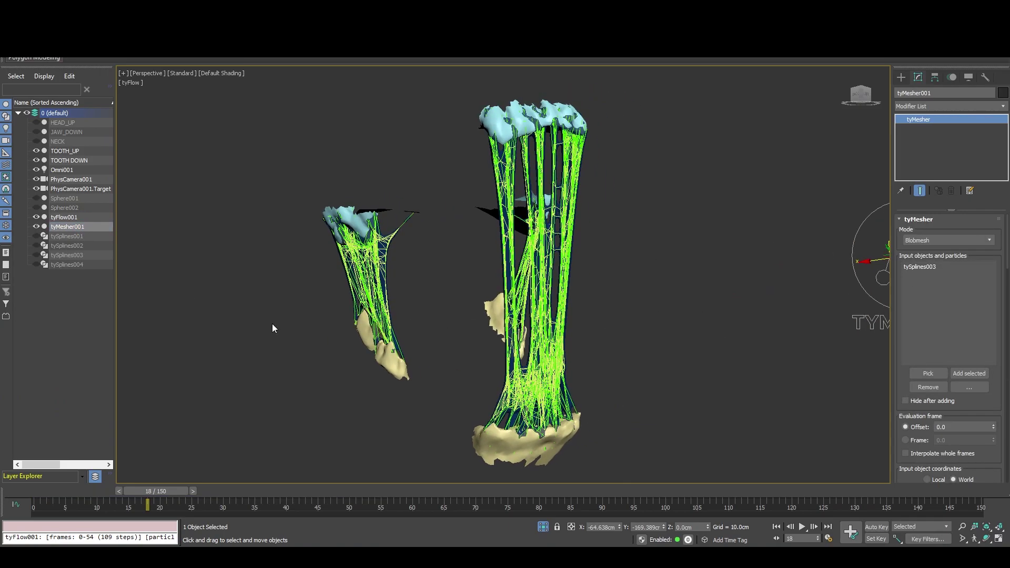
left_click(36, 217)
scroll(578, 347, "up", 3)
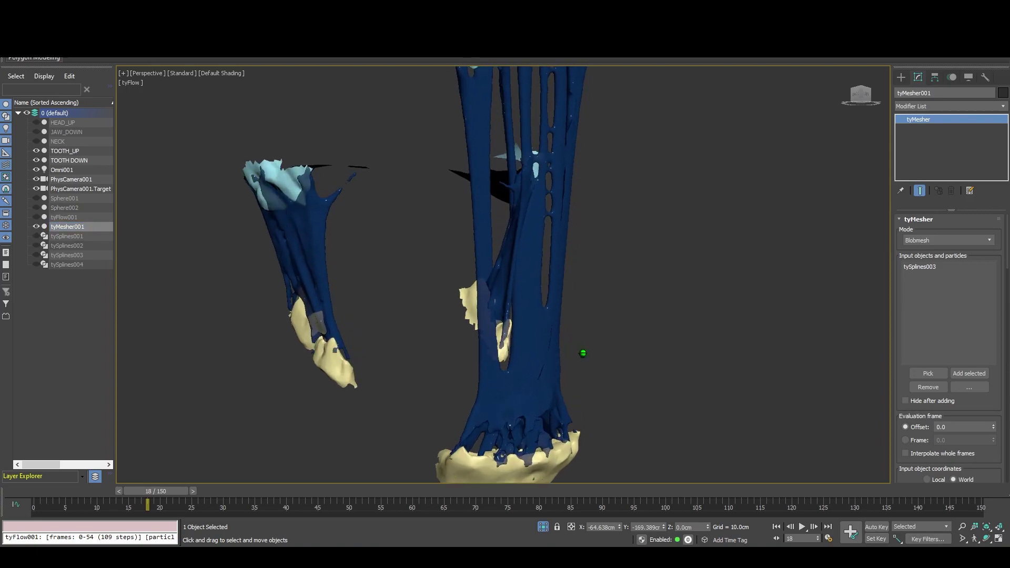
Step: Review tyMesher001's Blobmesh radius, voxel size, voxel filtering options and input mesh resampling multiplier
left_click_drag(996, 397, 1001, 183)
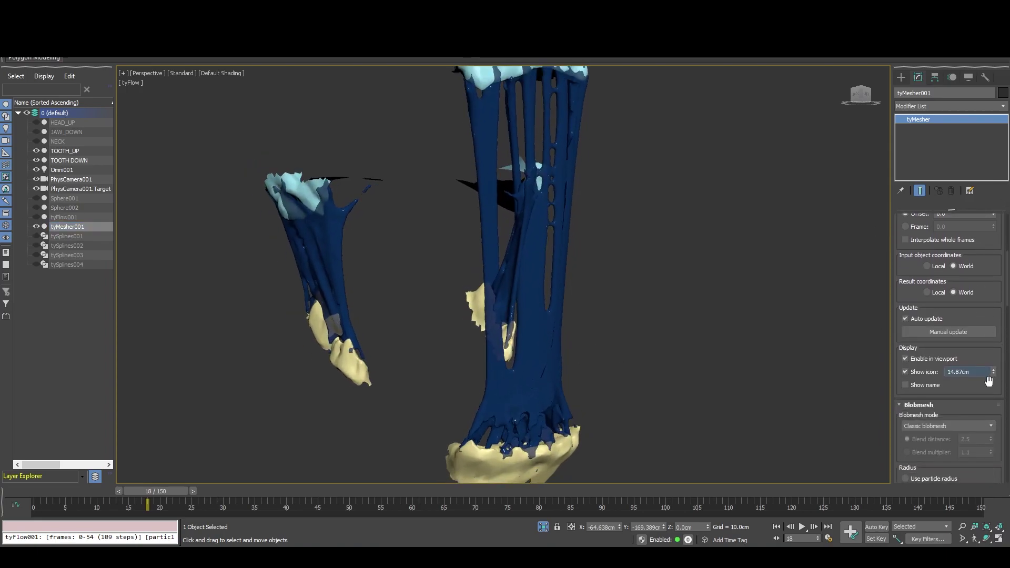
left_click_drag(983, 386, 988, 215)
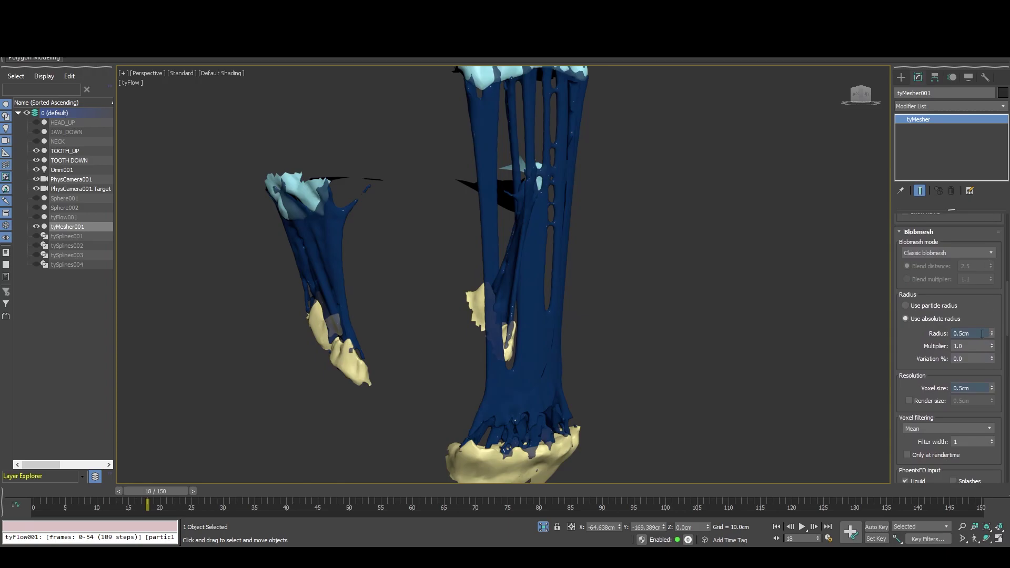
left_click_drag(977, 387, 973, 337)
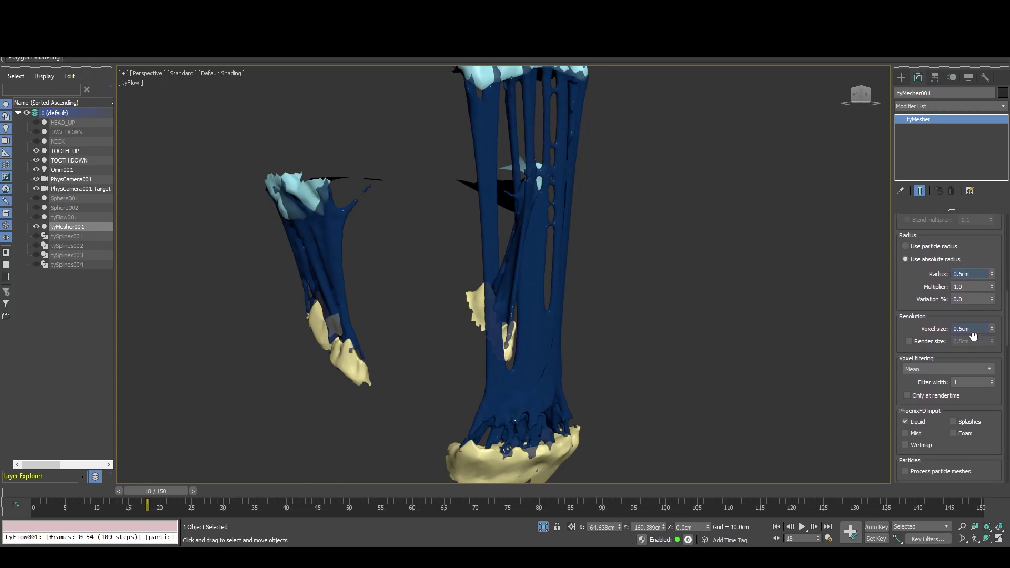
left_click_drag(994, 441, 996, 346)
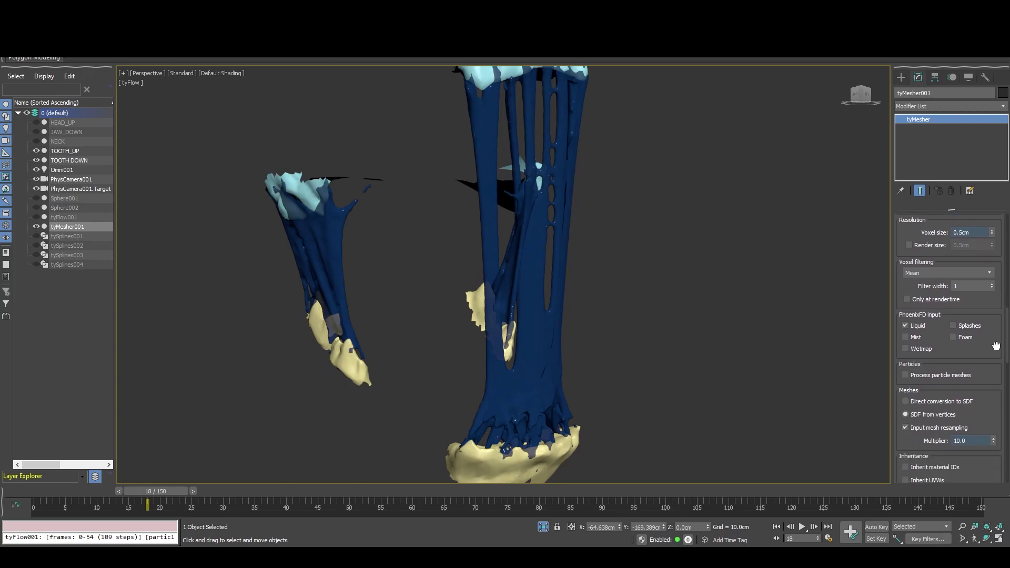
left_click(939, 274)
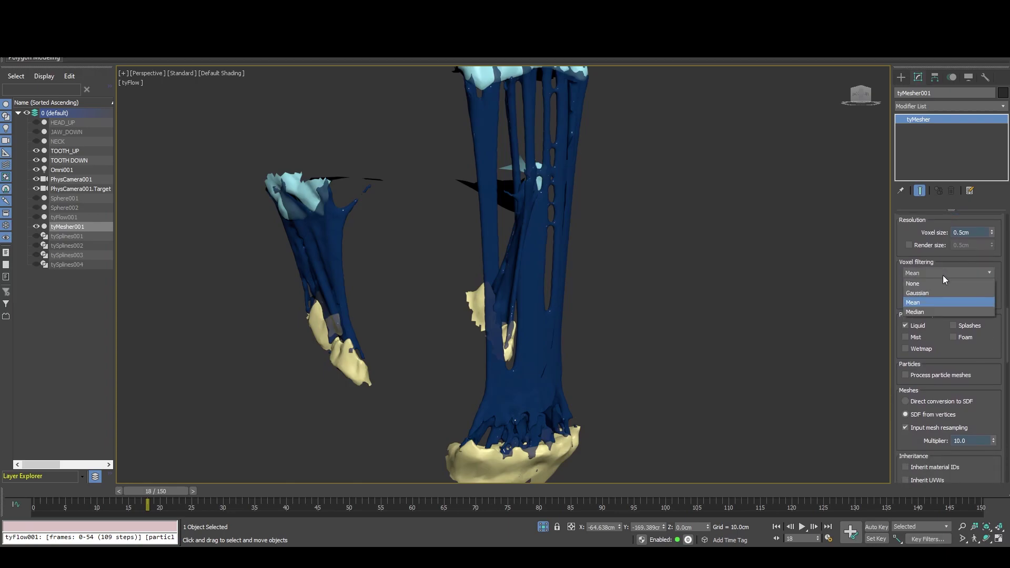
left_click(789, 322)
Step: Scrub the animation to frame 19, return to frame 0, and advance to frame 11 to review the slime mesh stretching between the teeth
middle_click_drag(696, 324, 642, 368)
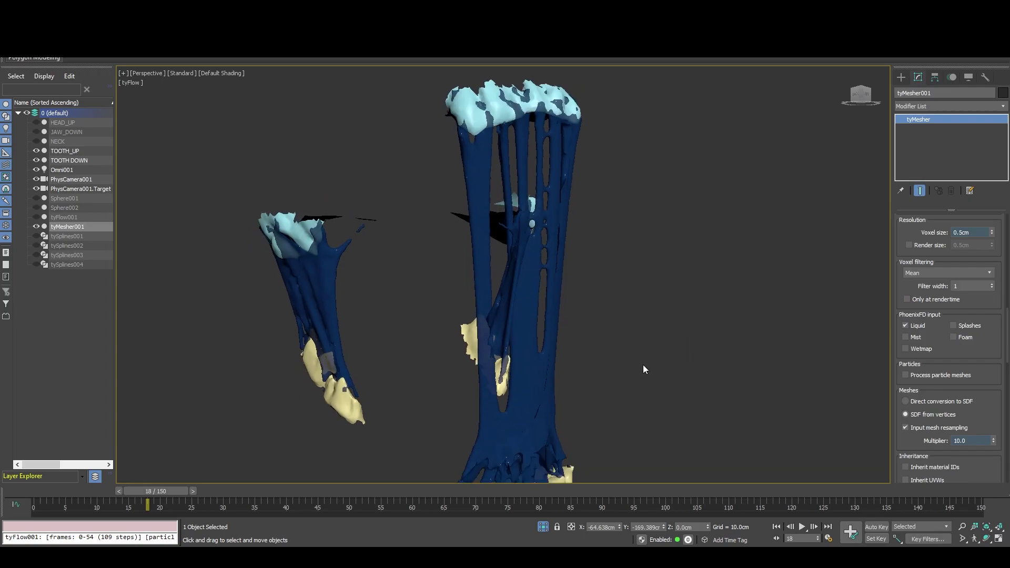
mouse_move(147, 494)
left_mouse_down()
mouse_move(87, 488)
mouse_move(155, 506)
left_mouse_up()
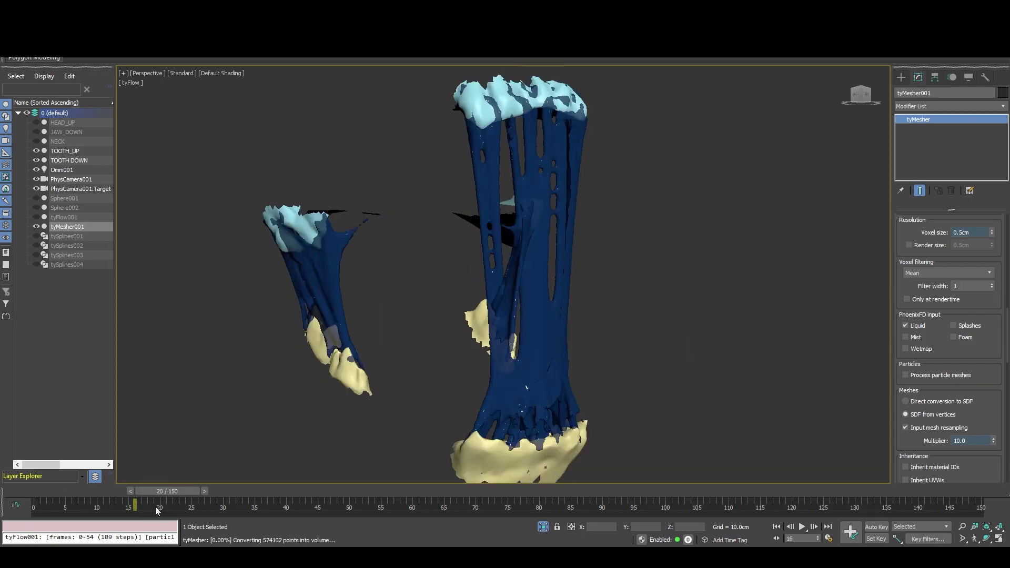
scroll(453, 369, "down", 3)
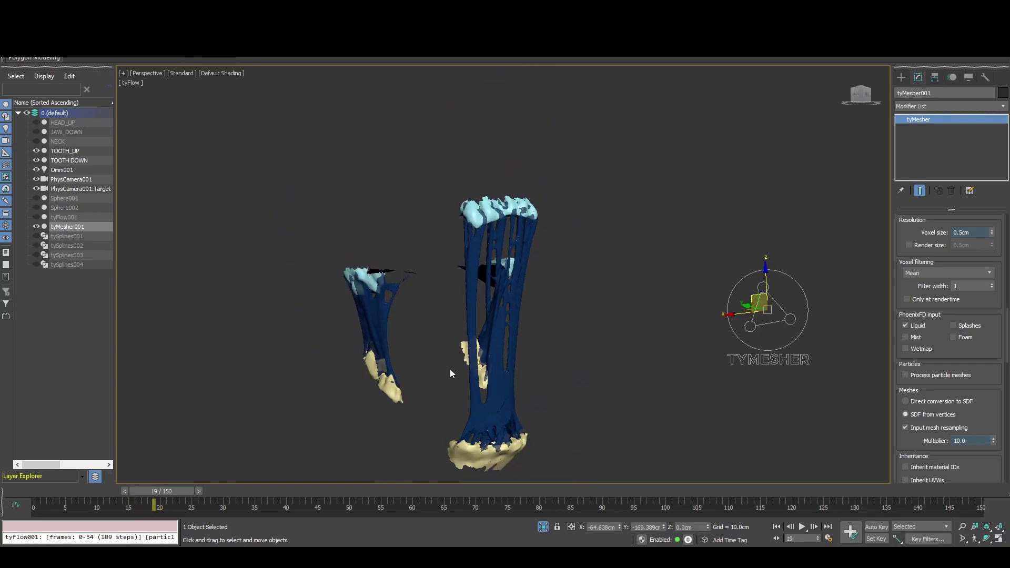
left_click(45, 491)
middle_click_drag(558, 249, 576, 284, "alt")
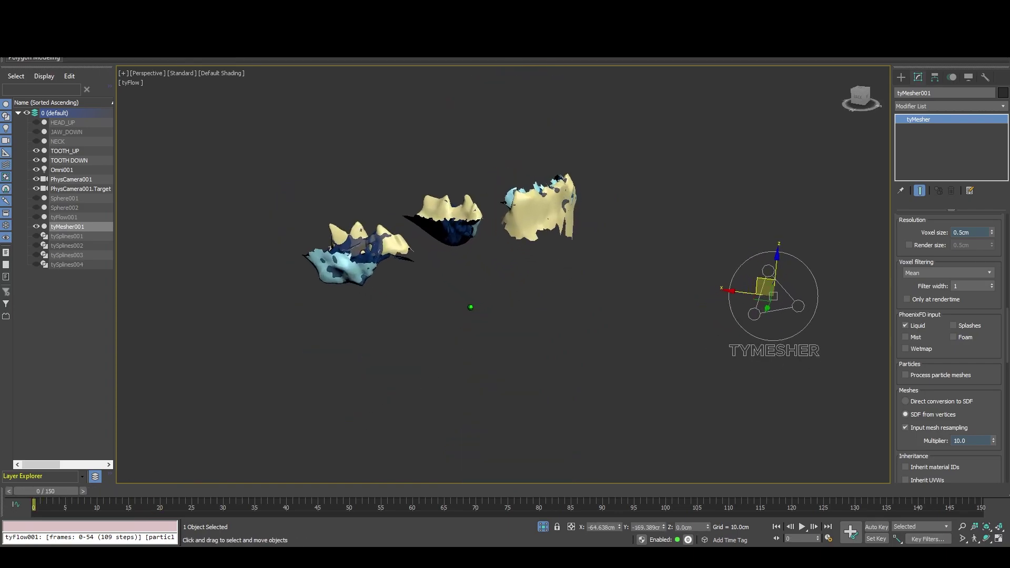
scroll(600, 324, "up", 5)
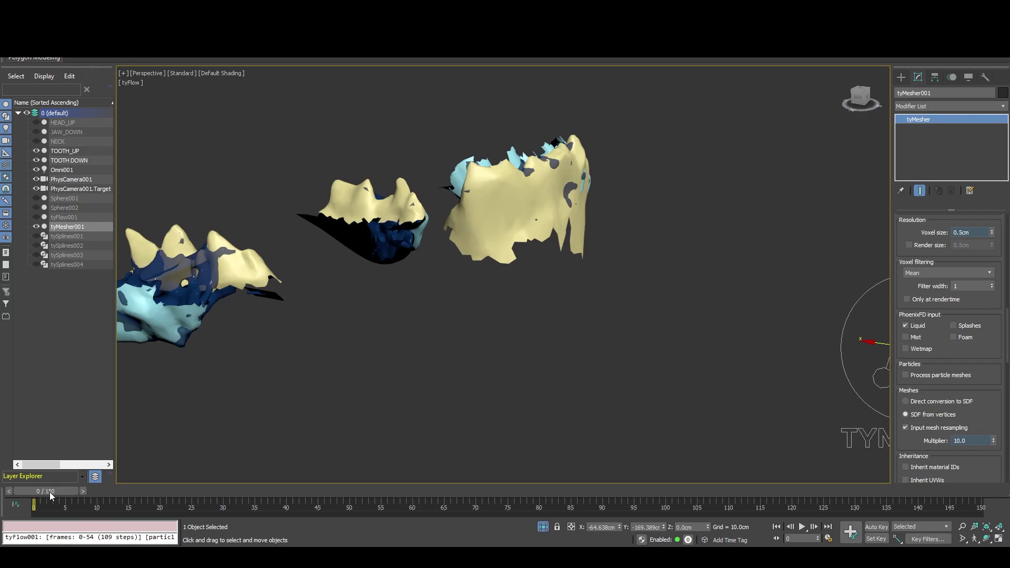
left_click_drag(51, 490, 107, 502)
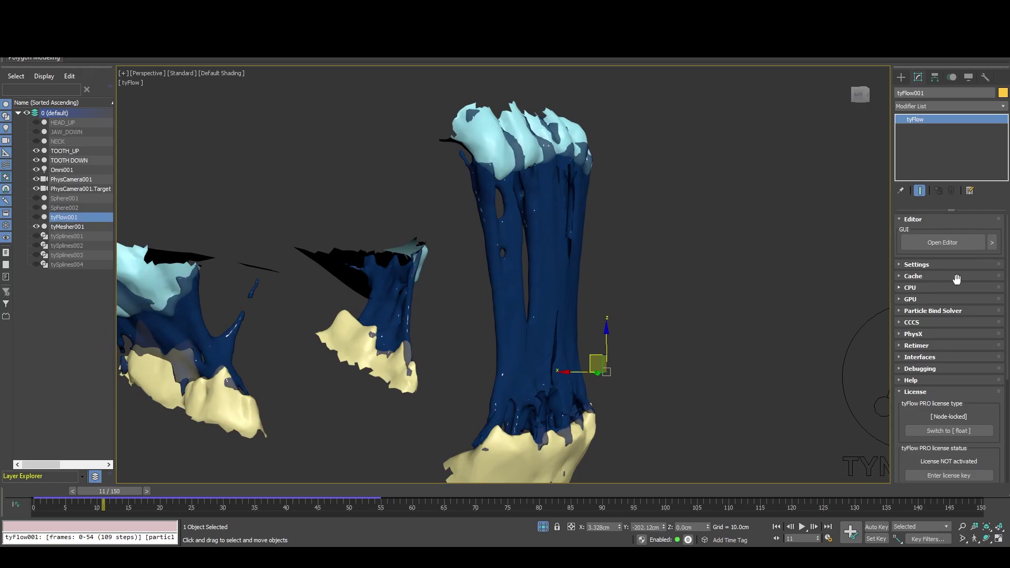
Step: Examine the proximity radius of the Set Target operator in tyFlow001's first birth event, and close the editor
left_click(942, 243)
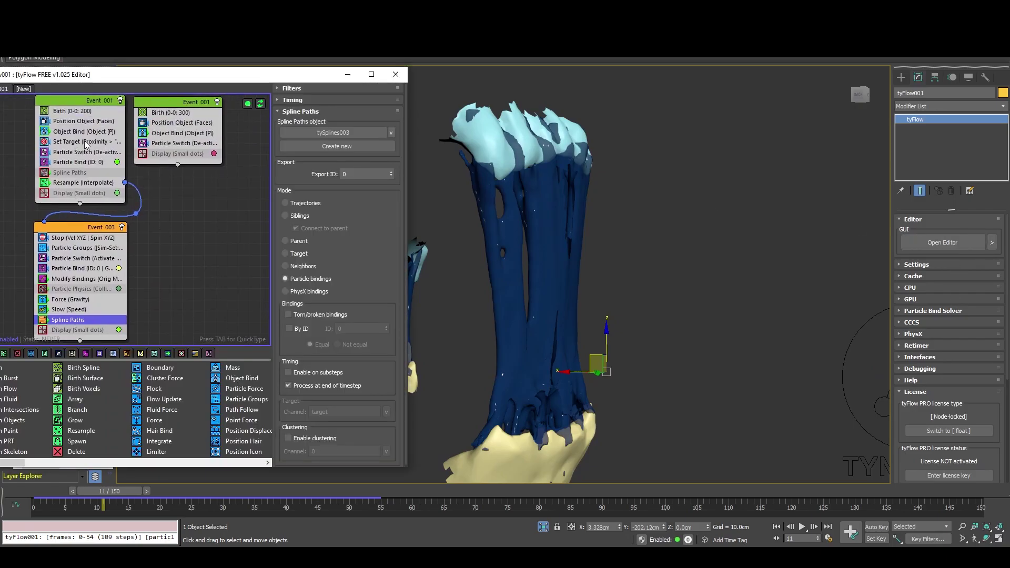
left_click(85, 143)
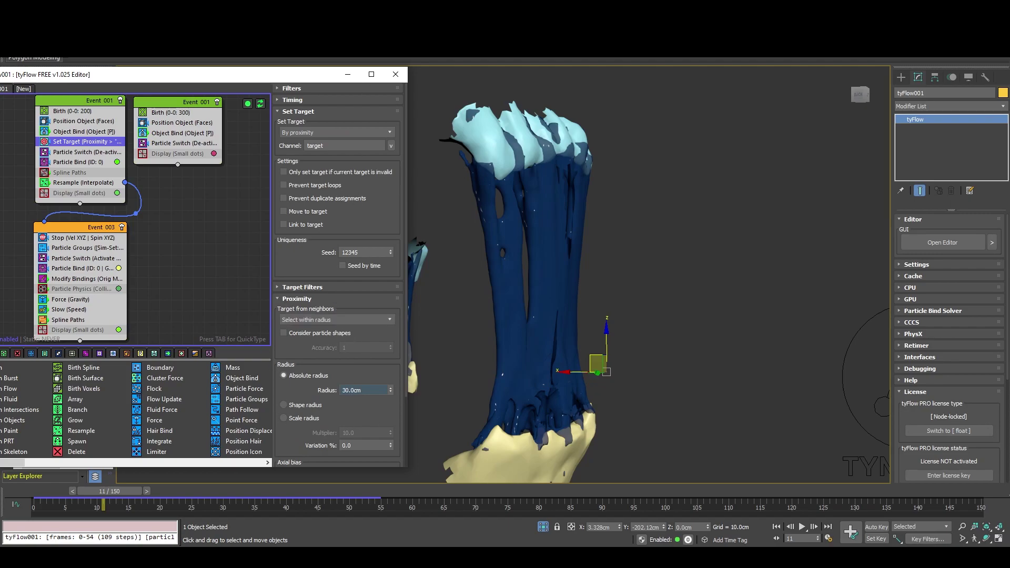
left_click(398, 74)
Step: Advance to frame 17, inspect the slime mesh, and unhide NECK, JAW_DOWN and HEAD_UP to view it with the skull
left_click_drag(42, 493, 146, 491)
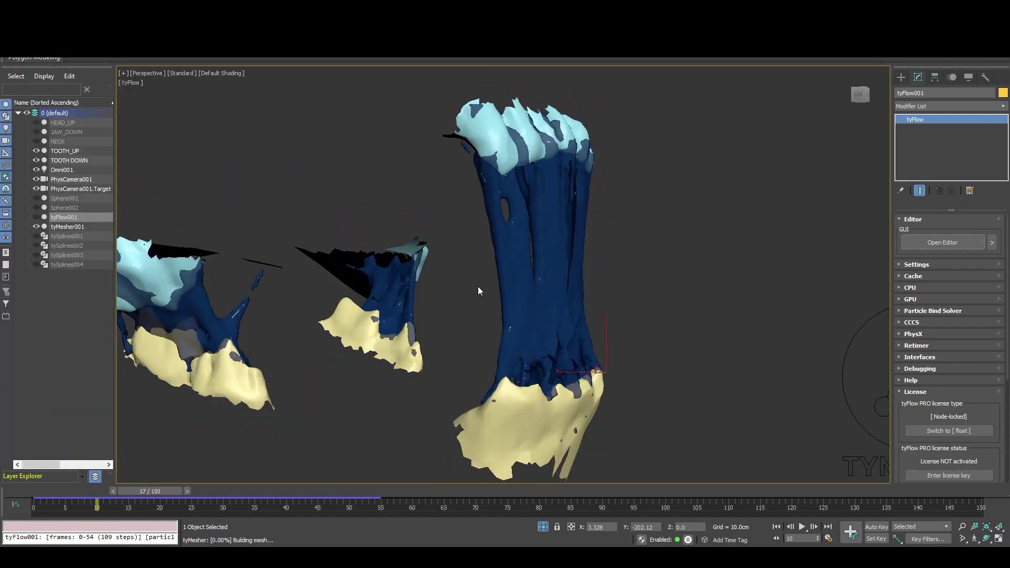
middle_click_drag(478, 288, 534, 205, "alt")
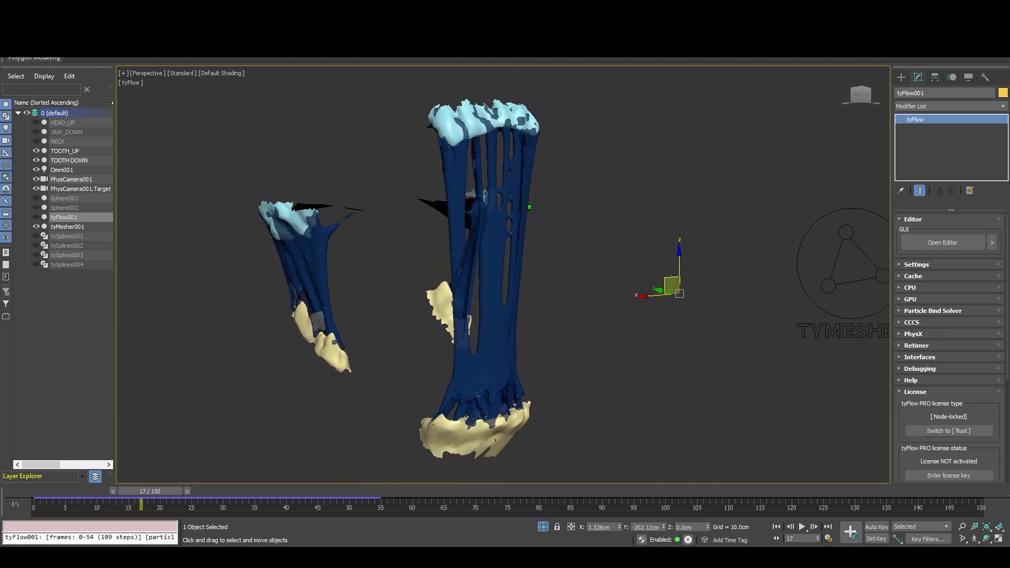
left_click_drag(35, 156, 36, 124)
middle_click_drag(170, 177, 456, 302, "alt")
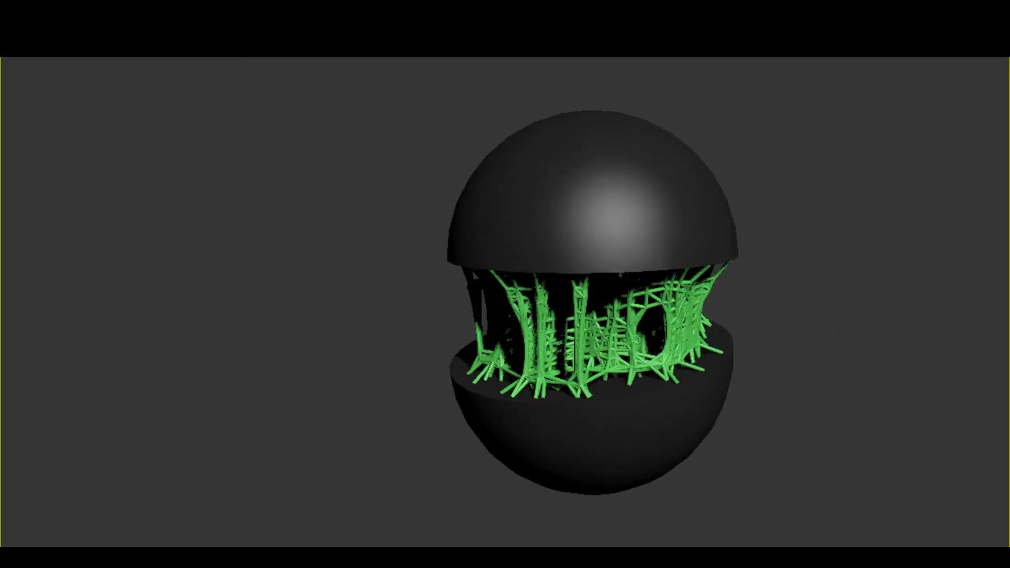